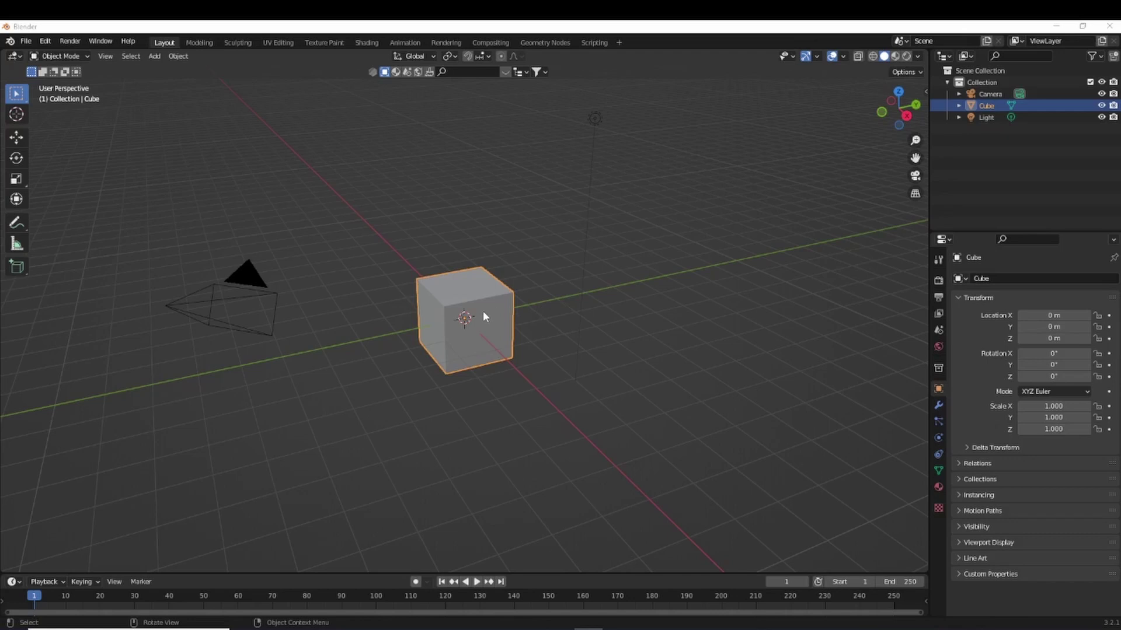
Flatten the default cube along the Z axis to a scale of about 0.105
{"action": "middle_click_drag", "start_coordinate": [482, 311], "coordinate": [524, 307]}
{"action": "scroll", "coordinate": [454, 308], "scroll_direction": "up", "scroll_amount": 3}
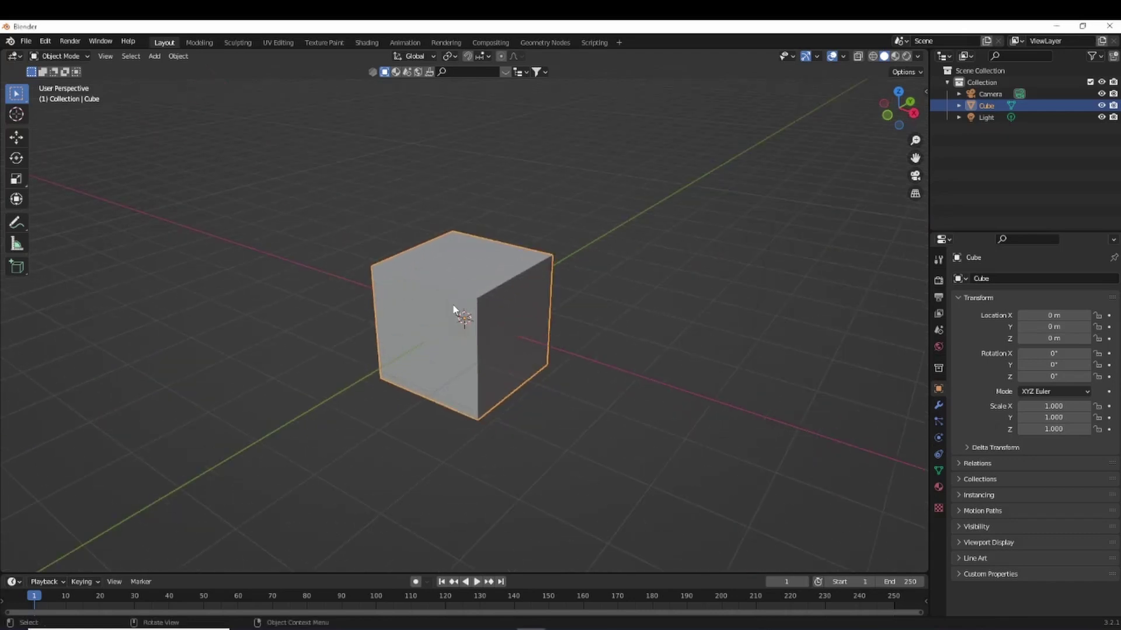
{"action": "key", "text": "s"}
{"action": "key", "text": "z"}
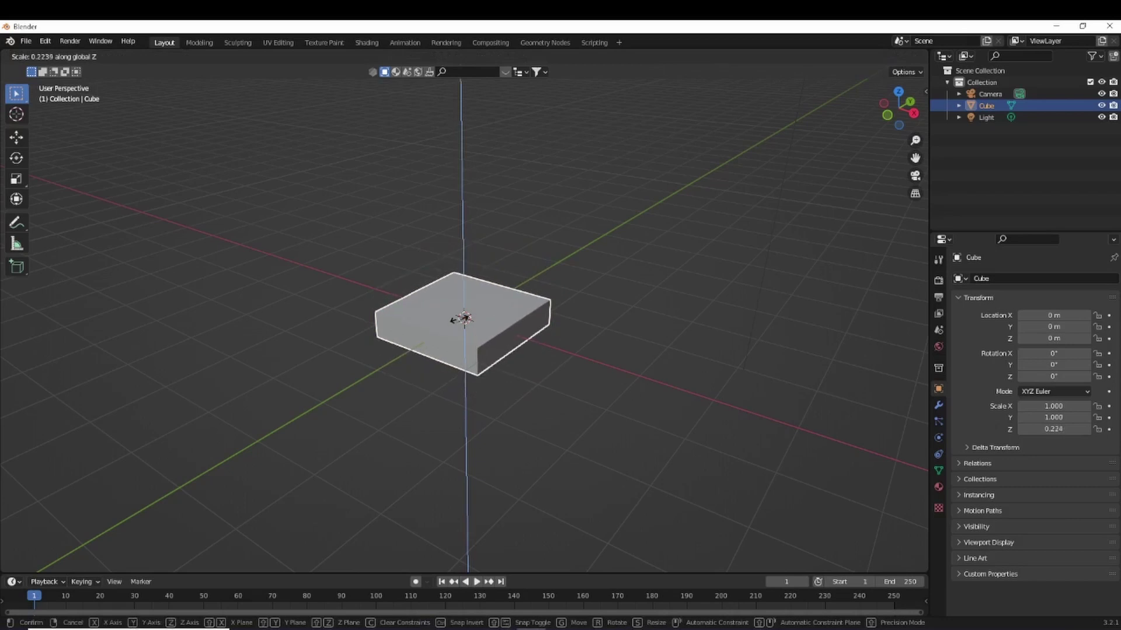
{"action": "left_click", "coordinate": [458, 320]}
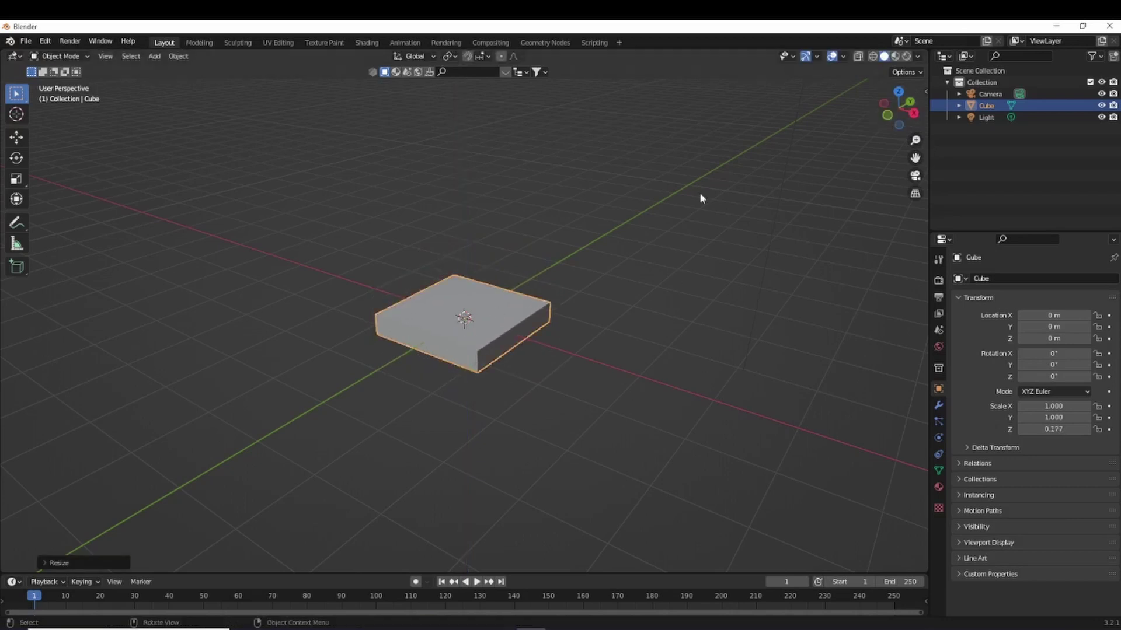
{"action": "scroll", "coordinate": [471, 334], "scroll_direction": "up", "scroll_amount": 6}
{"action": "scroll", "coordinate": [471, 339], "scroll_direction": "down", "scroll_amount": 2}
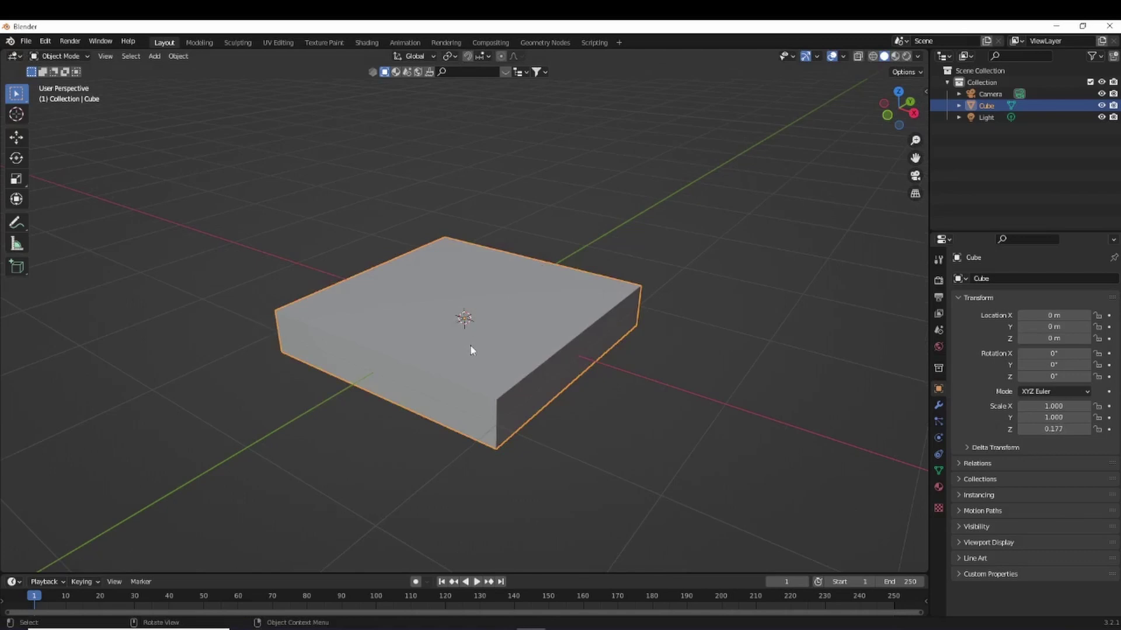
{"action": "key", "text": "s"}
{"action": "key", "text": "z"}
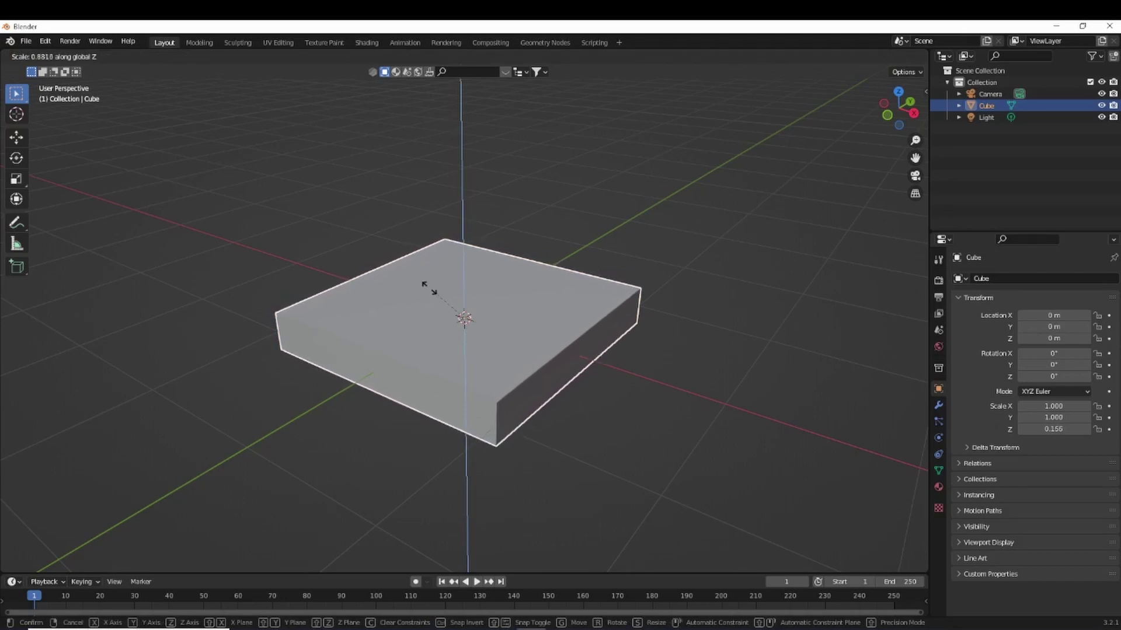
{"action": "left_click", "coordinate": [330, 201]}
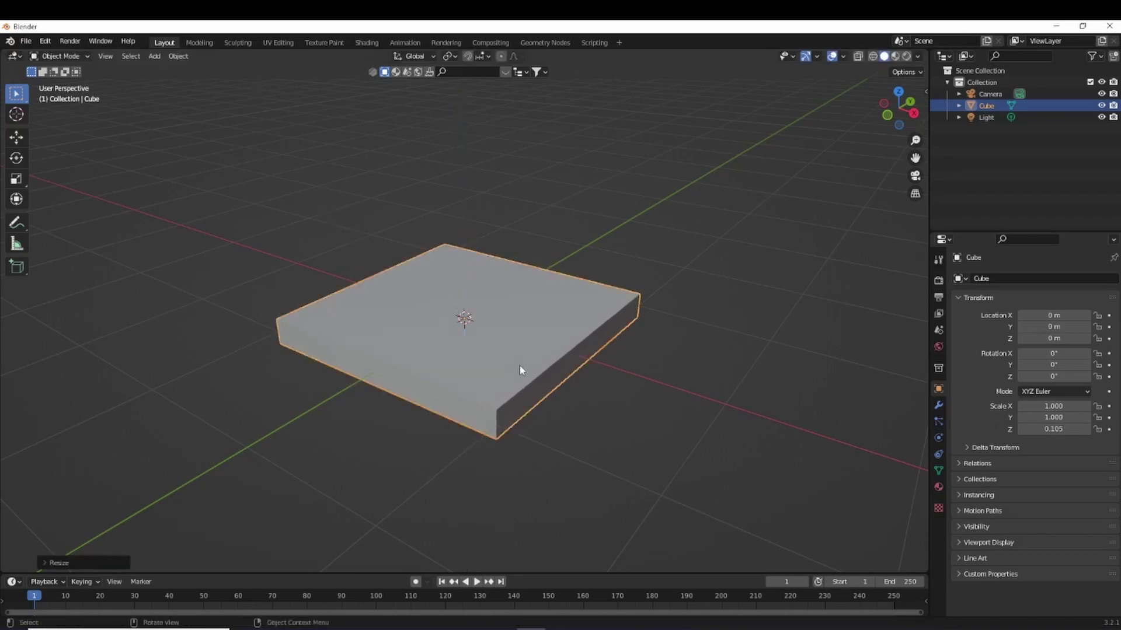
Stretch the flattened cube along the Y axis to a scale of about 1.426 from the top view, and deselect it
{"action": "middle_click_drag", "start_coordinate": [519, 366], "coordinate": [540, 378]}
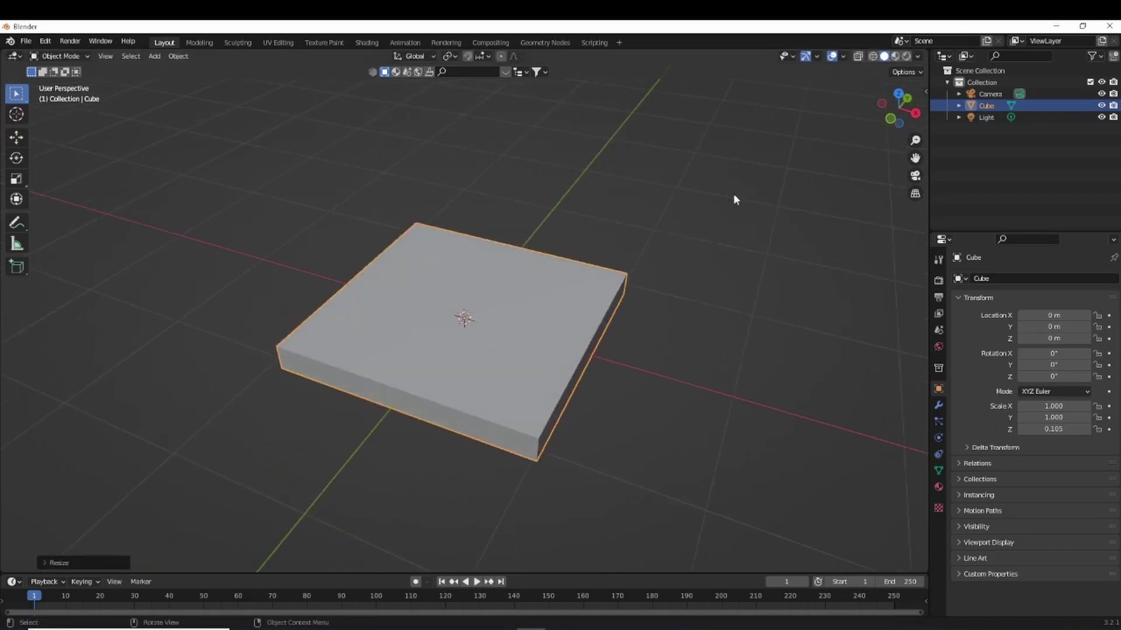
{"action": "left_click", "coordinate": [898, 94]}
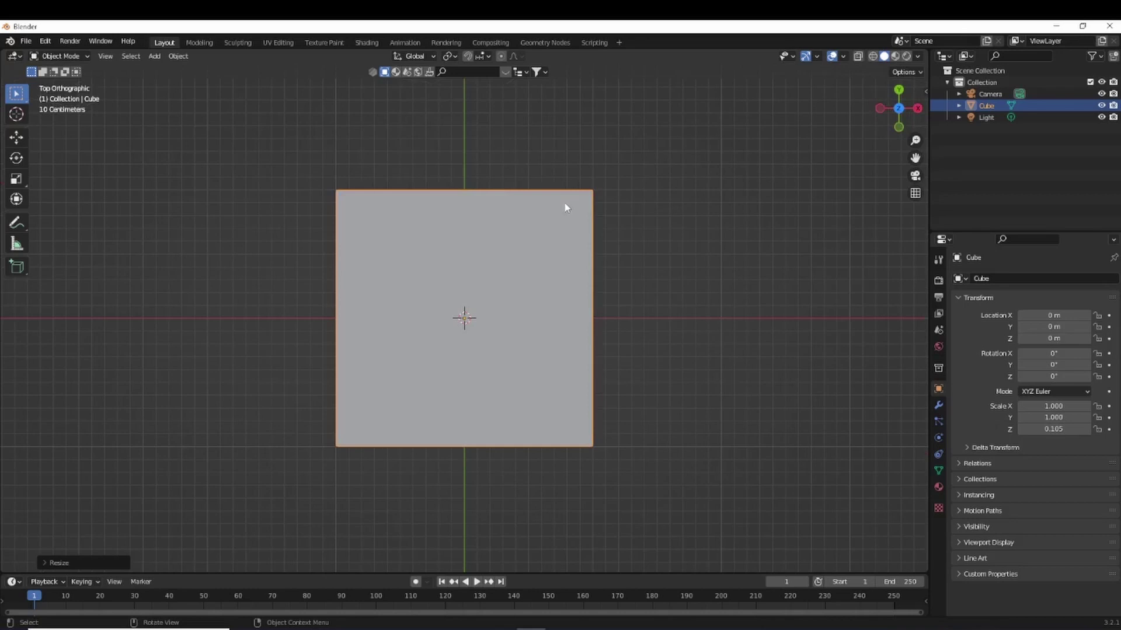
{"action": "key", "text": "s"}
{"action": "key", "text": "y"}
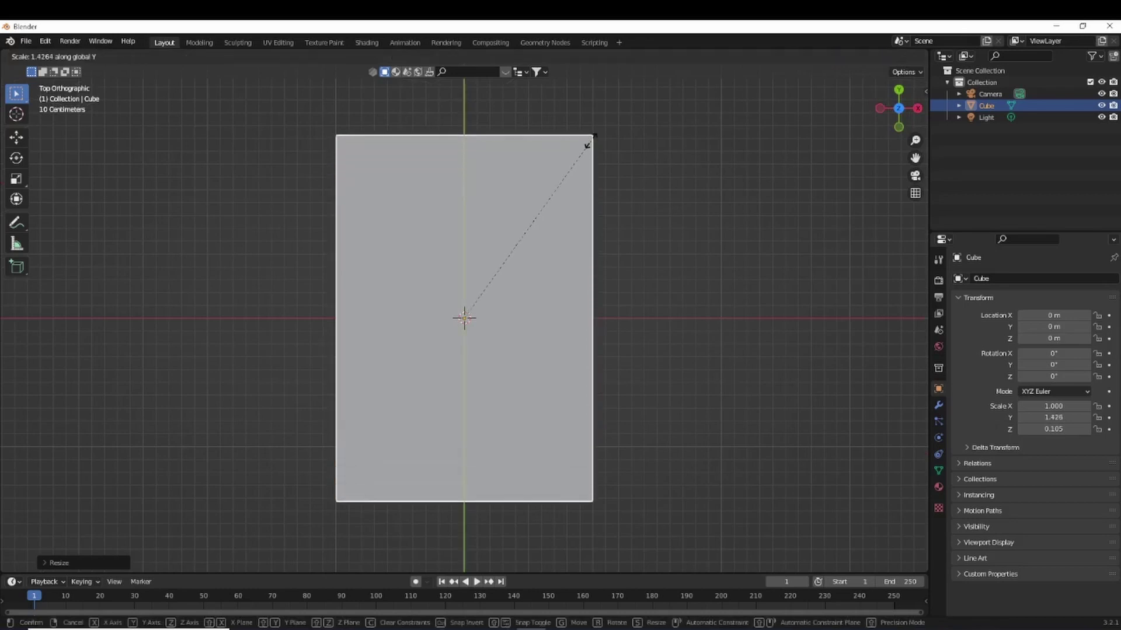
{"action": "left_click", "coordinate": [588, 145]}
{"action": "middle_click_drag", "start_coordinate": [642, 282], "coordinate": [625, 182]}
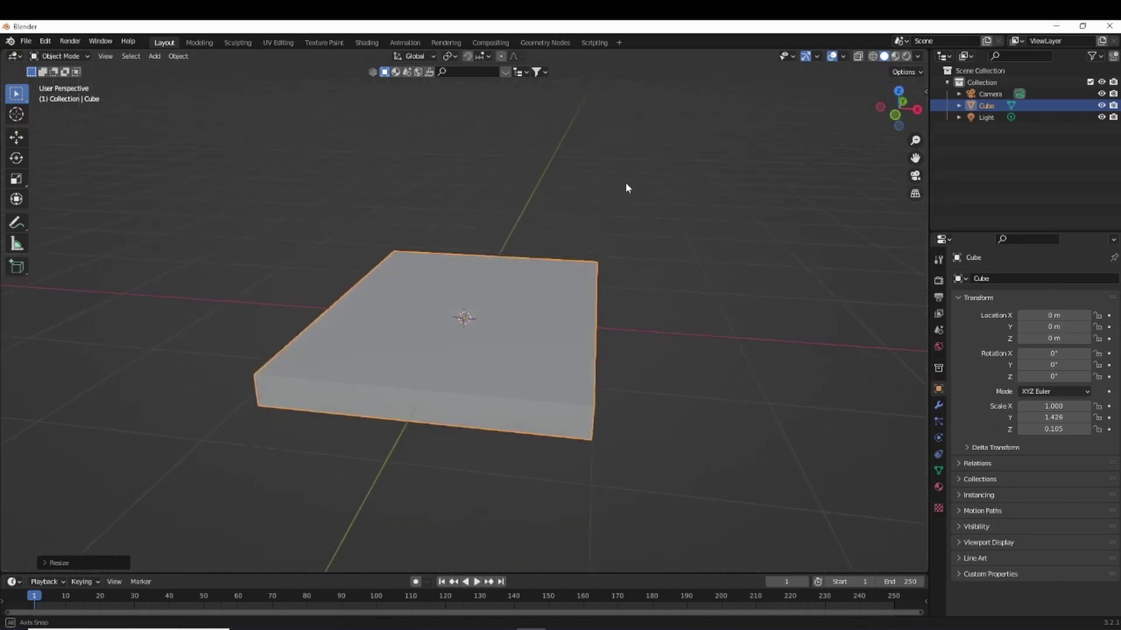
{"action": "middle_click_drag", "start_coordinate": [542, 305], "coordinate": [607, 361]}
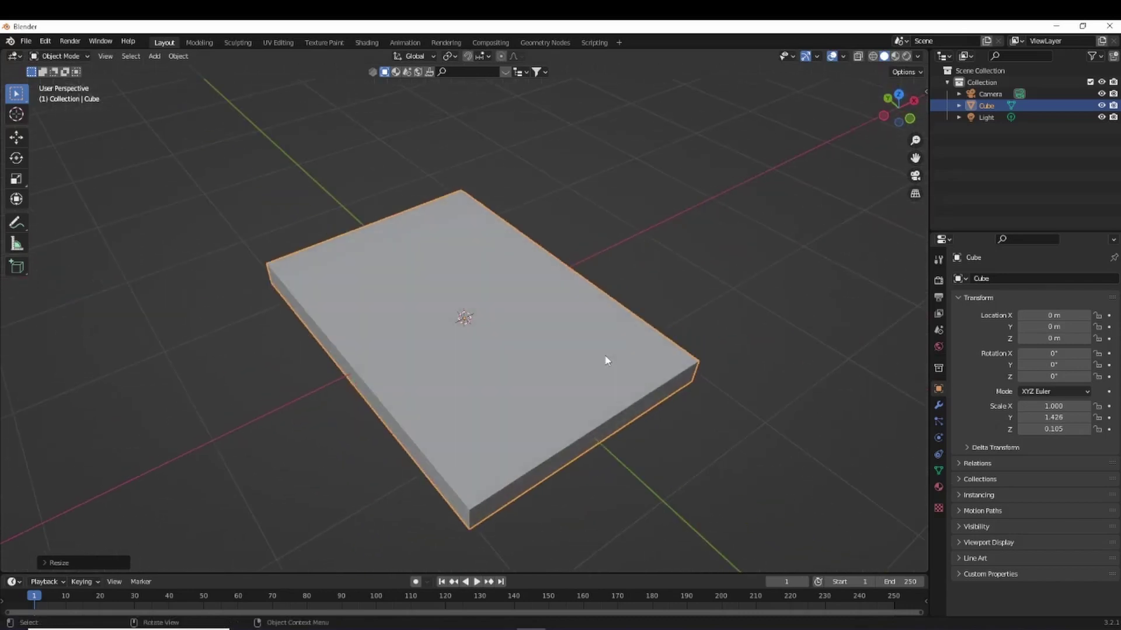
{"action": "left_click", "coordinate": [648, 188]}
In edit mode with edge selection, select only the upper and lower long edges on one side of the slab
{"action": "middle_click_drag", "start_coordinate": [450, 368], "coordinate": [455, 352]}
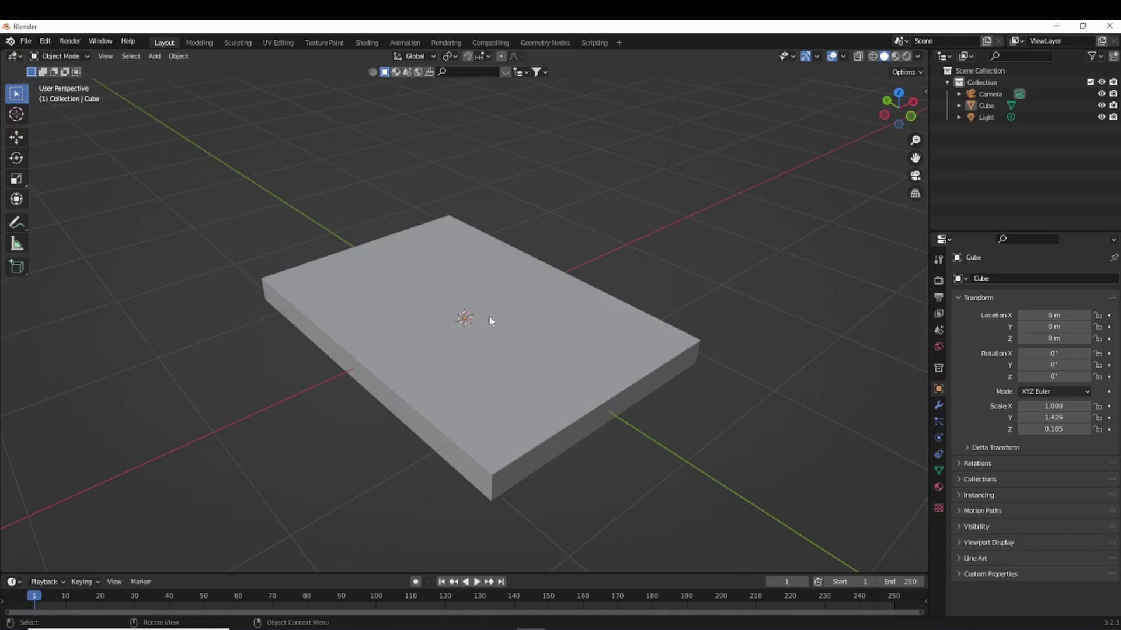
{"action": "middle_click_drag", "start_coordinate": [485, 394], "coordinate": [484, 335]}
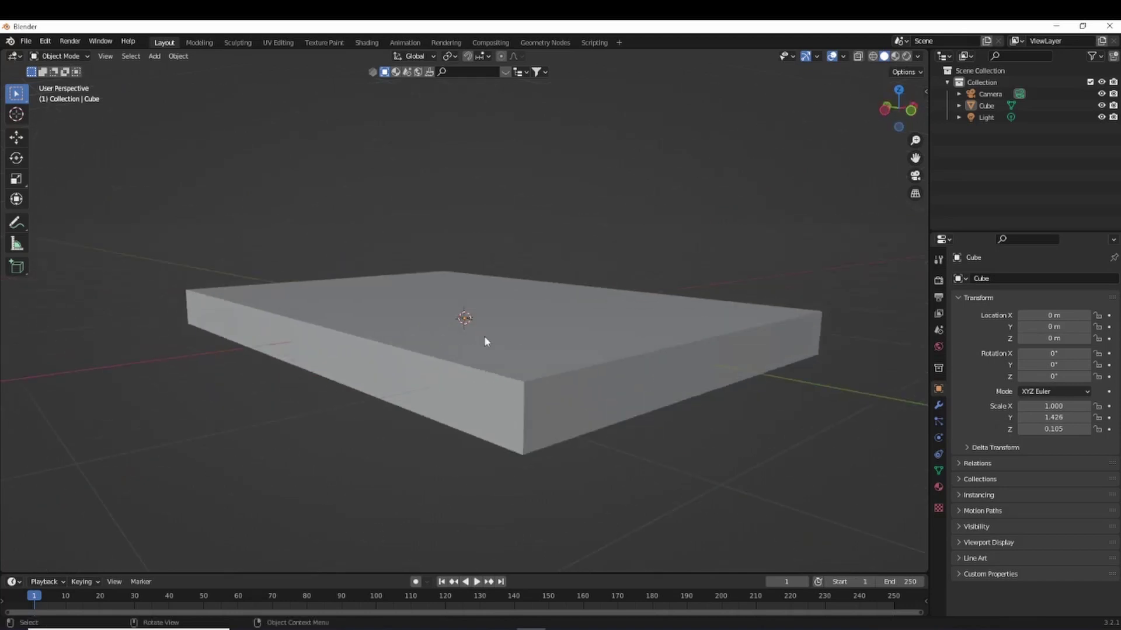
{"action": "middle_click_drag", "start_coordinate": [653, 333], "coordinate": [633, 343]}
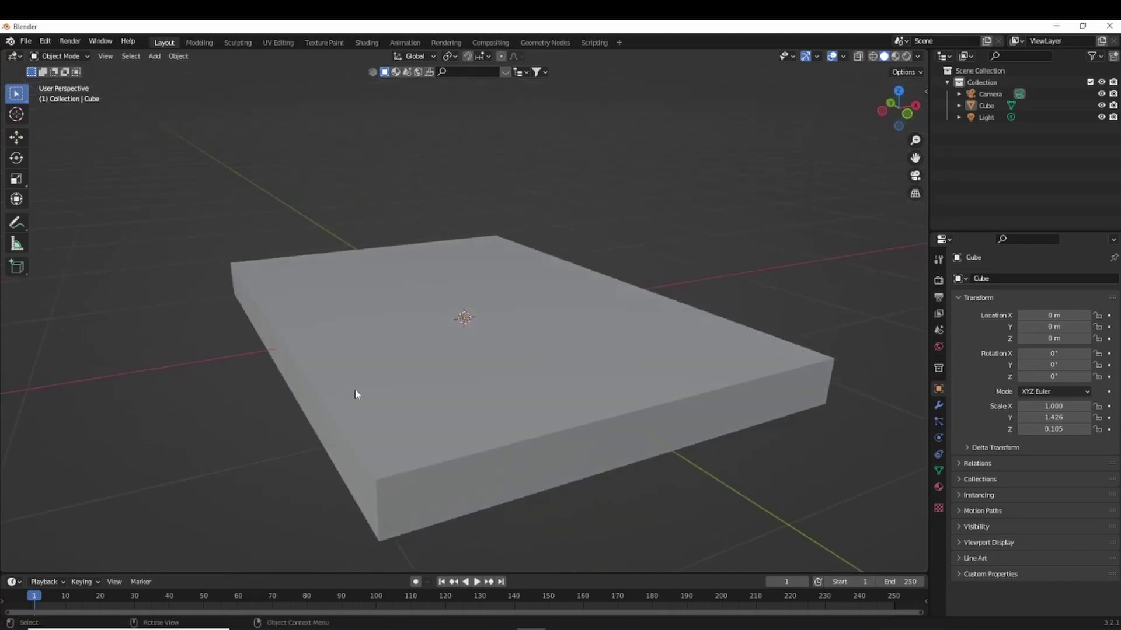
{"action": "middle_click_drag", "start_coordinate": [362, 442], "coordinate": [398, 438]}
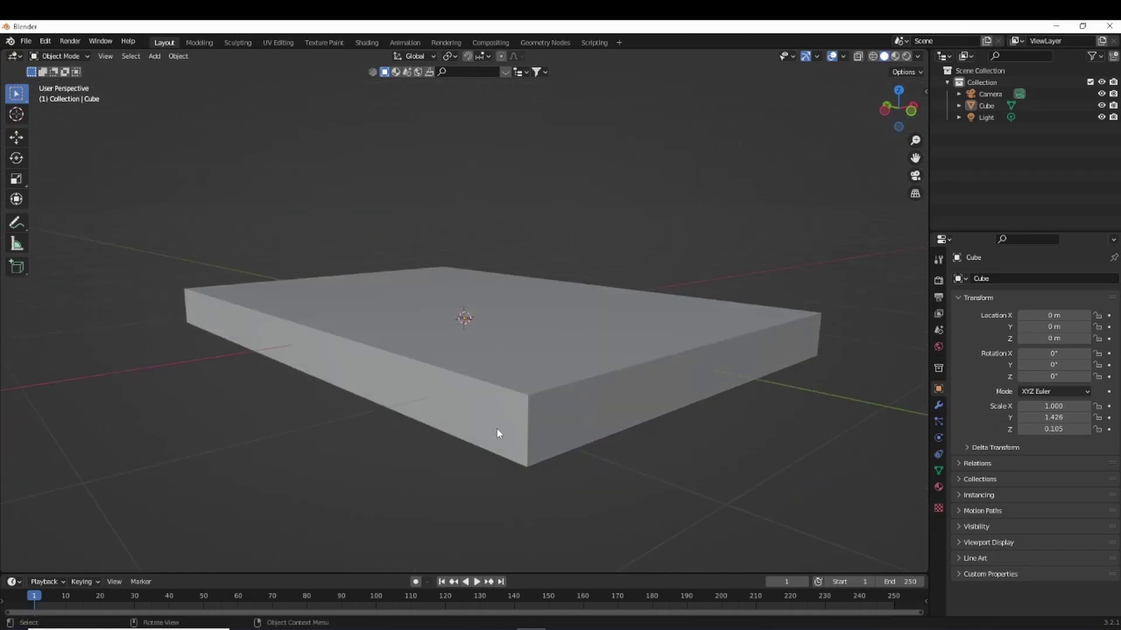
{"action": "key", "text": "Tab"}
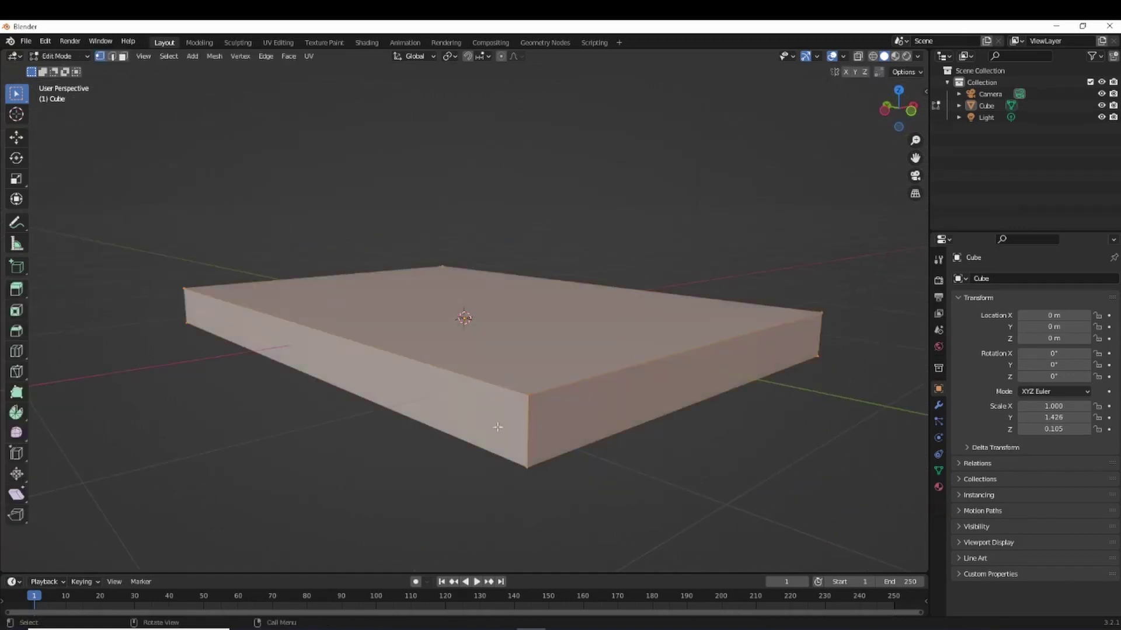
{"action": "left_click", "coordinate": [112, 56]}
{"action": "left_click", "coordinate": [516, 390]}
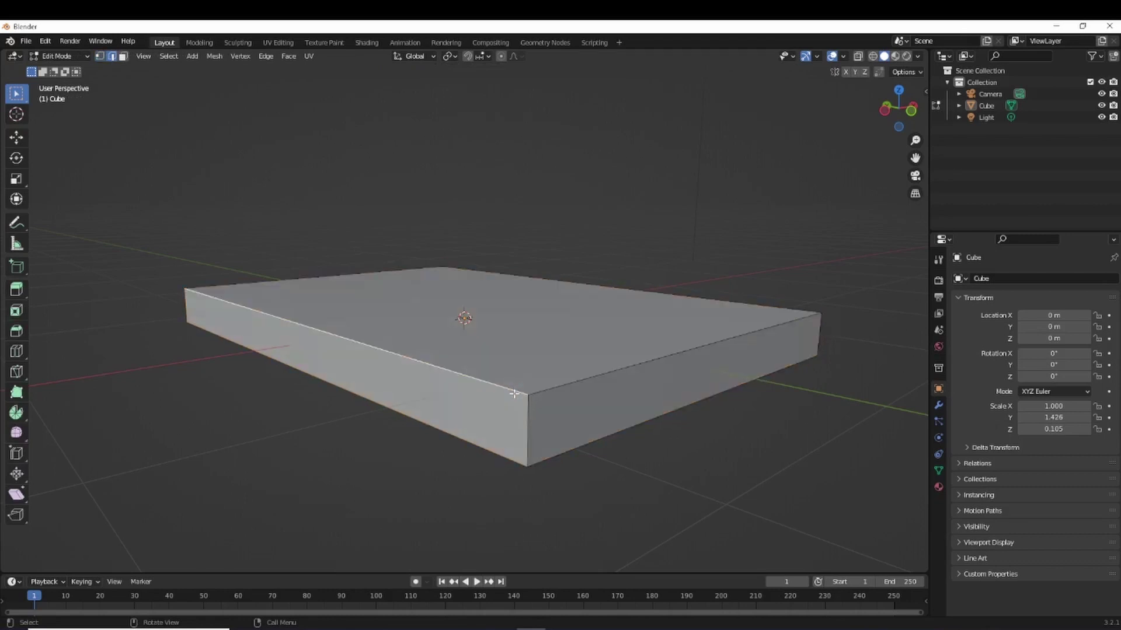
{"action": "left_click", "coordinate": [502, 456], "text": "ctrl"}
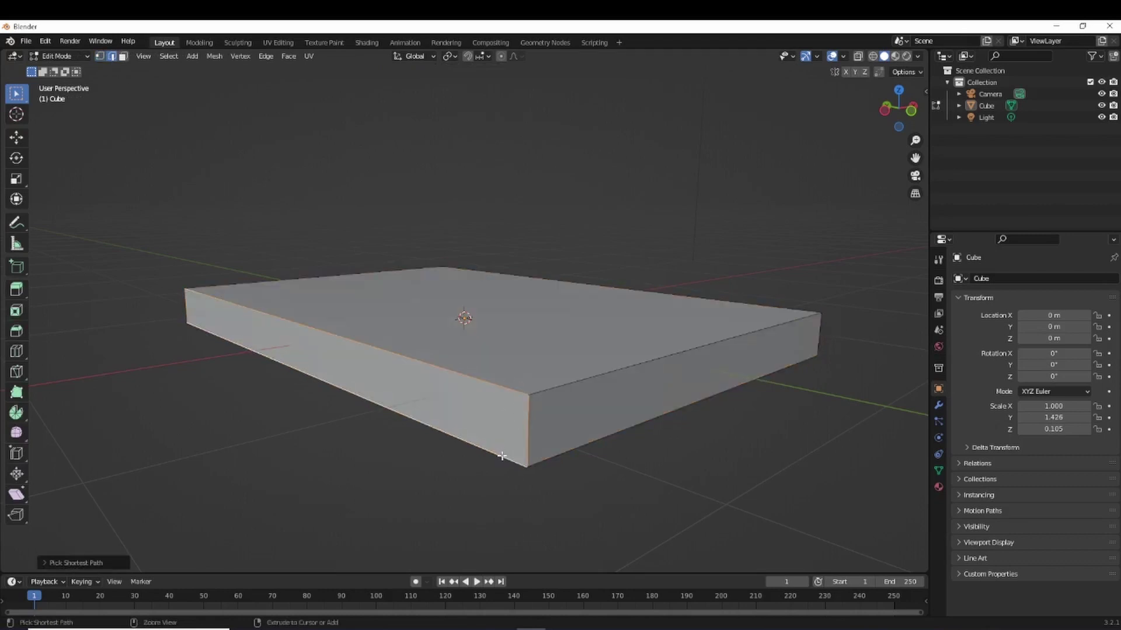
{"action": "left_click", "coordinate": [527, 430], "text": "shift"}
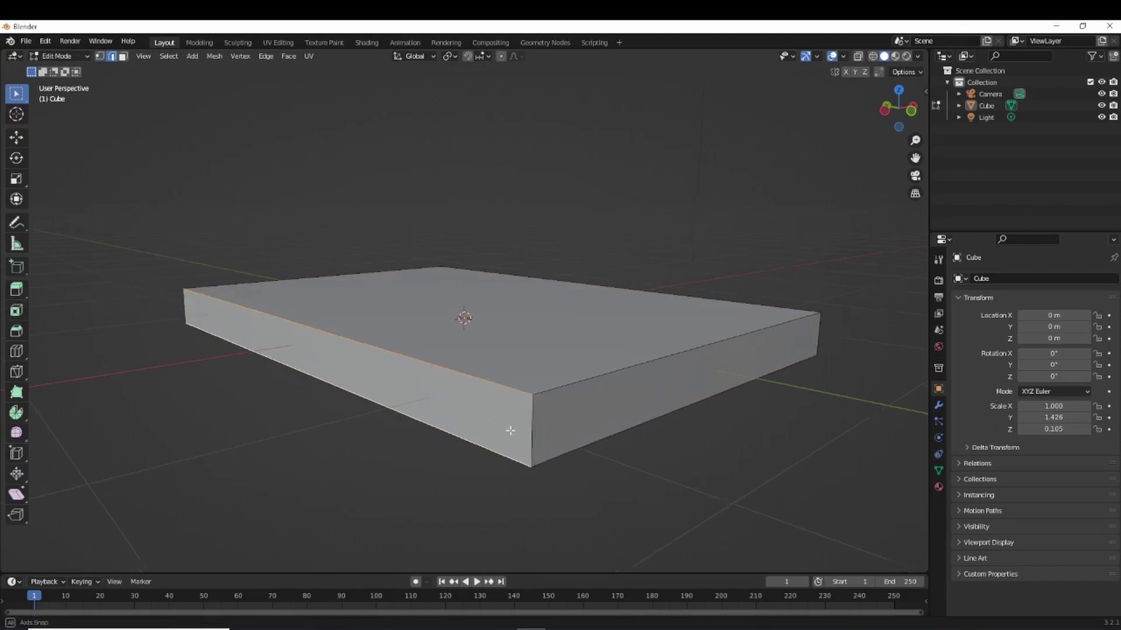
{"action": "middle_click_drag", "start_coordinate": [512, 430], "coordinate": [483, 440]}
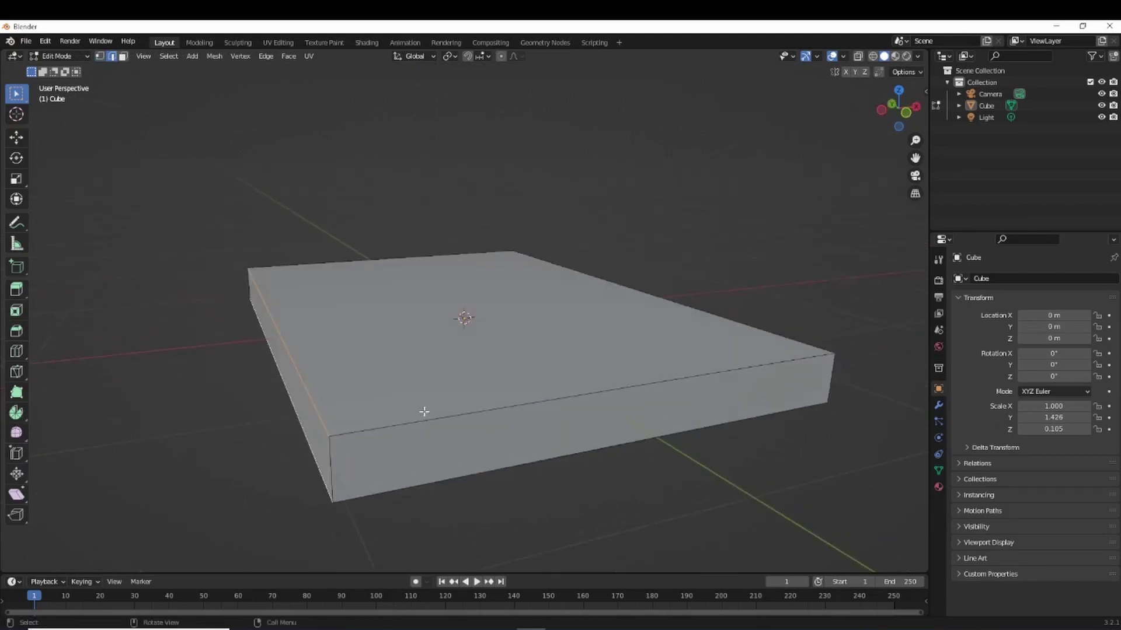
{"action": "key", "text": "ctrl+b"}
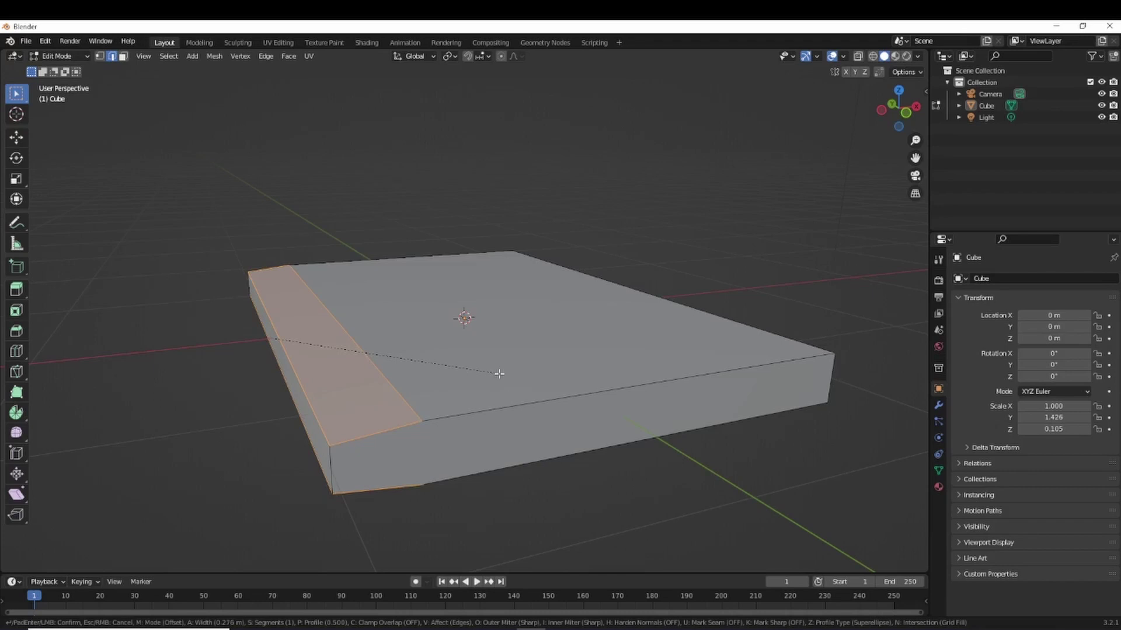
{"action": "key", "text": "Escape"}
Return to object mode, apply the slab's scale, and deselect it
{"action": "key", "text": "Tab"}
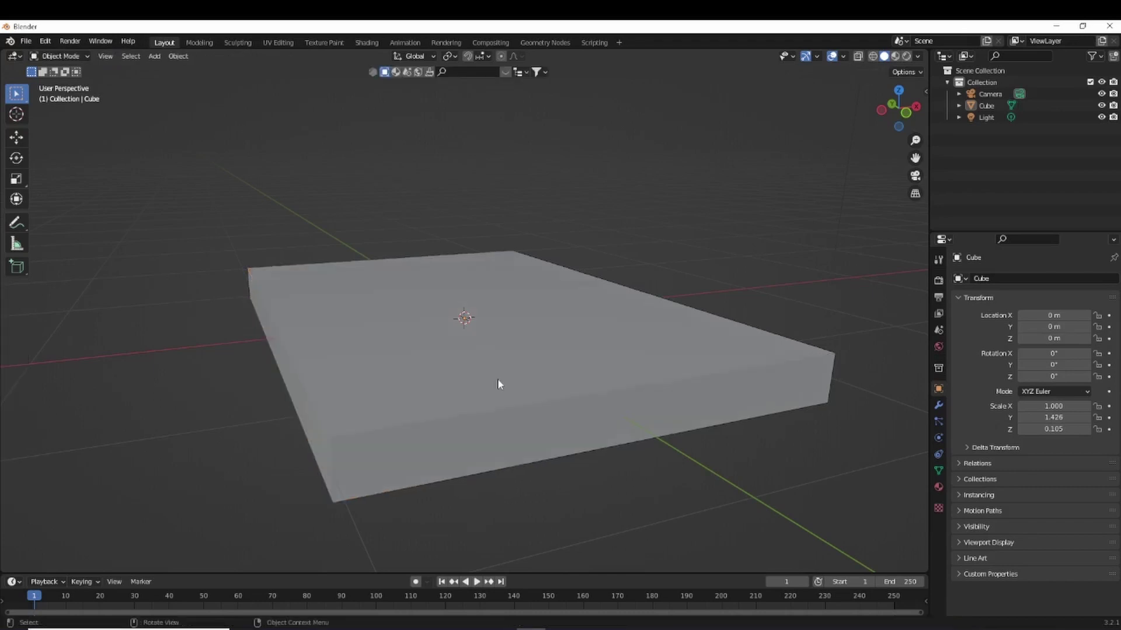
{"action": "left_click", "coordinate": [498, 380]}
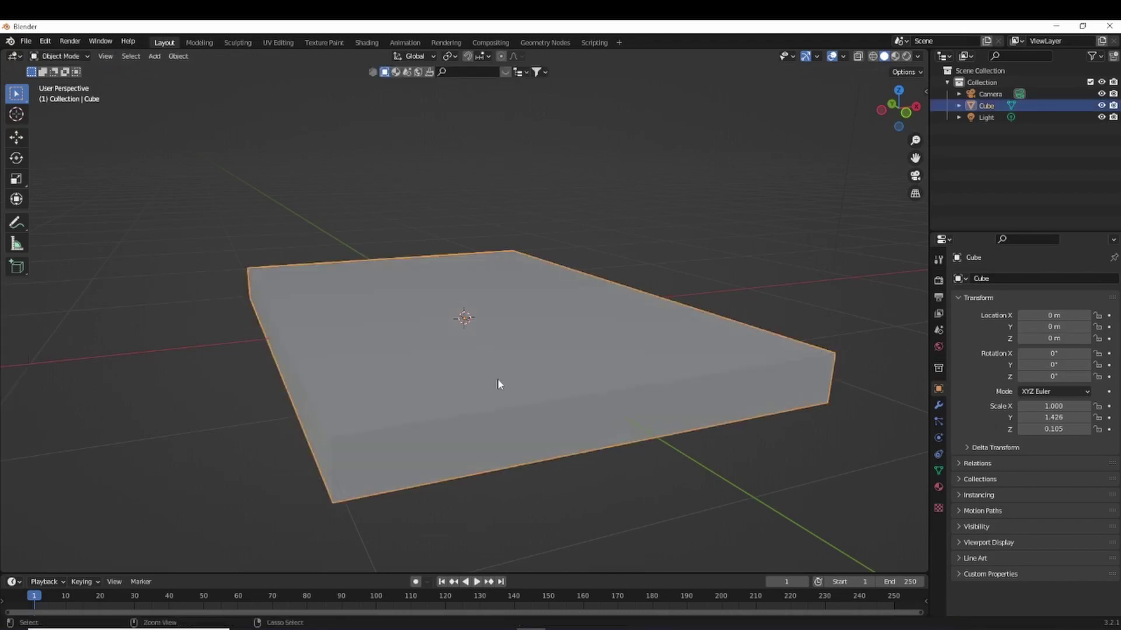
{"action": "key", "text": "ctrl+a"}
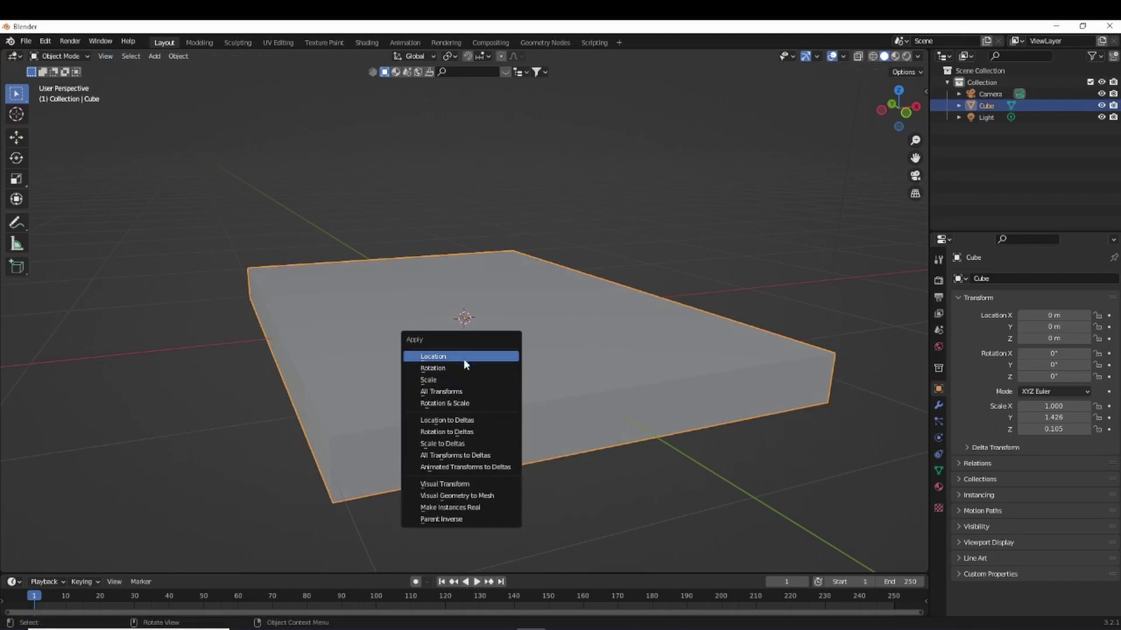
{"action": "left_click", "coordinate": [465, 380]}
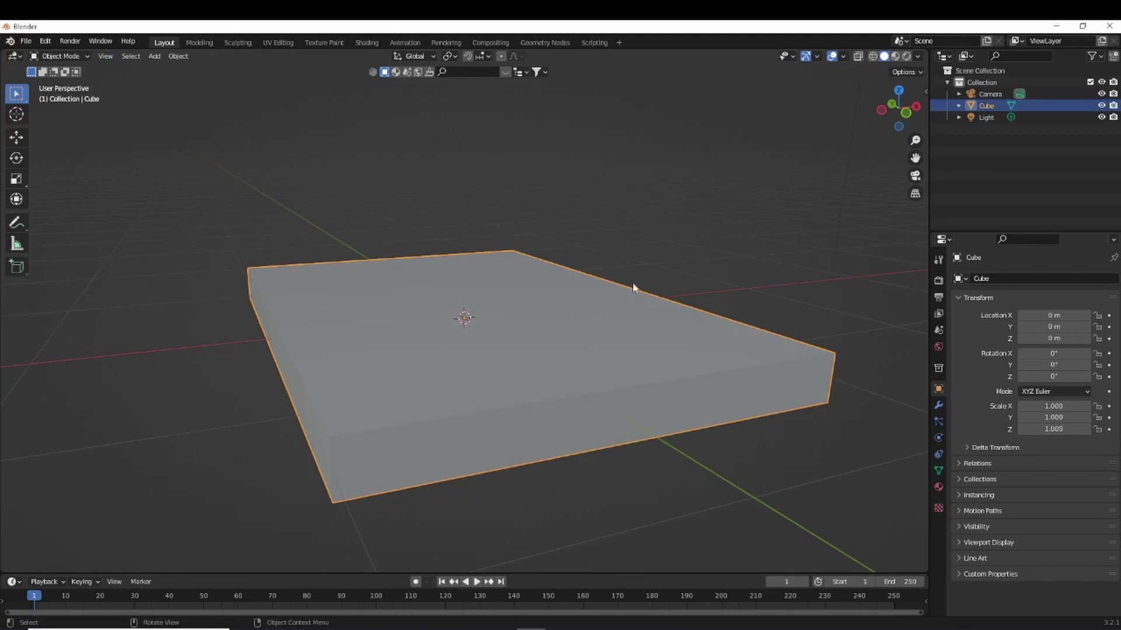
{"action": "left_click", "coordinate": [701, 265]}
Bevel the two selected long edges of the slab with 3 segments and a width of about 0.035 m
{"action": "key", "text": "Tab"}
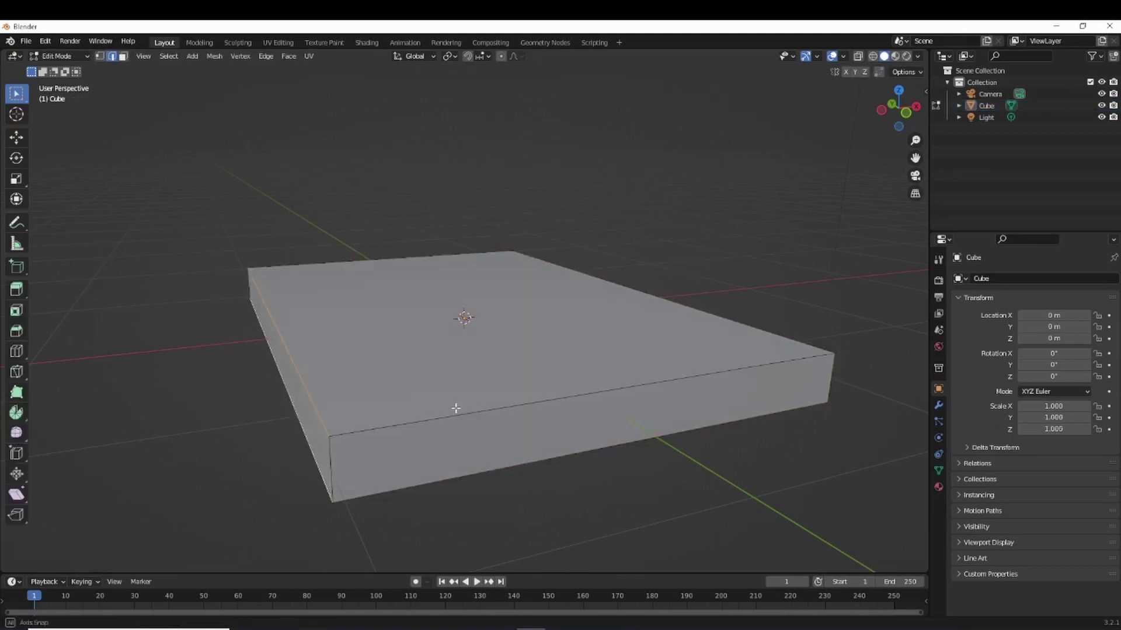
{"action": "middle_click_drag", "start_coordinate": [455, 408], "coordinate": [475, 385]}
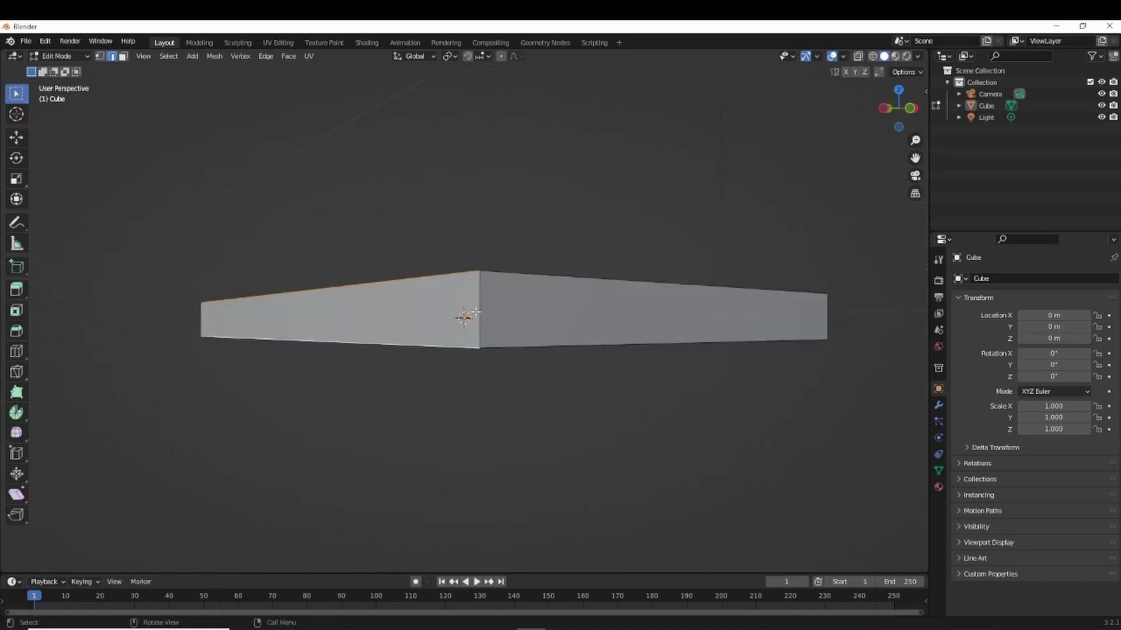
{"action": "key", "text": "ctrl+b"}
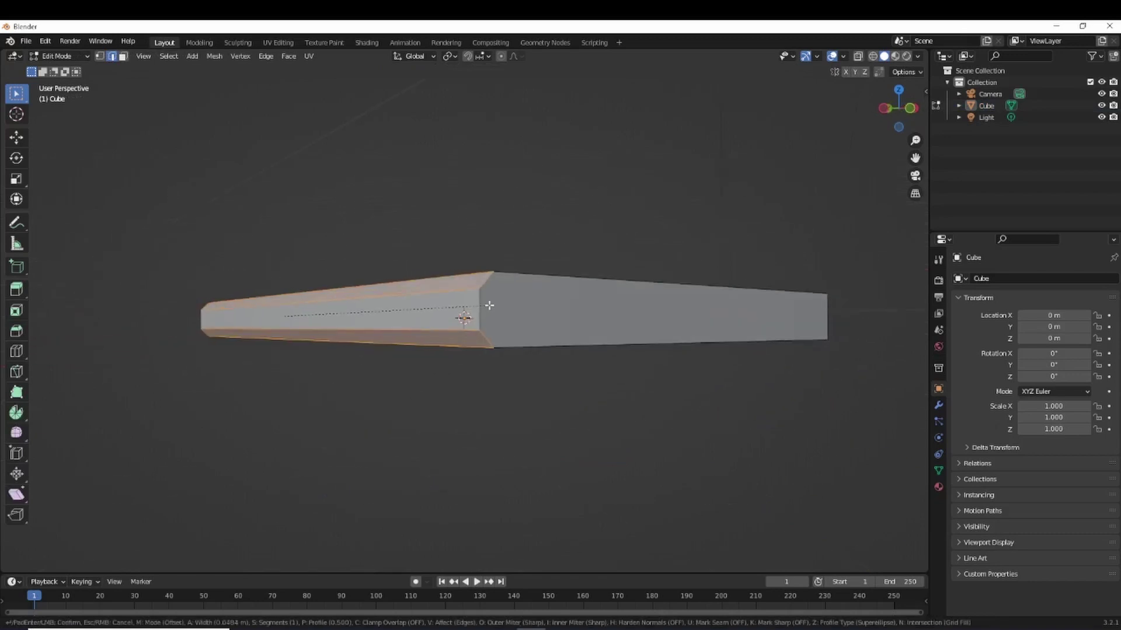
{"action": "scroll", "coordinate": [489, 305], "scroll_direction": "up", "scroll_amount": 1}
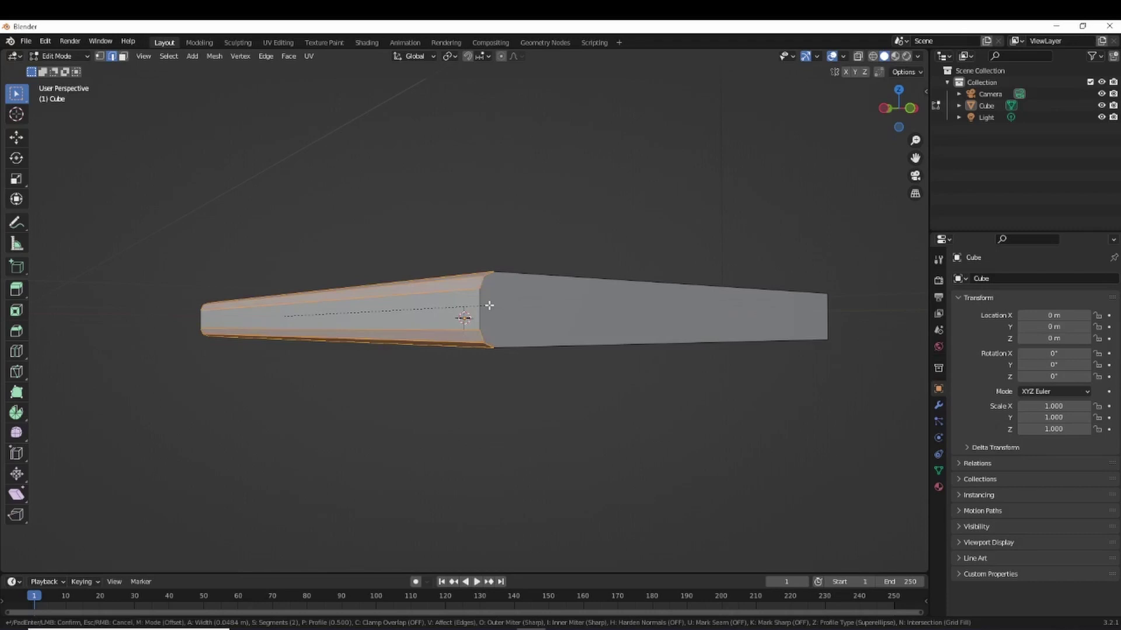
{"action": "scroll", "coordinate": [489, 306], "scroll_direction": "up", "scroll_amount": 1}
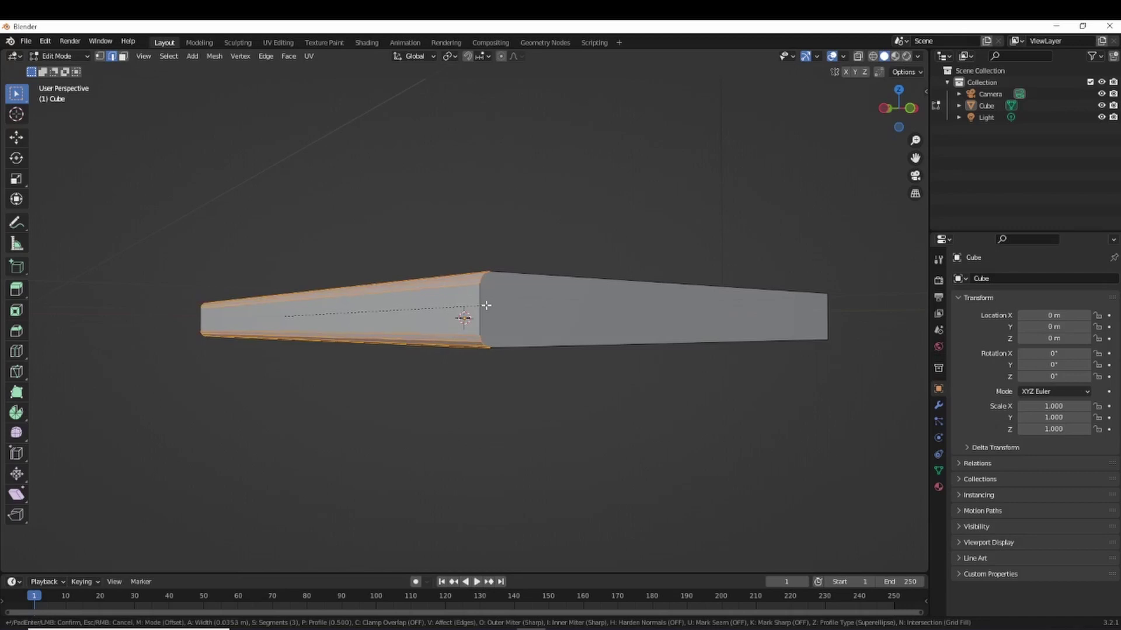
{"action": "left_click", "coordinate": [487, 305]}
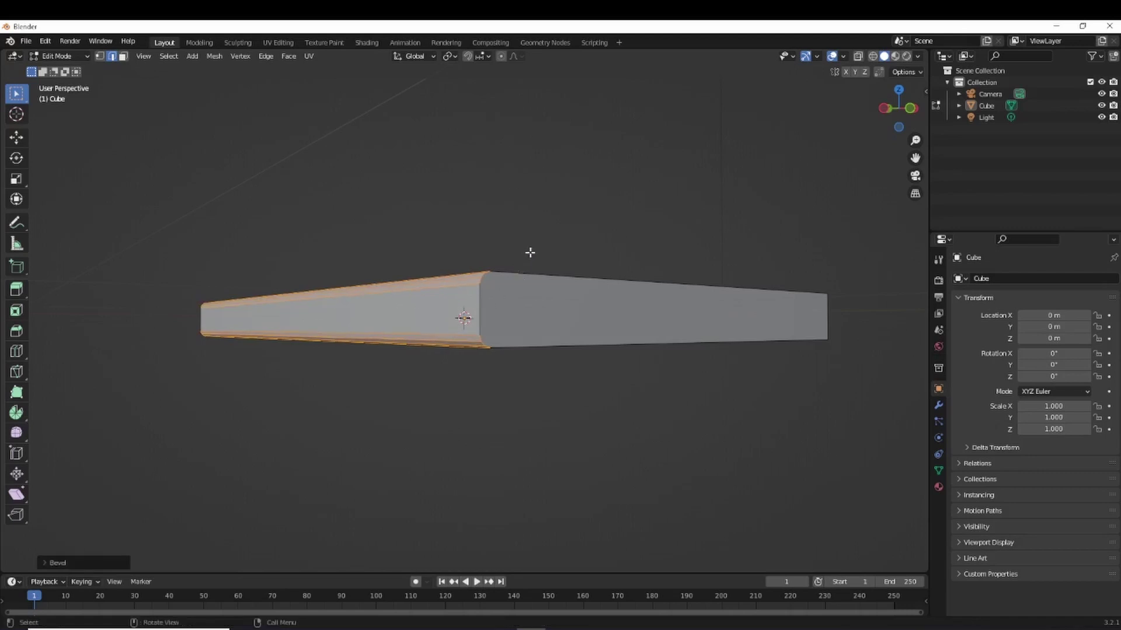
Leave edit mode, stop the animation playback, and reset the timeline to frame 1
{"action": "key", "text": "space"}
{"action": "key", "text": "Tab"}
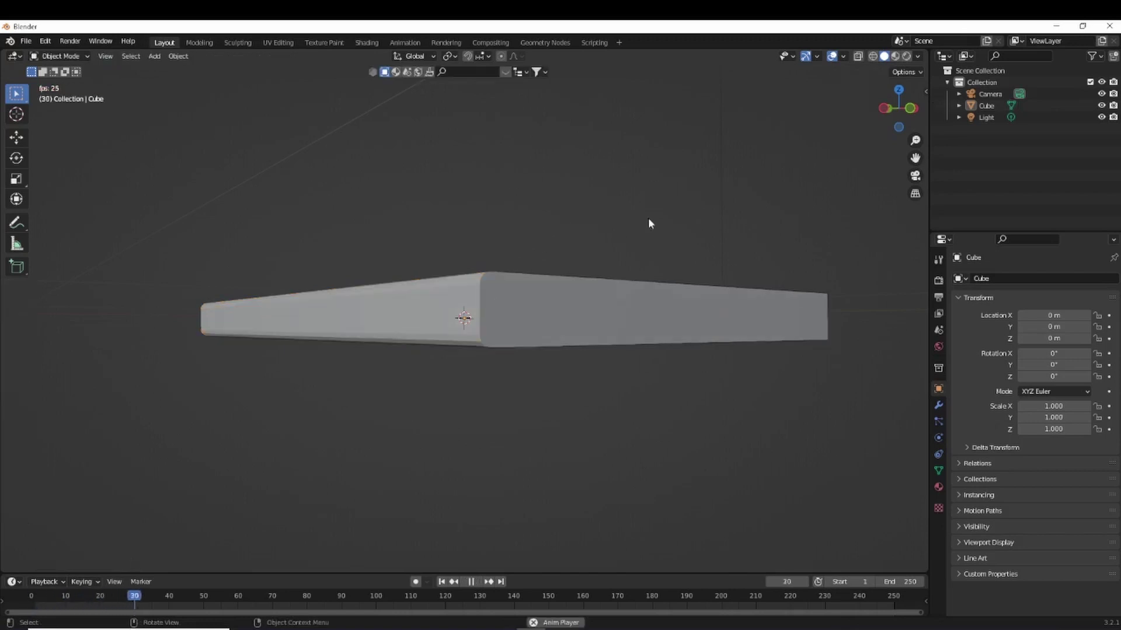
{"action": "middle_click_drag", "start_coordinate": [648, 219], "coordinate": [624, 250]}
{"action": "left_click", "coordinate": [471, 582]}
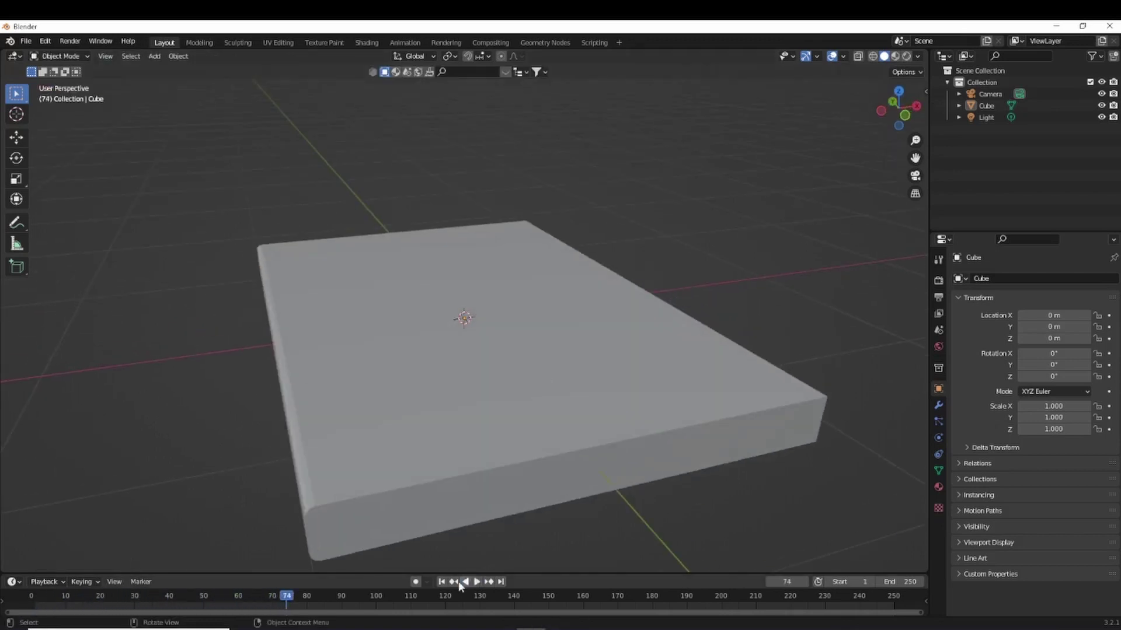
{"action": "left_click", "coordinate": [441, 582]}
Open the material settings of the beveled slab
{"action": "middle_click_drag", "start_coordinate": [548, 394], "coordinate": [591, 353]}
{"action": "scroll", "coordinate": [591, 352], "scroll_direction": "down", "scroll_amount": 3}
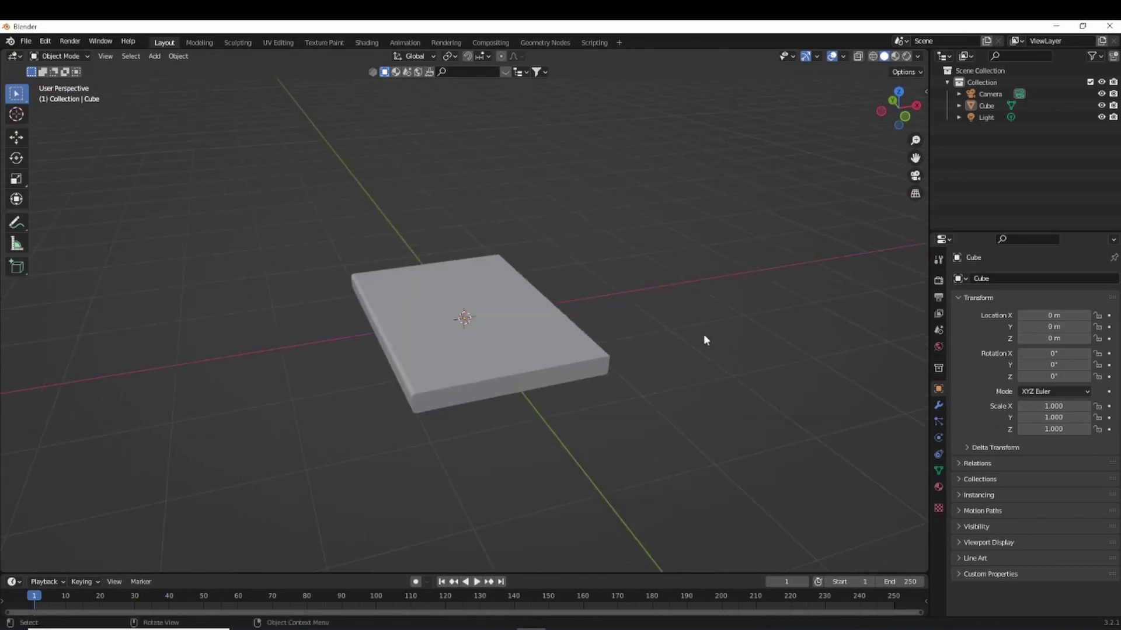
{"action": "left_click", "coordinate": [938, 487]}
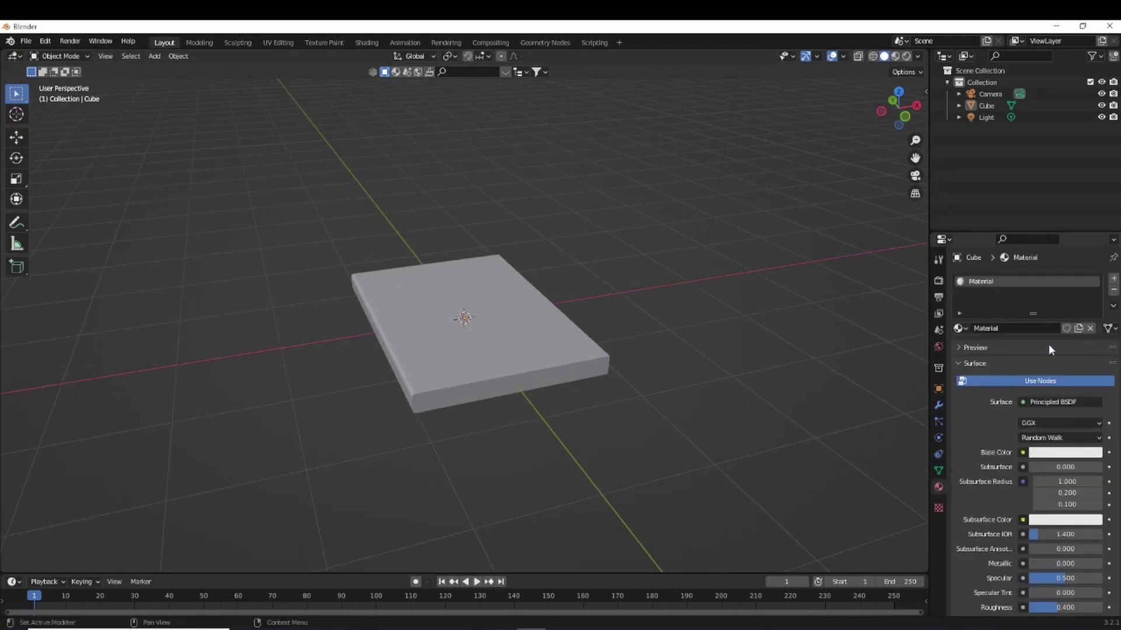
Rename the slab's material to Cover and give it a crimson red base color
{"action": "left_click", "coordinate": [1005, 329]}
{"action": "type", "text": "Cover"}
{"action": "key", "text": "Return"}
{"action": "left_click", "coordinate": [1061, 453]}
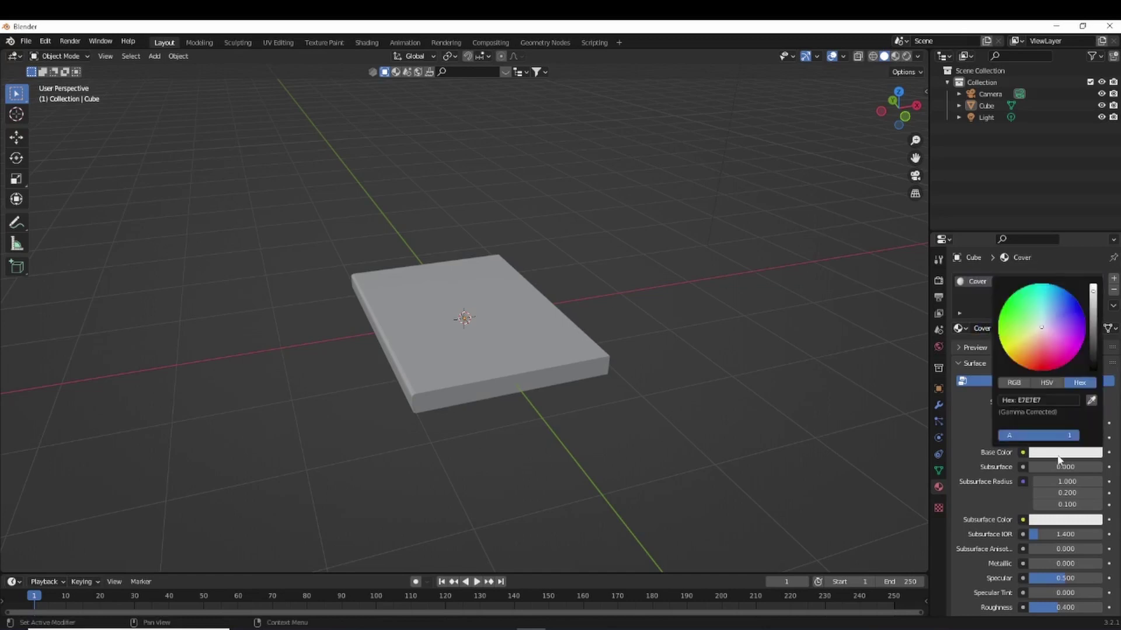
{"action": "left_click_drag", "start_coordinate": [1053, 337], "coordinate": [1048, 367]}
Add a second material slot with a new material named Pages and expand its preview
{"action": "left_click", "coordinate": [1113, 279]}
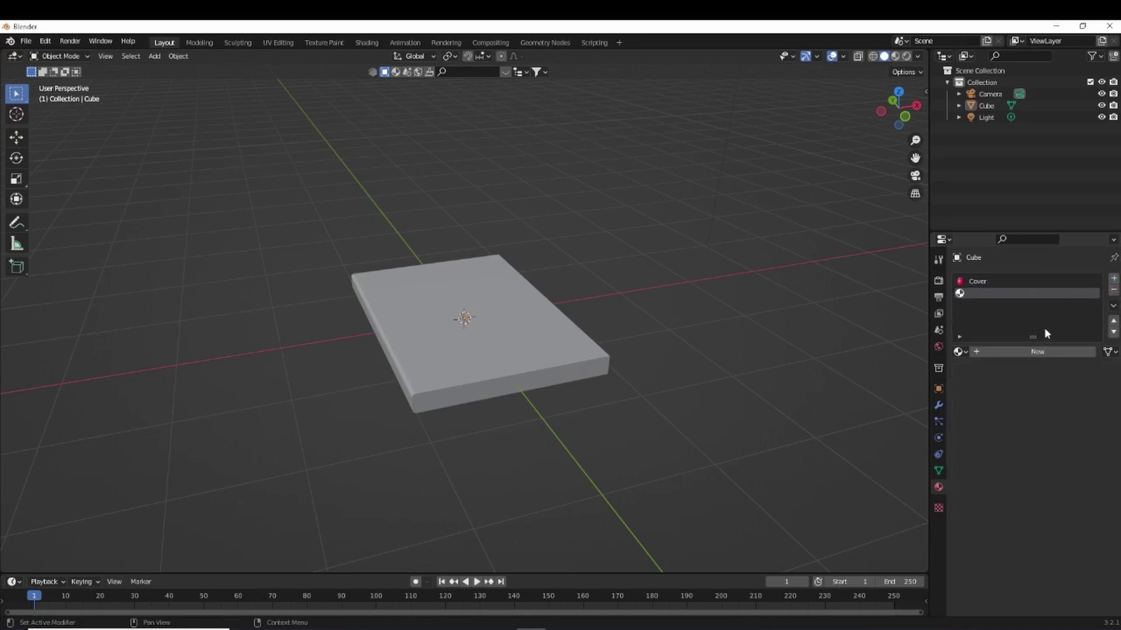
{"action": "left_click", "coordinate": [1038, 351]}
{"action": "double_click", "coordinate": [1004, 351]}
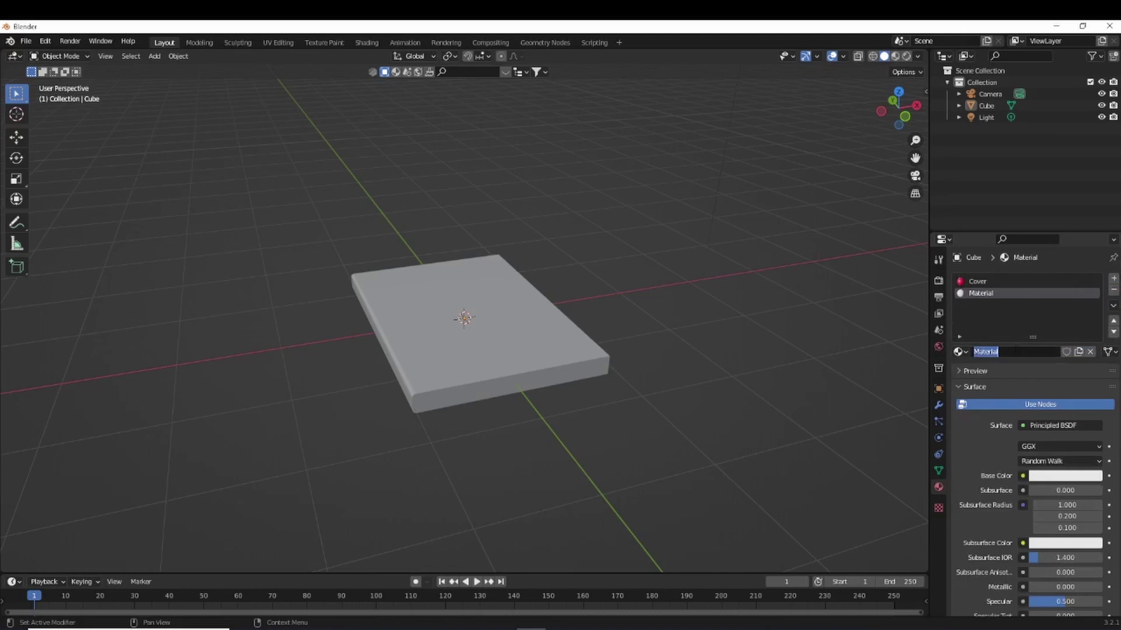
{"action": "type", "text": "Pages"}
{"action": "key", "text": "Return"}
{"action": "left_click", "coordinate": [1039, 373]}
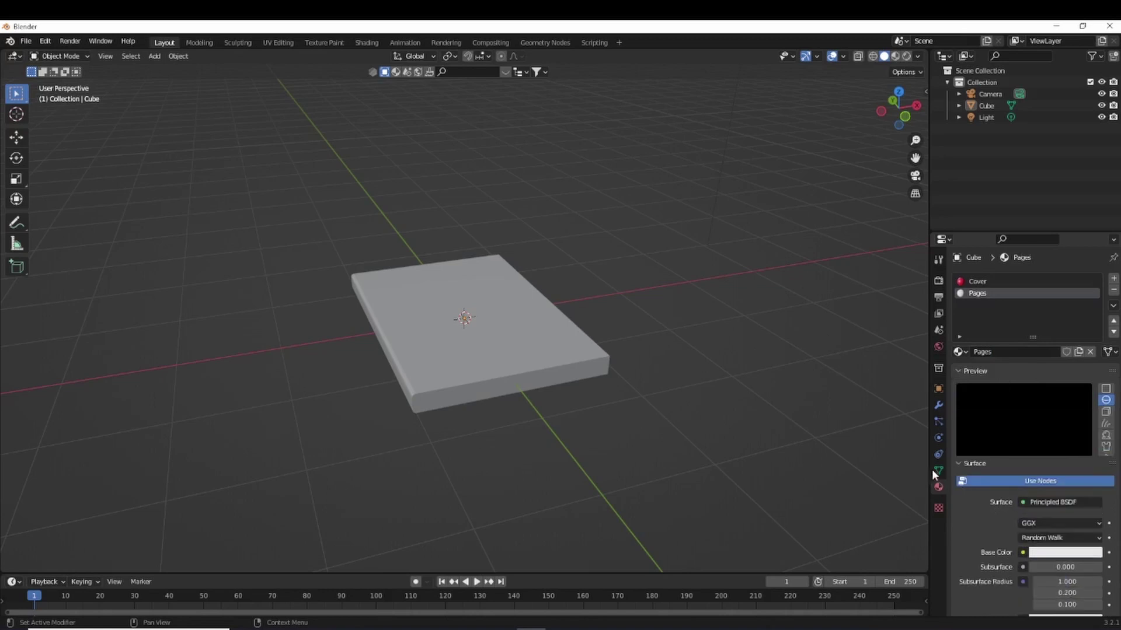
Switch the viewport to rendered shading and view the slab closely from its short end
{"action": "left_click", "coordinate": [906, 56]}
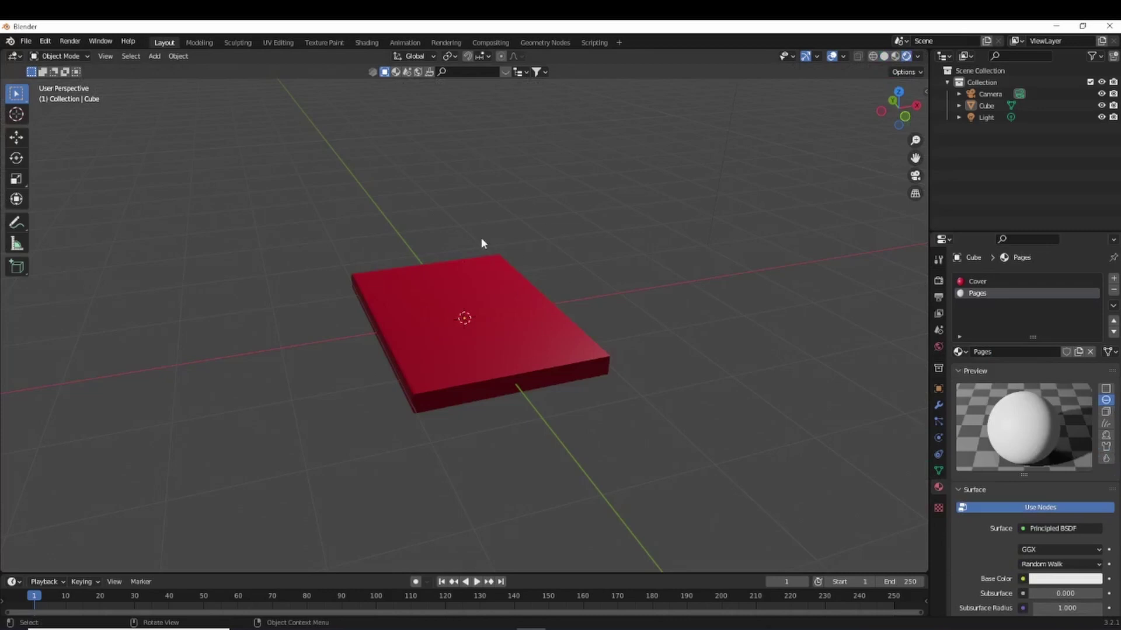
{"action": "middle_click_drag", "start_coordinate": [613, 332], "coordinate": [662, 298]}
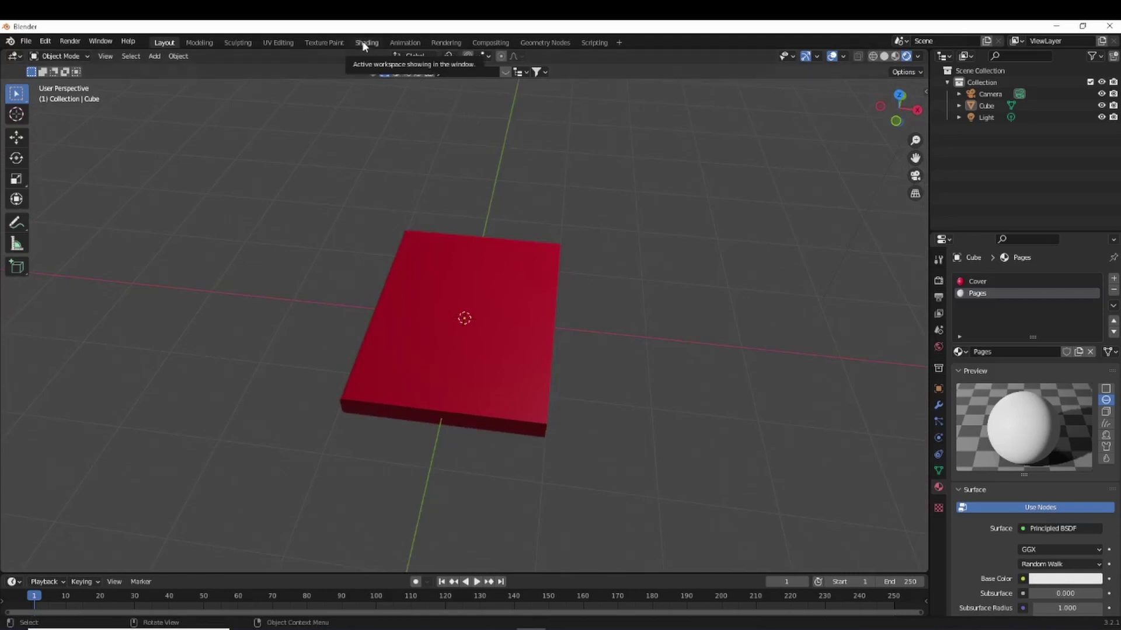
{"action": "middle_click_drag", "start_coordinate": [615, 294], "coordinate": [600, 265]}
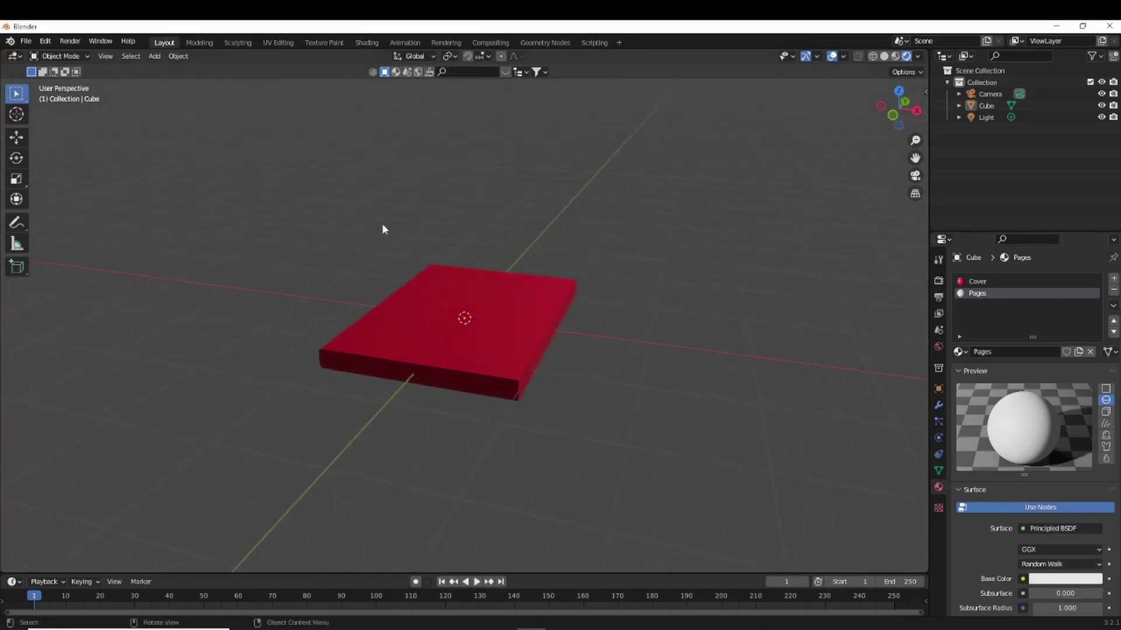
{"action": "scroll", "coordinate": [584, 388], "scroll_direction": "up", "scroll_amount": 3}
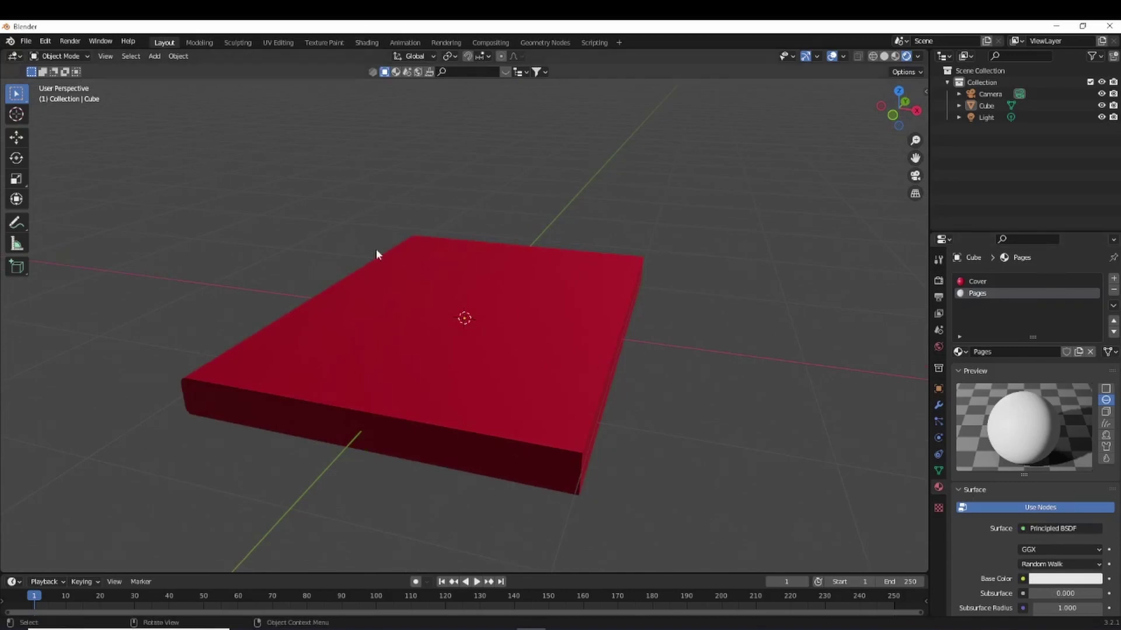
In edit mode with face selection, select the slab's two short end faces and the unbeveled long side face
{"action": "key", "text": "Tab"}
{"action": "left_click", "coordinate": [517, 465]}
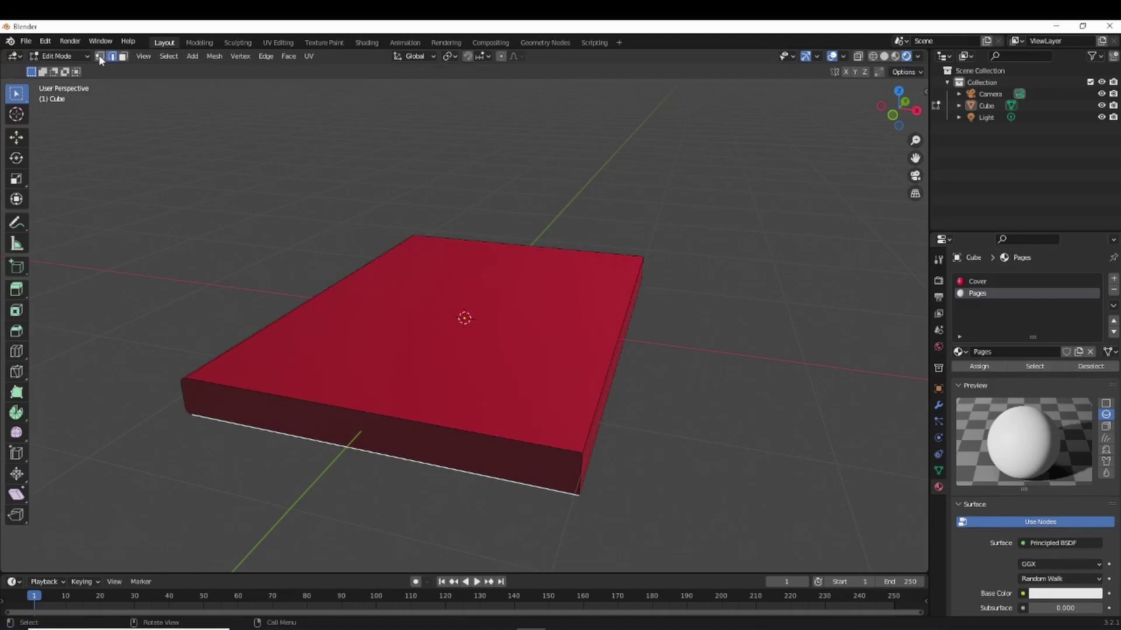
{"action": "left_click", "coordinate": [123, 56]}
{"action": "left_click", "coordinate": [442, 453]}
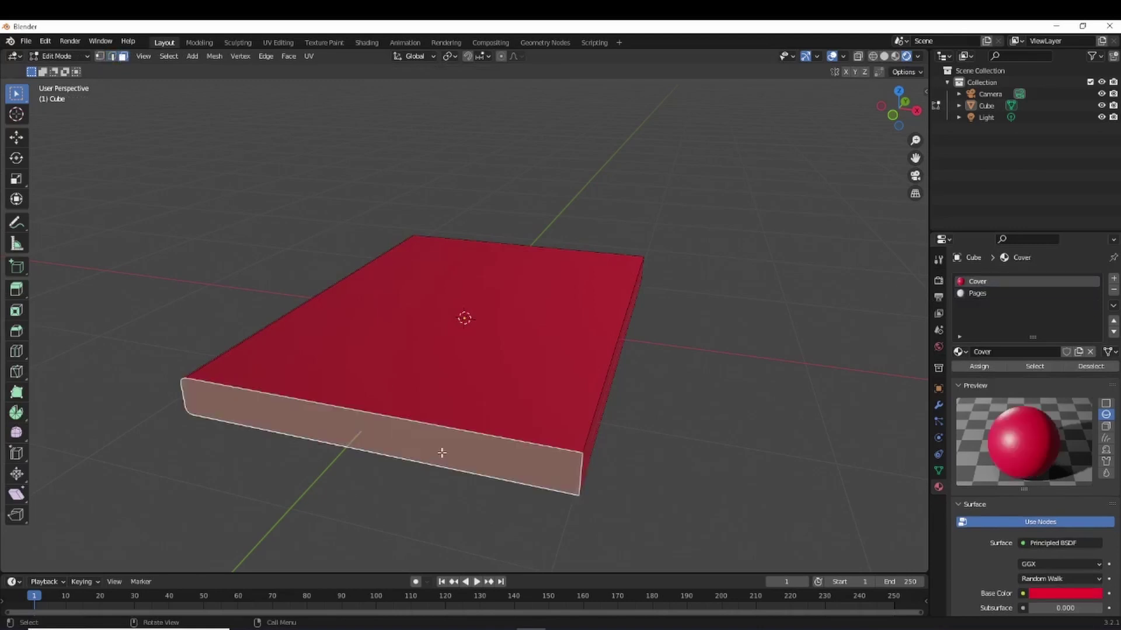
{"action": "middle_click_drag", "start_coordinate": [612, 443], "coordinate": [578, 421]}
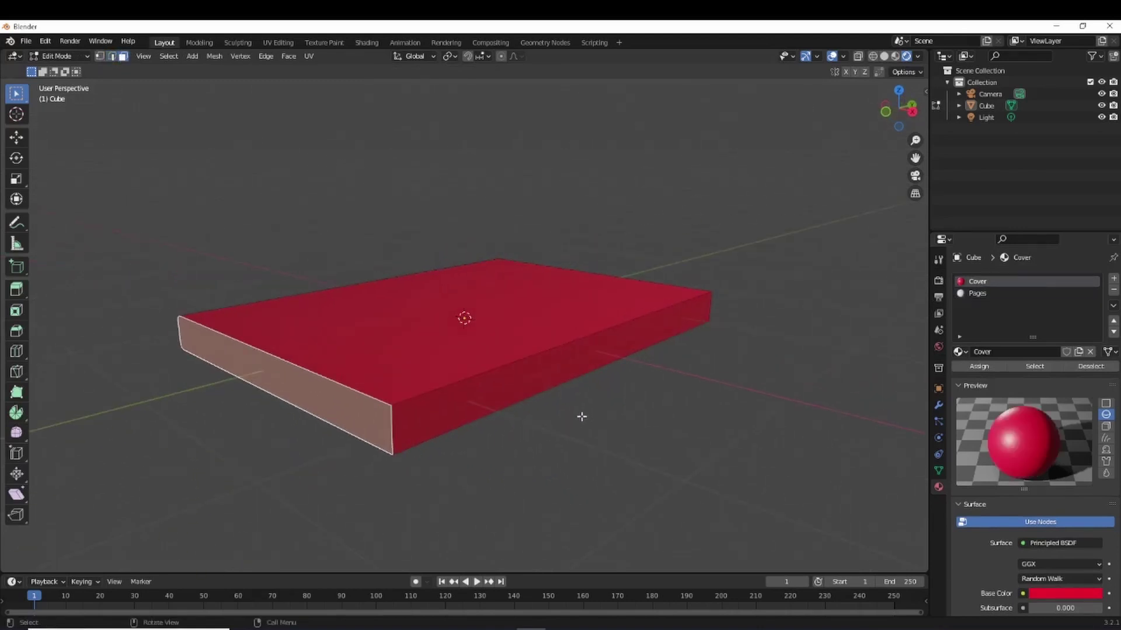
{"action": "left_click", "coordinate": [578, 367], "text": "ctrl"}
{"action": "middle_click_drag", "start_coordinate": [631, 338], "coordinate": [533, 364]}
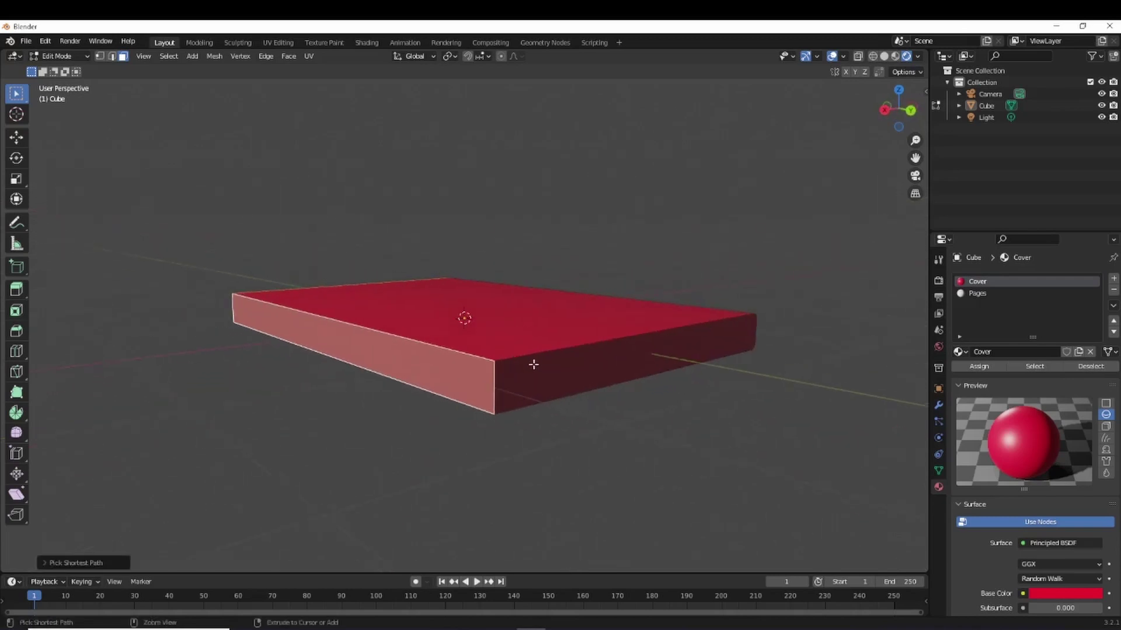
{"action": "left_click", "coordinate": [533, 364], "text": "ctrl"}
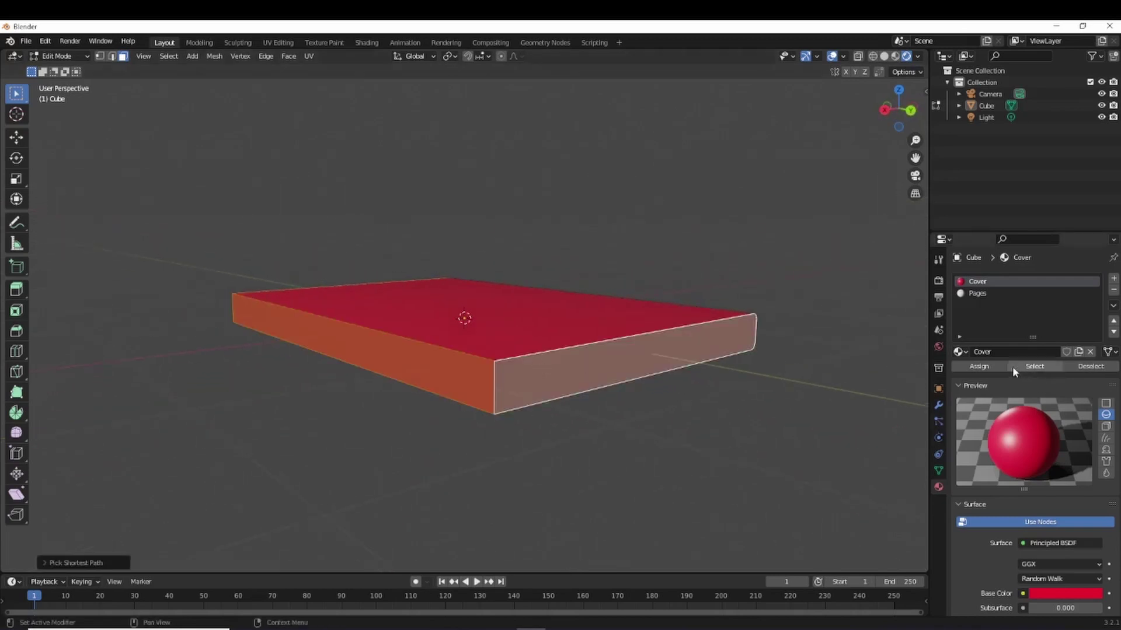
Assign the Pages material to the three selected side faces and return to object mode
{"action": "left_click", "coordinate": [990, 293]}
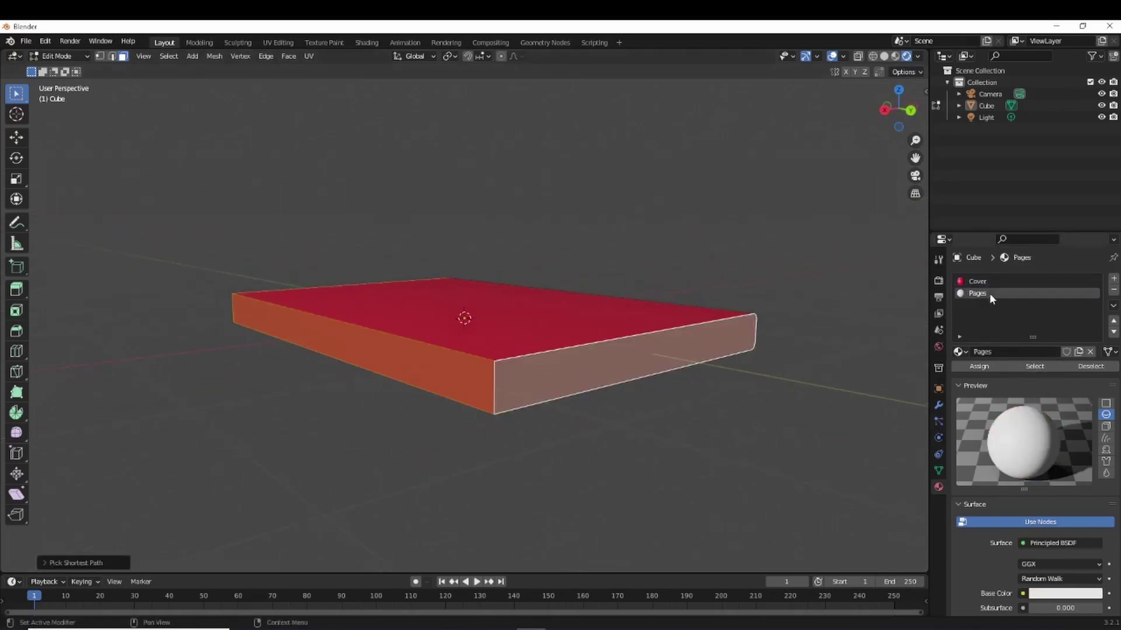
{"action": "left_click", "coordinate": [986, 364]}
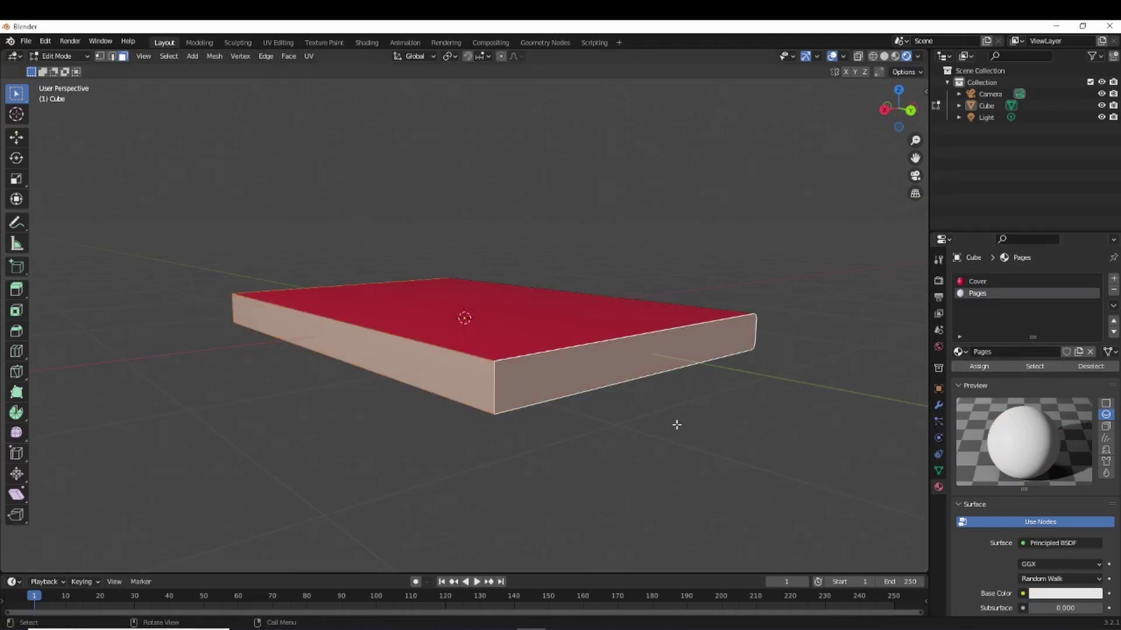
{"action": "middle_click_drag", "start_coordinate": [661, 433], "coordinate": [778, 440]}
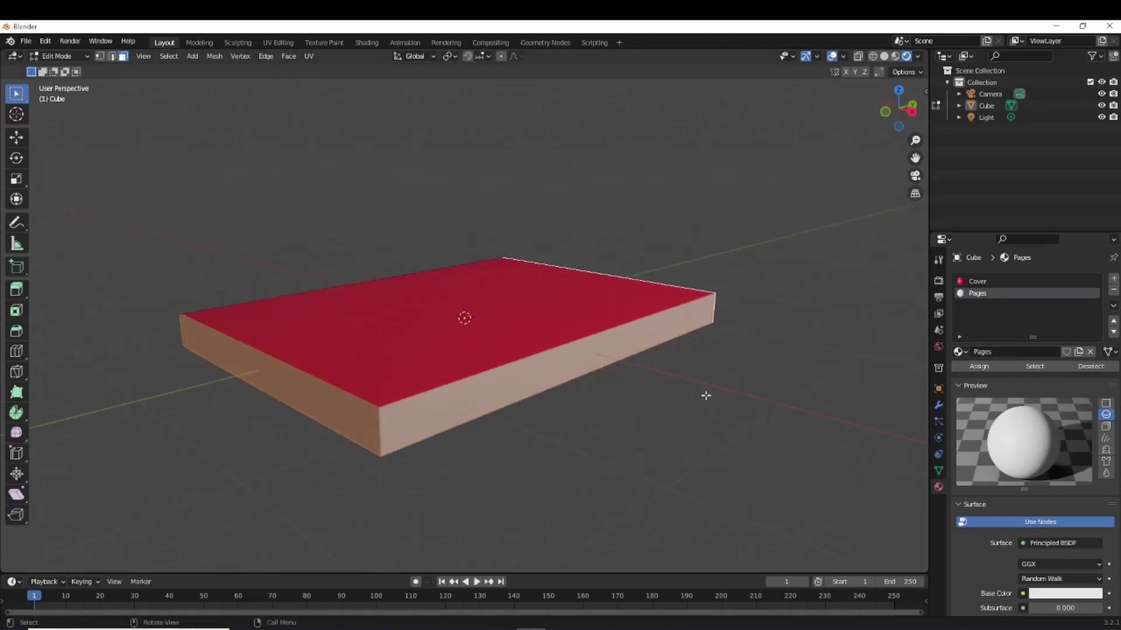
{"action": "key", "text": "Tab"}
{"action": "middle_click_drag", "start_coordinate": [576, 420], "coordinate": [632, 470]}
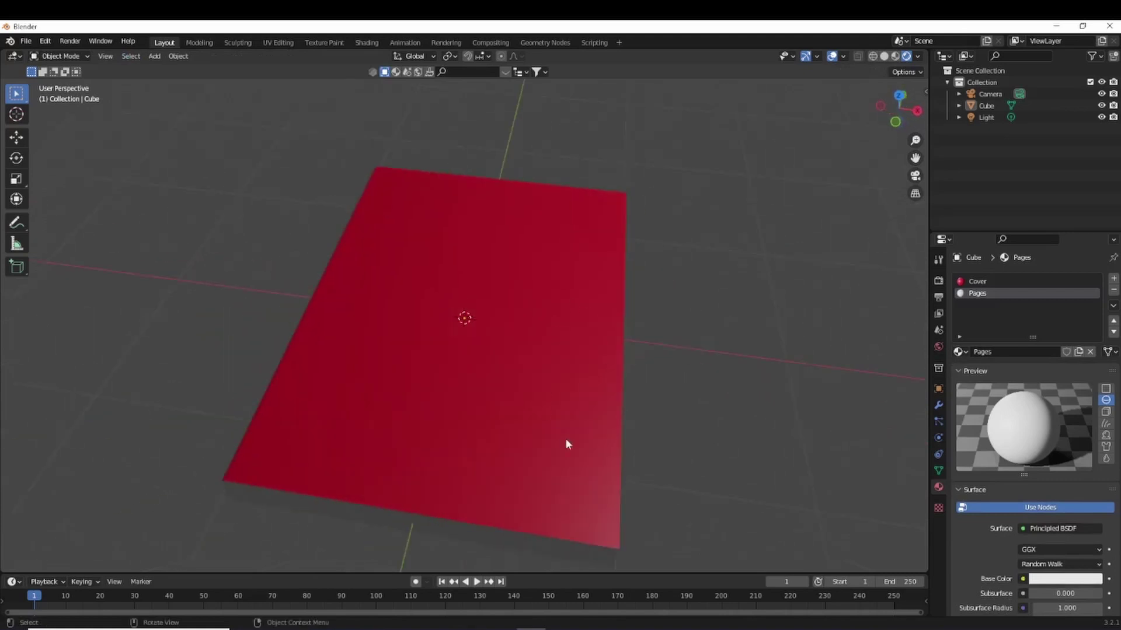
{"action": "middle_click_drag", "start_coordinate": [565, 439], "coordinate": [523, 415]}
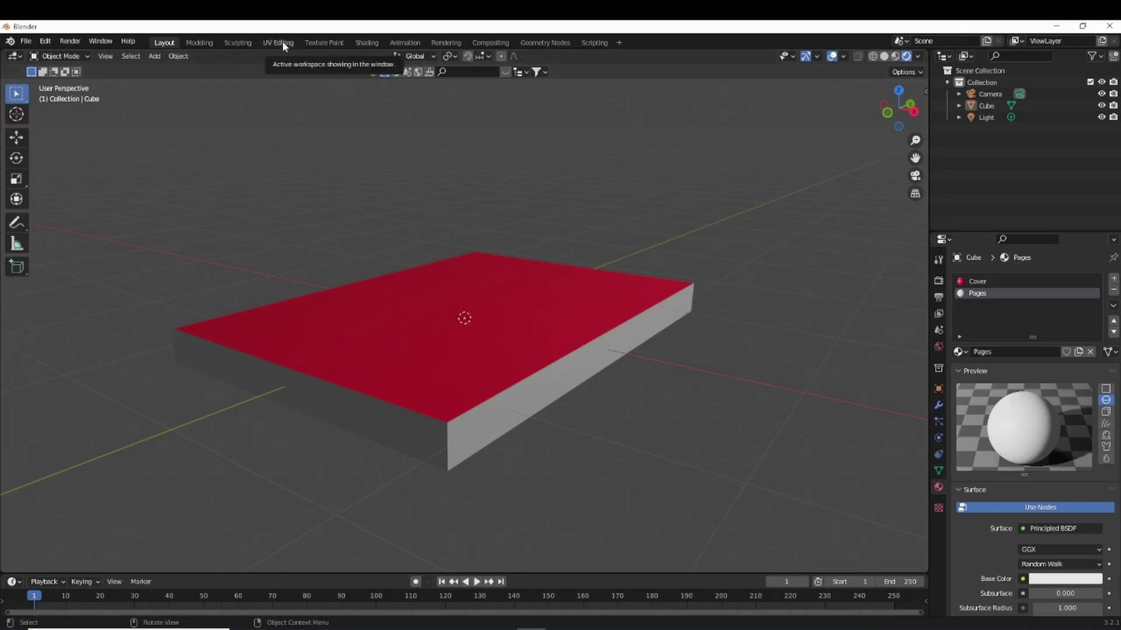
Switch to the Shading workspace and bring up the Cover material's nodes
{"action": "left_click", "coordinate": [365, 42]}
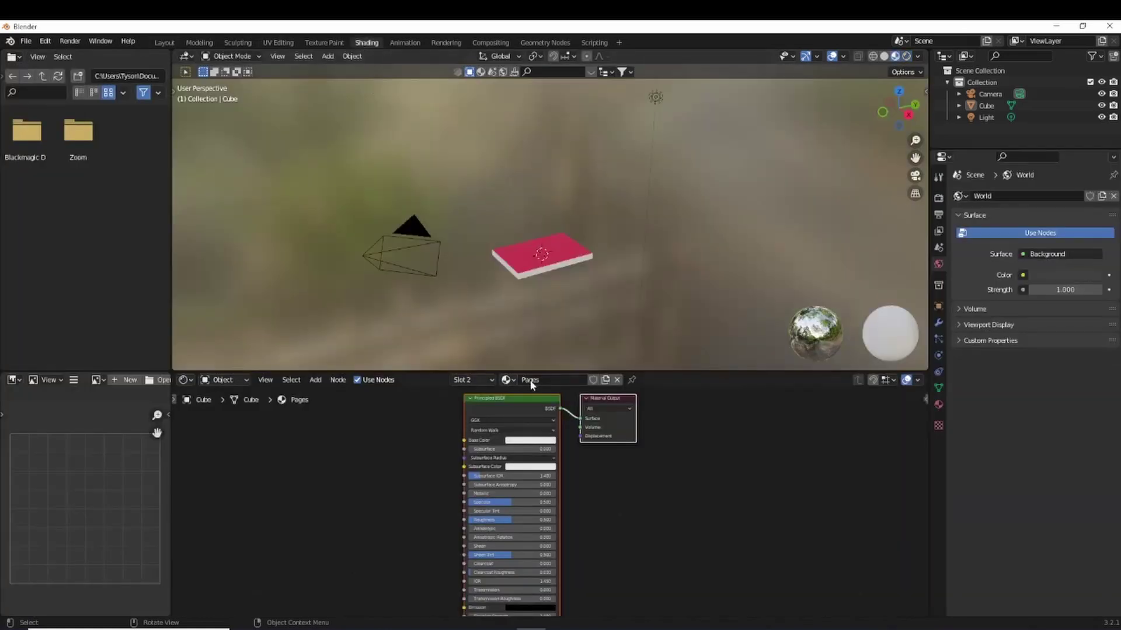
{"action": "left_click", "coordinate": [939, 404]}
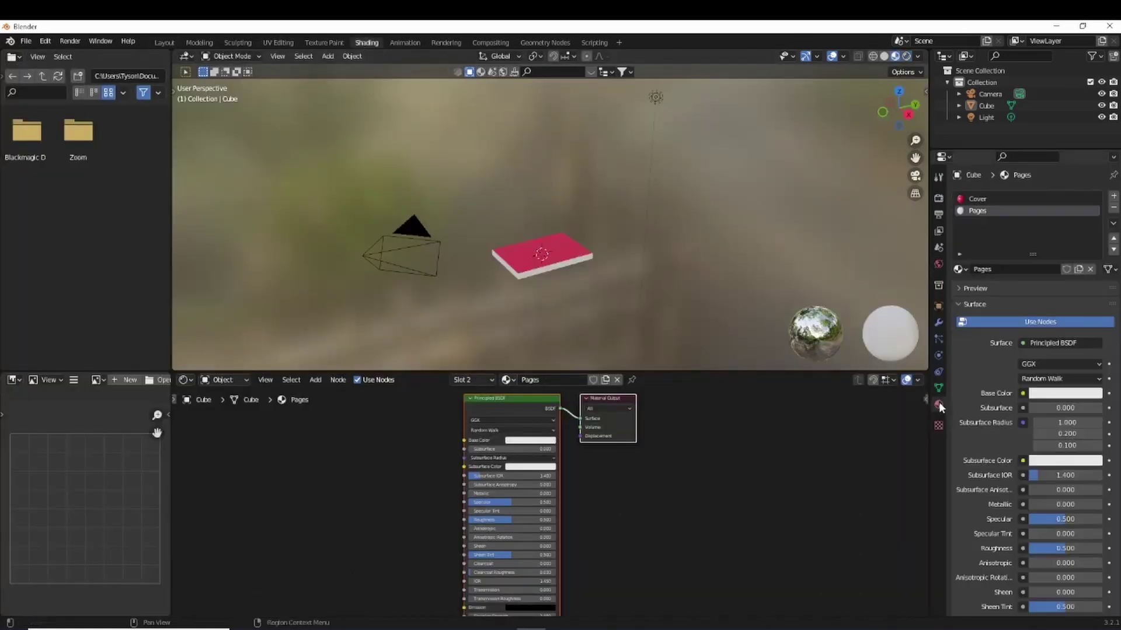
{"action": "left_click", "coordinate": [979, 200]}
{"action": "left_click", "coordinate": [979, 211]}
{"action": "left_click", "coordinate": [981, 200]}
{"action": "left_click", "coordinate": [982, 210]}
{"action": "left_click", "coordinate": [982, 199]}
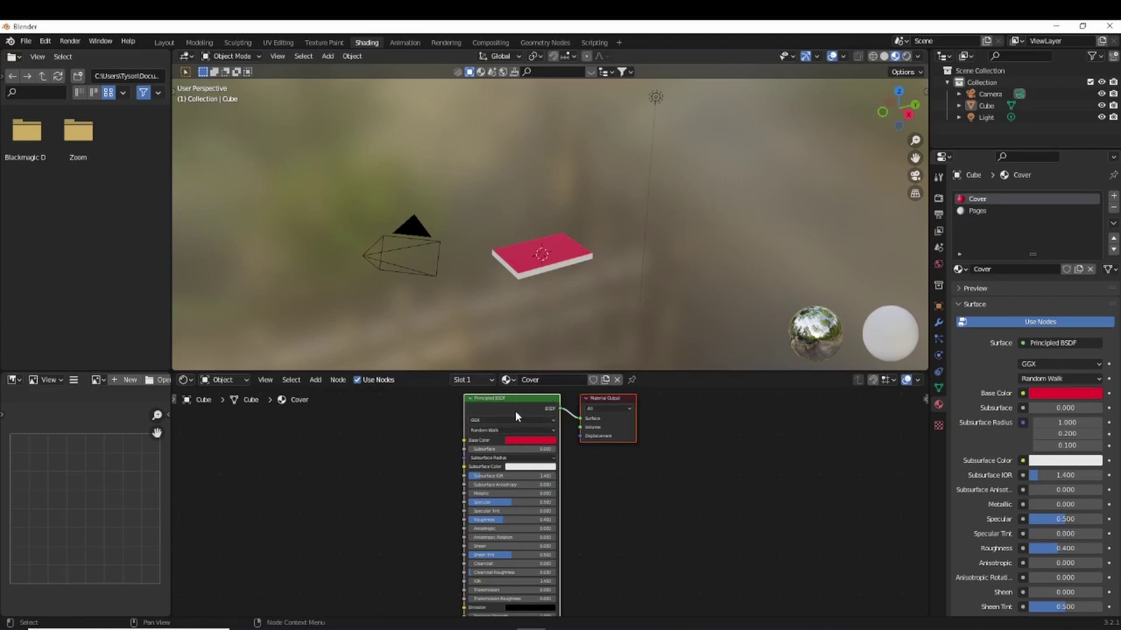
Add an Image Texture node to the Cover material, to the left of the Principled BSDF node
{"action": "scroll", "coordinate": [486, 430], "scroll_direction": "up", "scroll_amount": 2}
{"action": "middle_click_drag", "start_coordinate": [480, 426], "coordinate": [534, 476]}
{"action": "key", "text": "shift+a"}
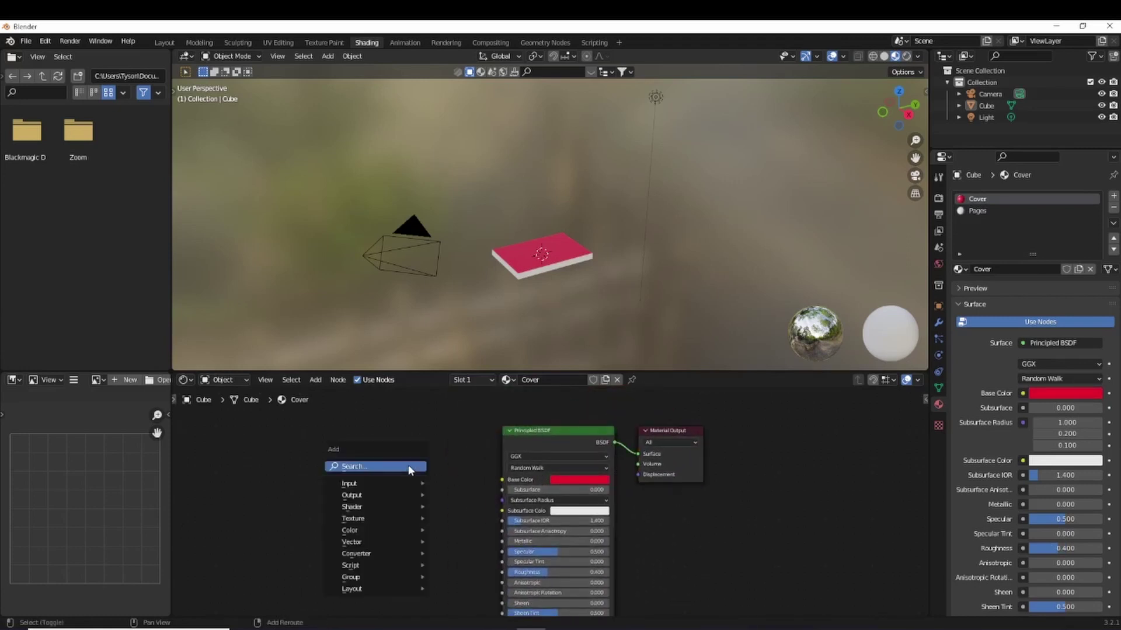
{"action": "left_click", "coordinate": [408, 465]}
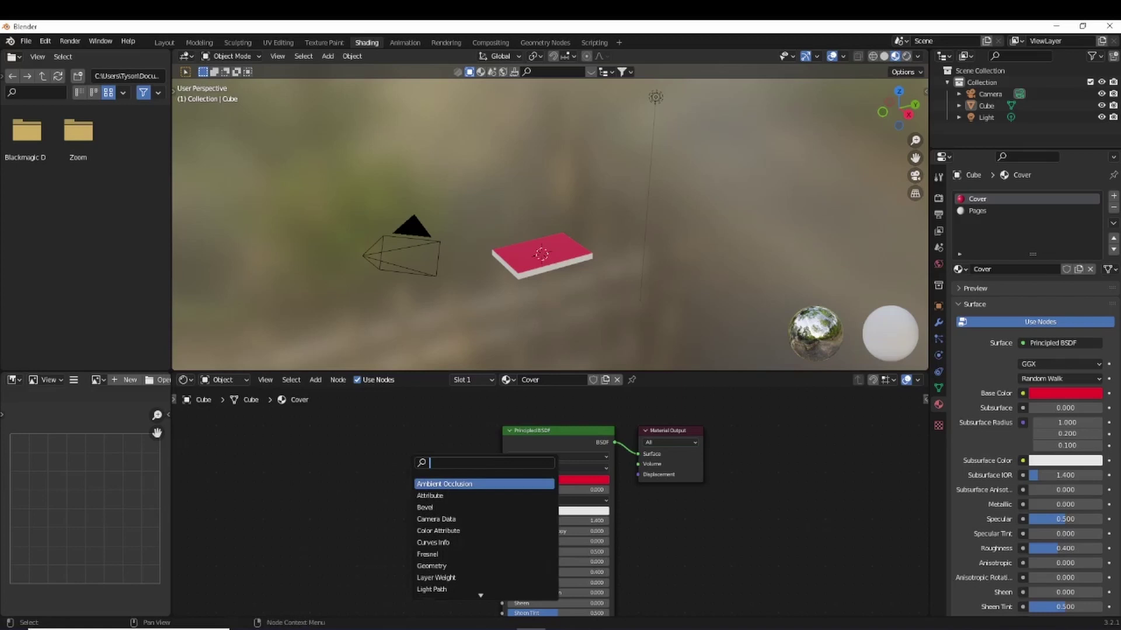
{"action": "type", "text": "Image"}
{"action": "key", "text": "Return"}
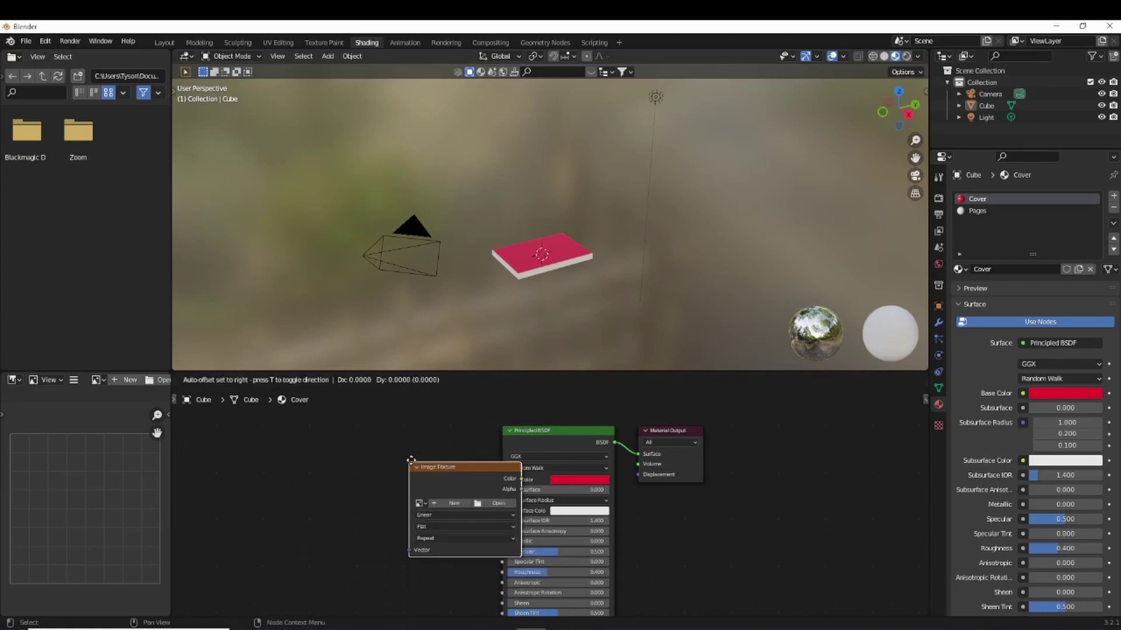
{"action": "left_click", "coordinate": [303, 434]}
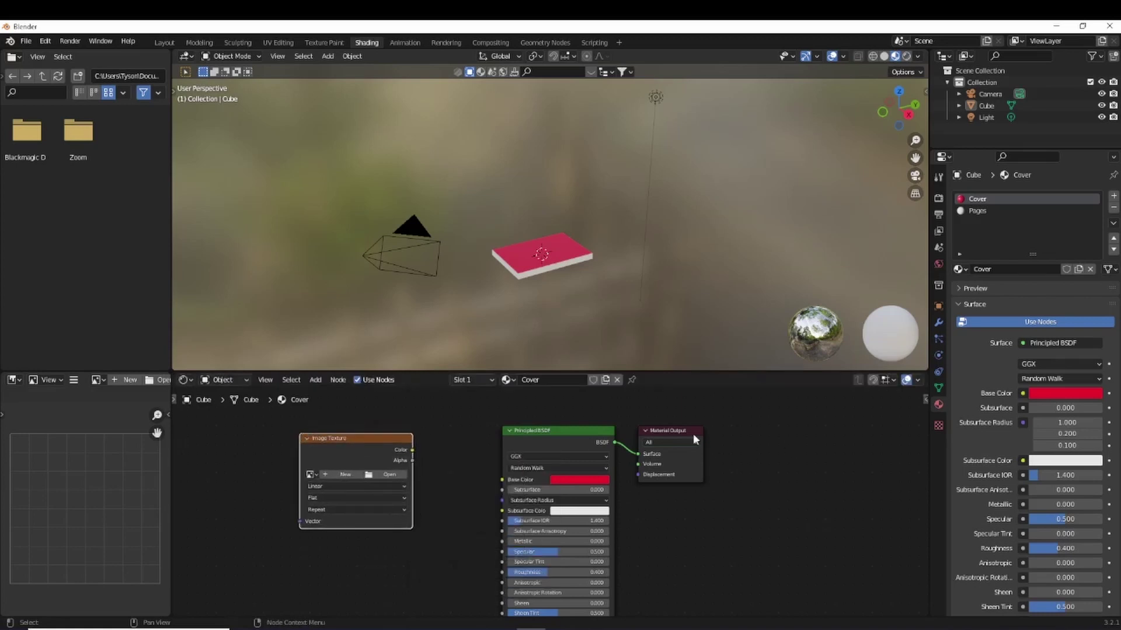
Move the Material Output farther right and insert a Mix Shader node on its link from the Principled BSDF
{"action": "left_click_drag", "start_coordinate": [694, 435], "coordinate": [838, 436]}
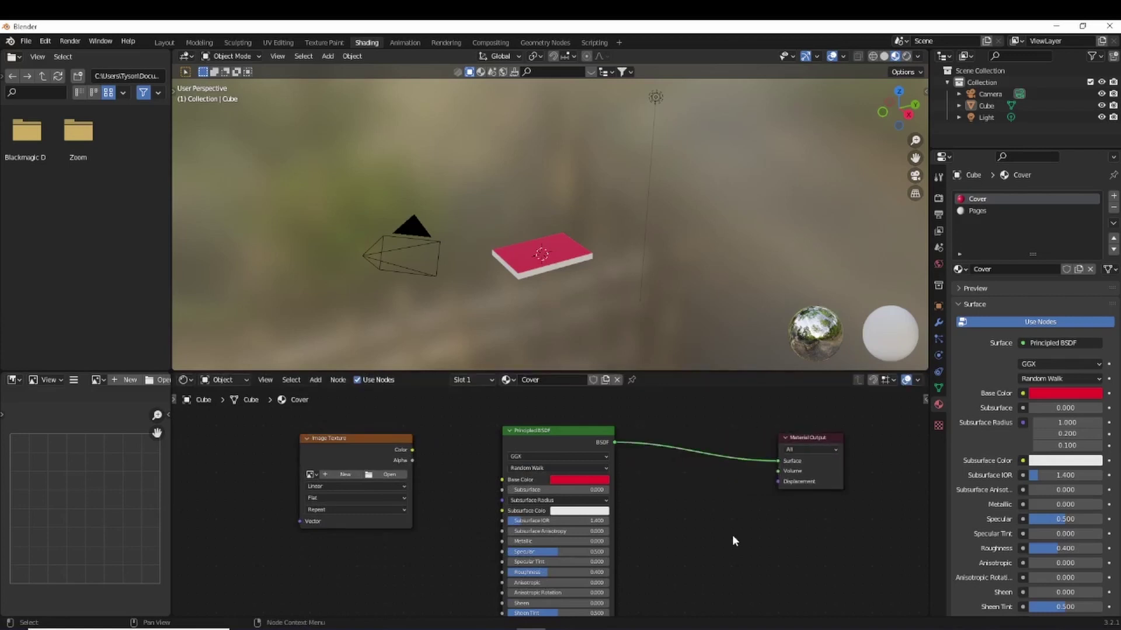
{"action": "key", "text": "shift+a"}
{"action": "left_click", "coordinate": [716, 491]}
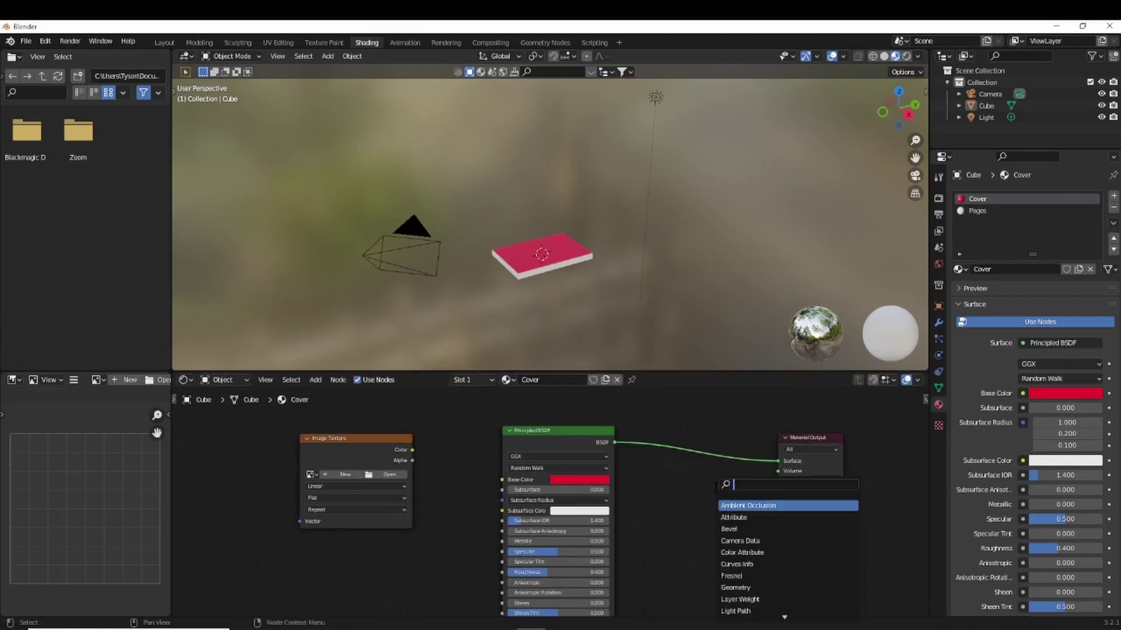
{"action": "type", "text": "mix"}
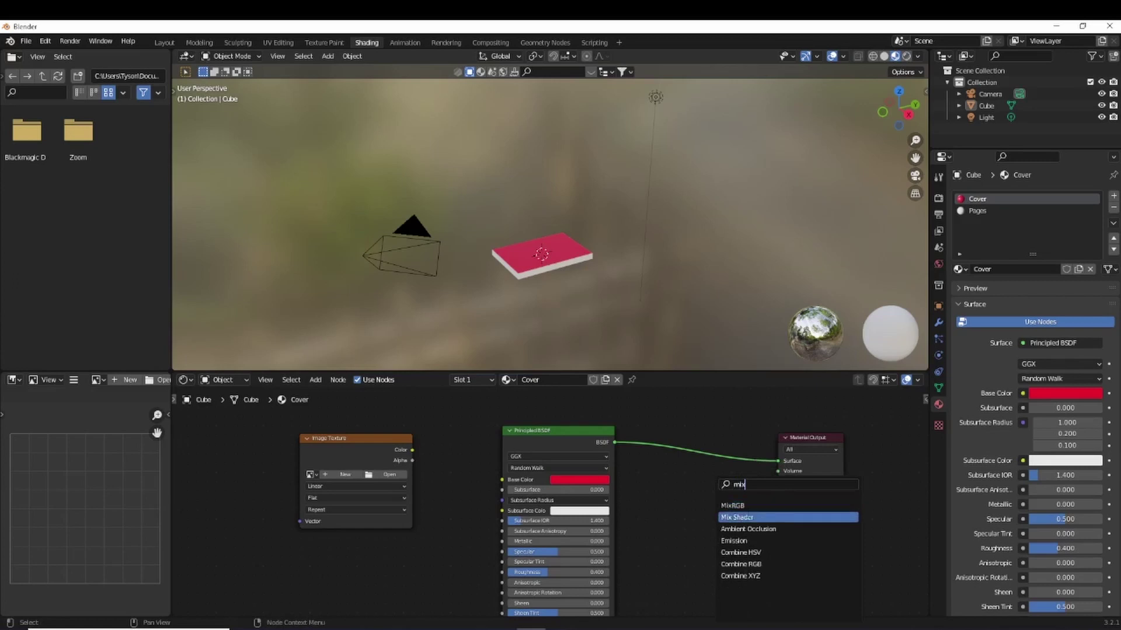
{"action": "left_click", "coordinate": [737, 517]}
{"action": "left_click", "coordinate": [709, 467]}
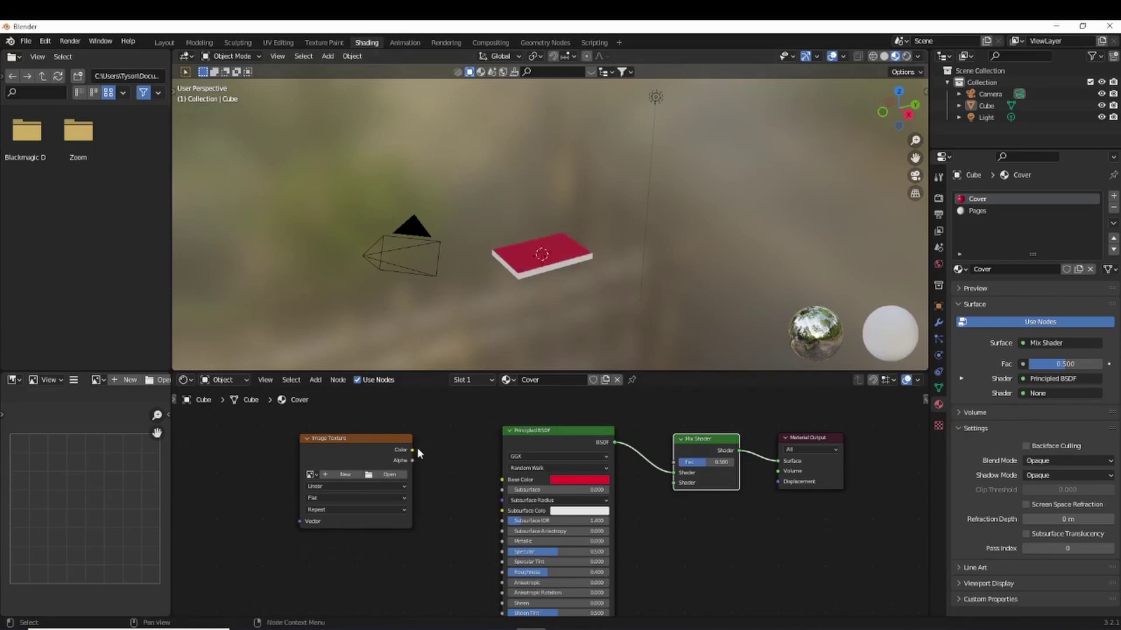
Connect the Image Texture's Color to the Mix Shader's second Shader input and its Alpha to Fac, and load Flat.png into the texture
{"action": "left_click_drag", "start_coordinate": [410, 450], "coordinate": [676, 482]}
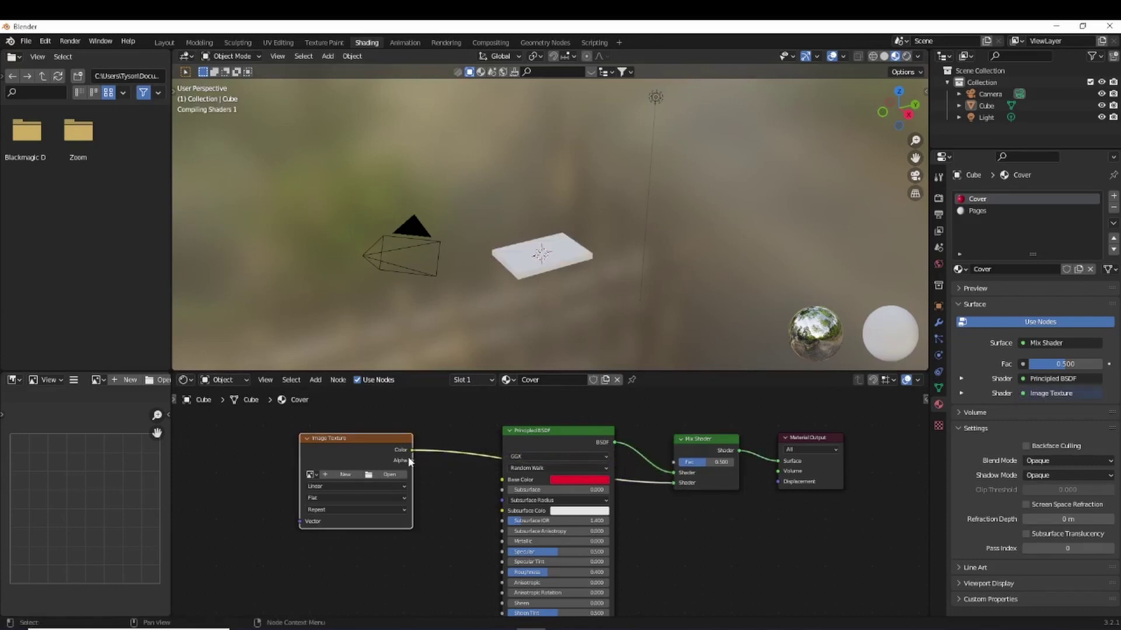
{"action": "left_click_drag", "start_coordinate": [412, 460], "coordinate": [671, 463]}
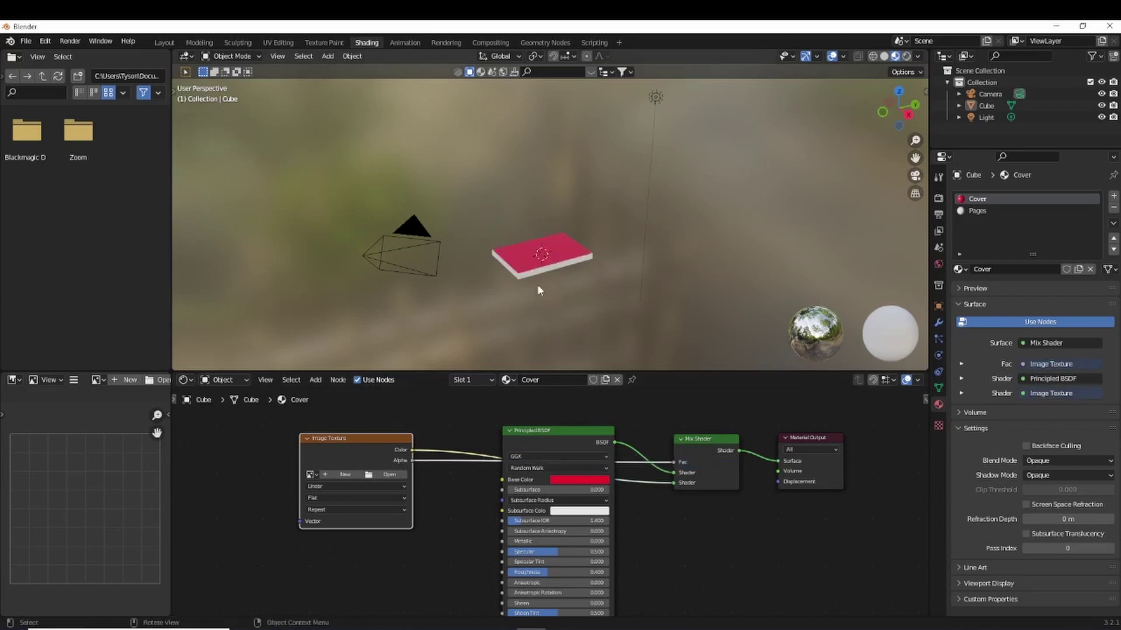
{"action": "left_click", "coordinate": [390, 475]}
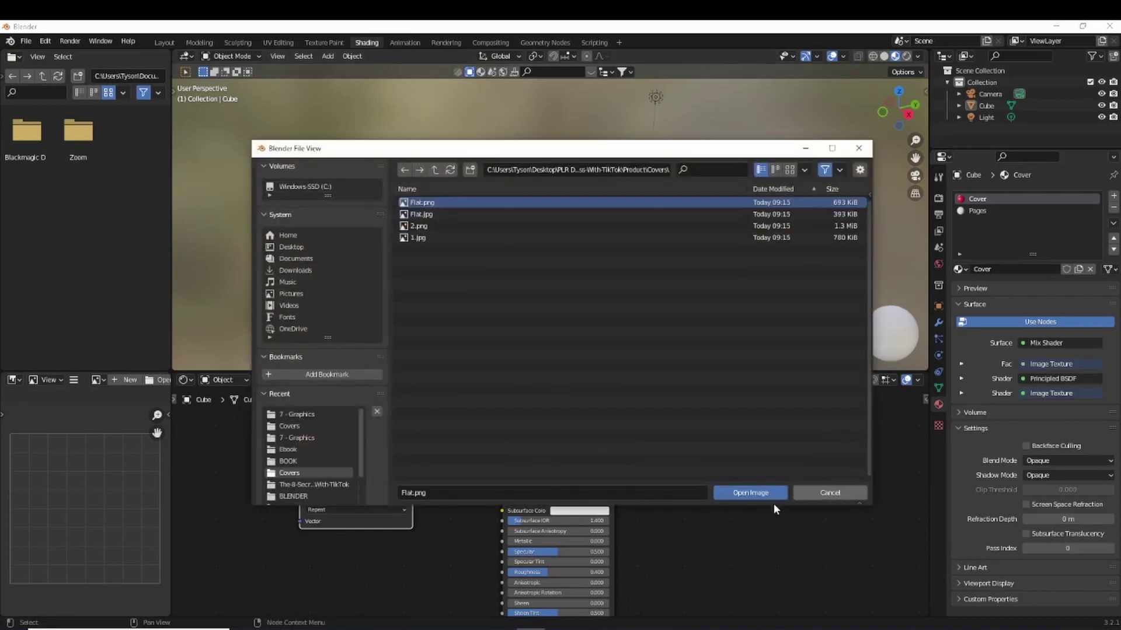
{"action": "left_click", "coordinate": [771, 493]}
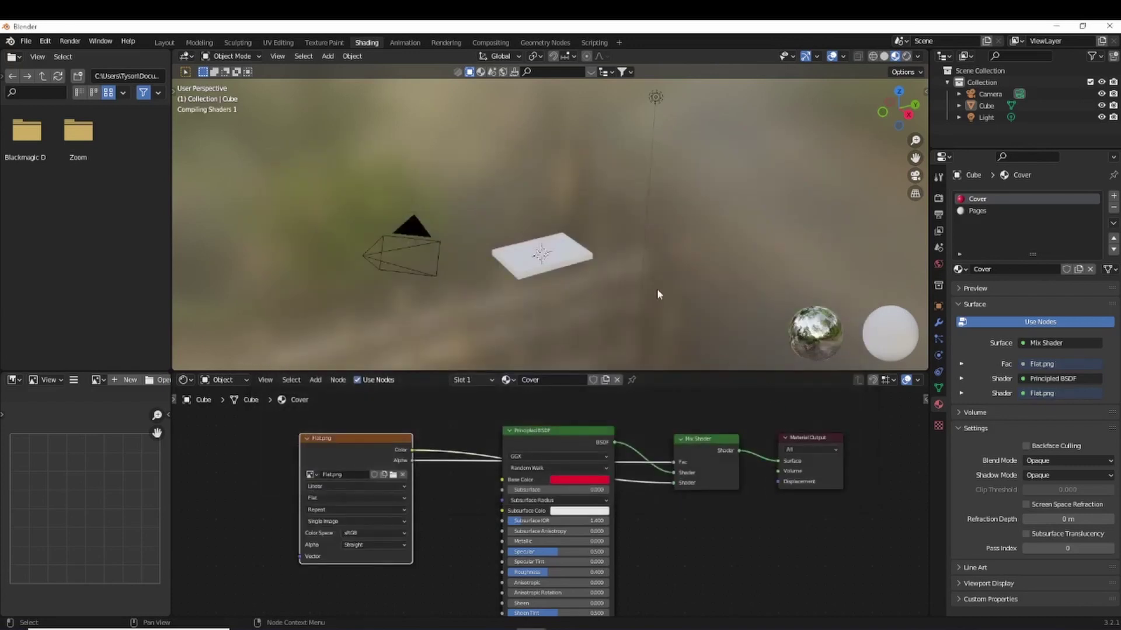
{"action": "middle_click_drag", "start_coordinate": [605, 323], "coordinate": [698, 298]}
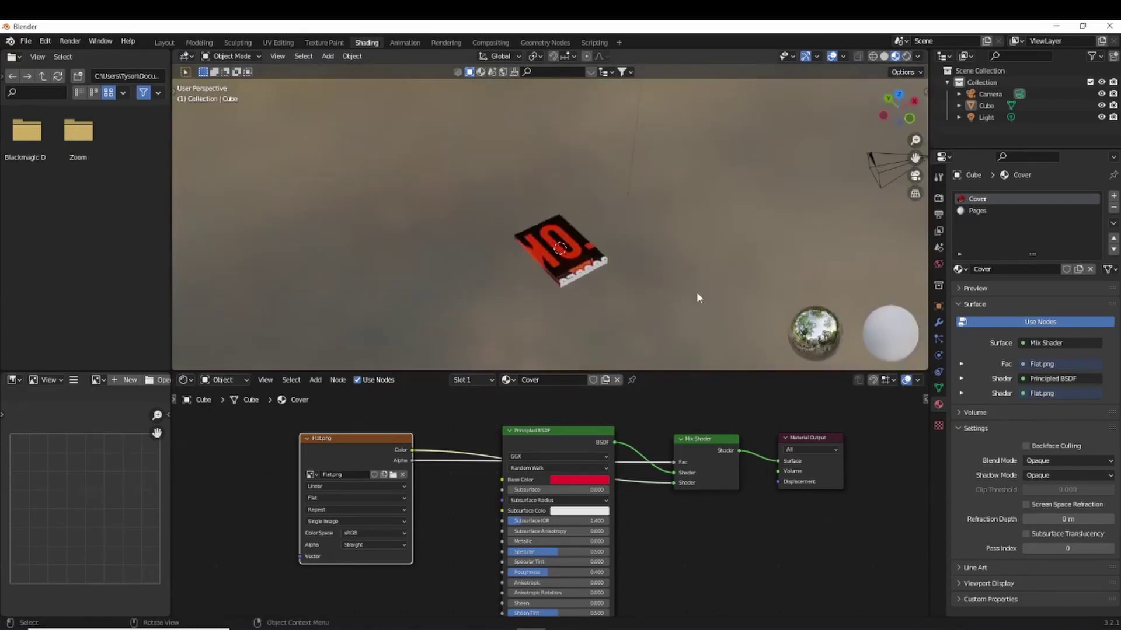
{"action": "scroll", "coordinate": [624, 263], "scroll_direction": "up", "scroll_amount": 5}
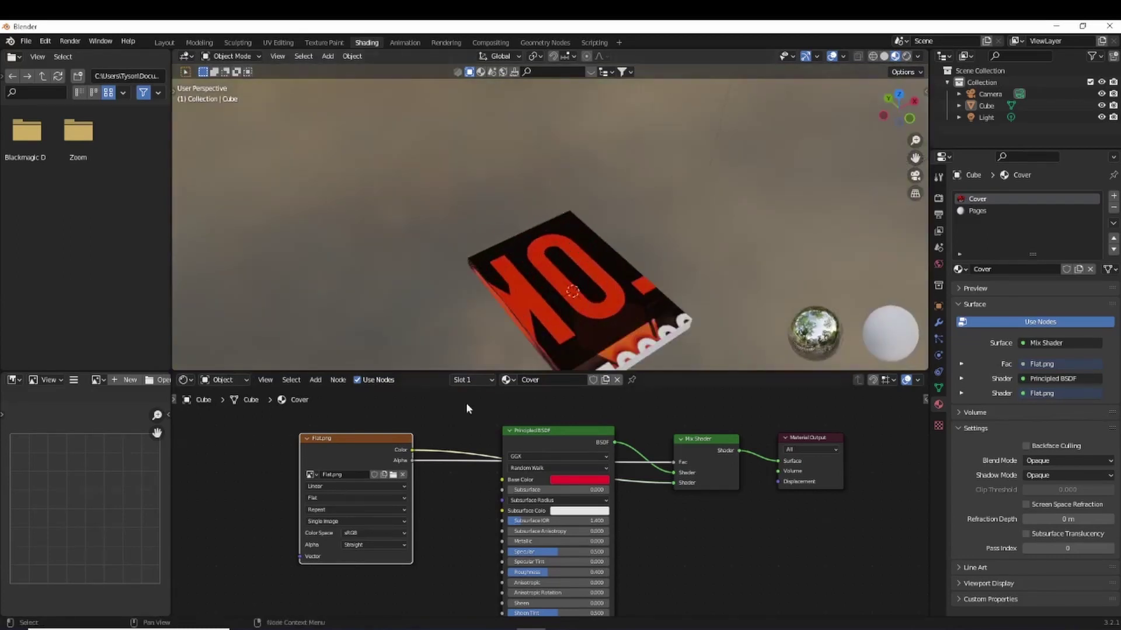
Set the extension mode of the Cover material's Flat.png texture to Clip
{"action": "left_click", "coordinate": [386, 511]}
{"action": "left_click", "coordinate": [374, 547]}
{"action": "left_click", "coordinate": [458, 513]}
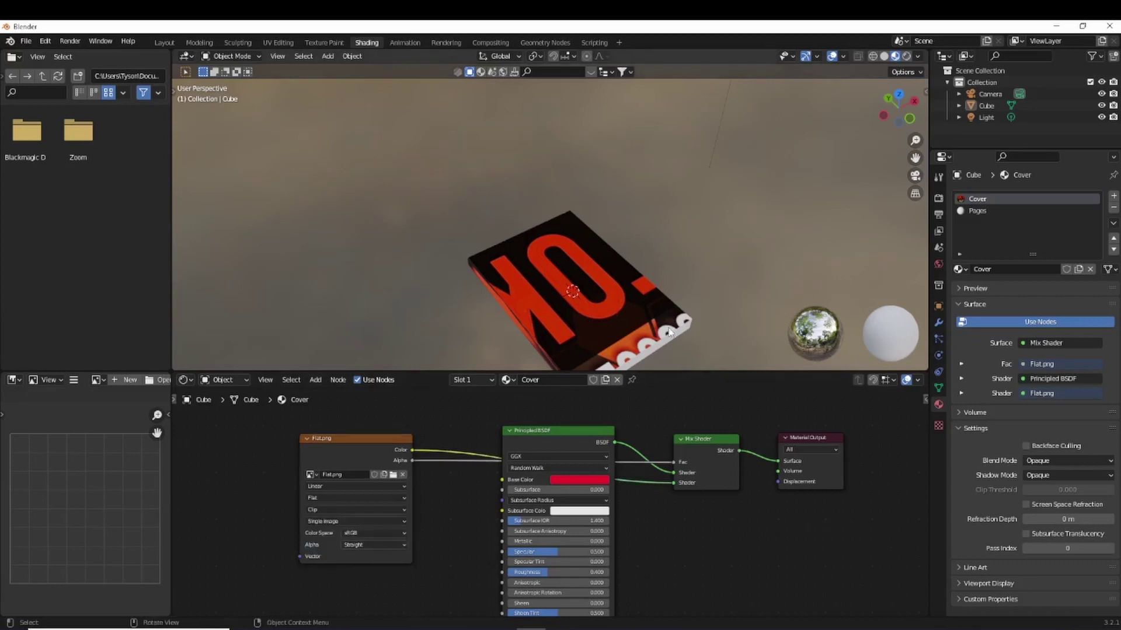
{"action": "middle_click_drag", "start_coordinate": [672, 332], "coordinate": [579, 285]}
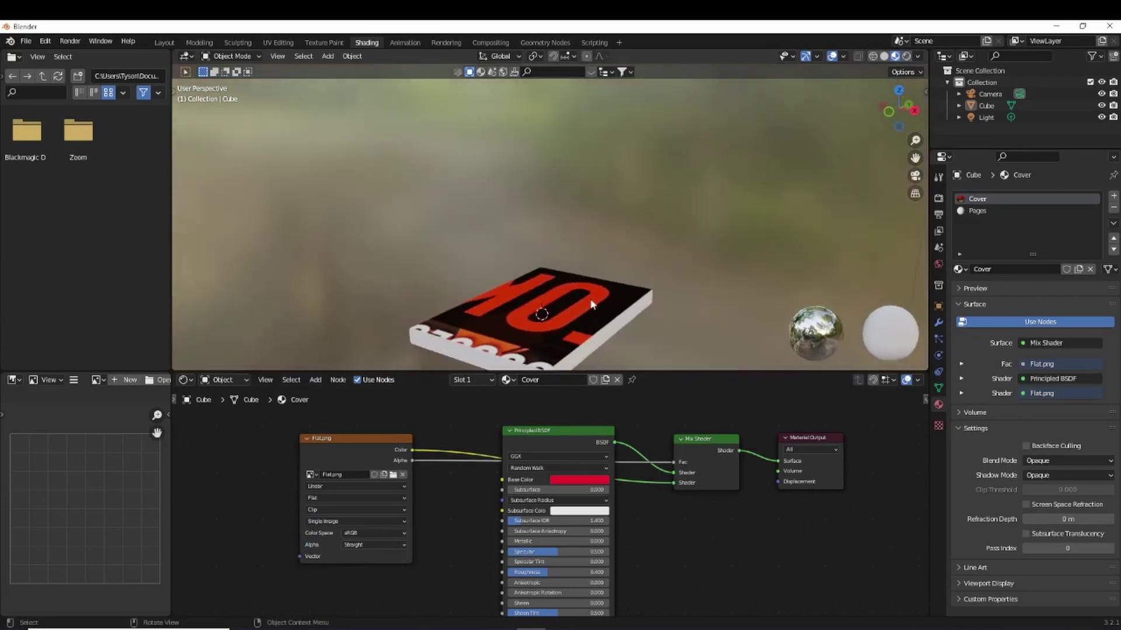
Add an Image Texture node to the Pages material and connect its Color to the Principled BSDF's Base Color
{"action": "left_click", "coordinate": [977, 211]}
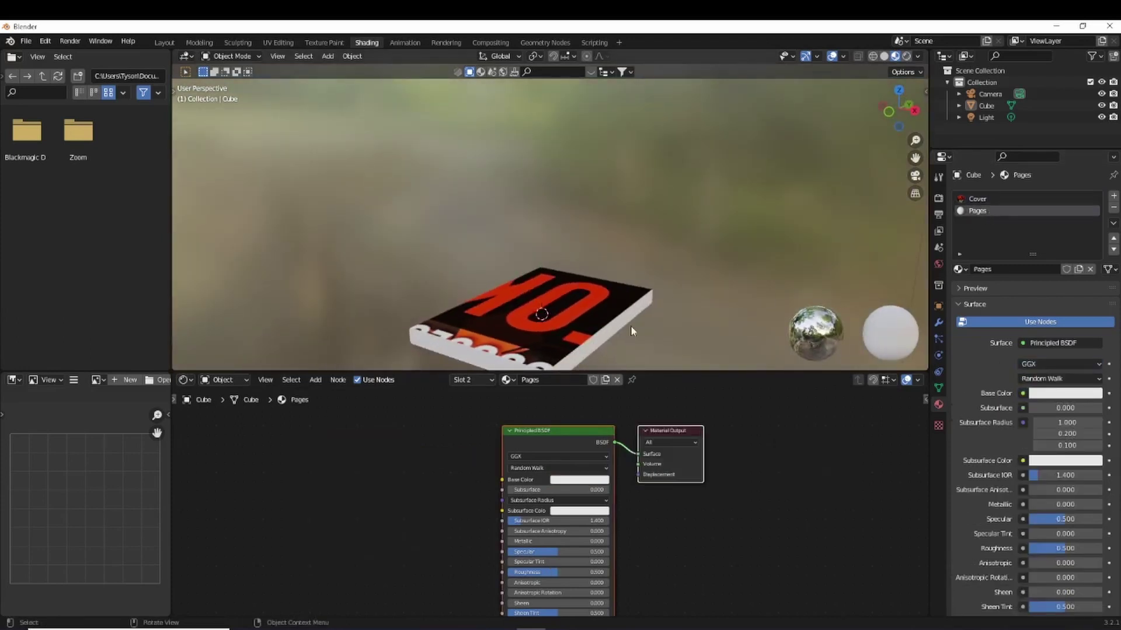
{"action": "key", "text": "shift+a"}
{"action": "left_click", "coordinate": [298, 474]}
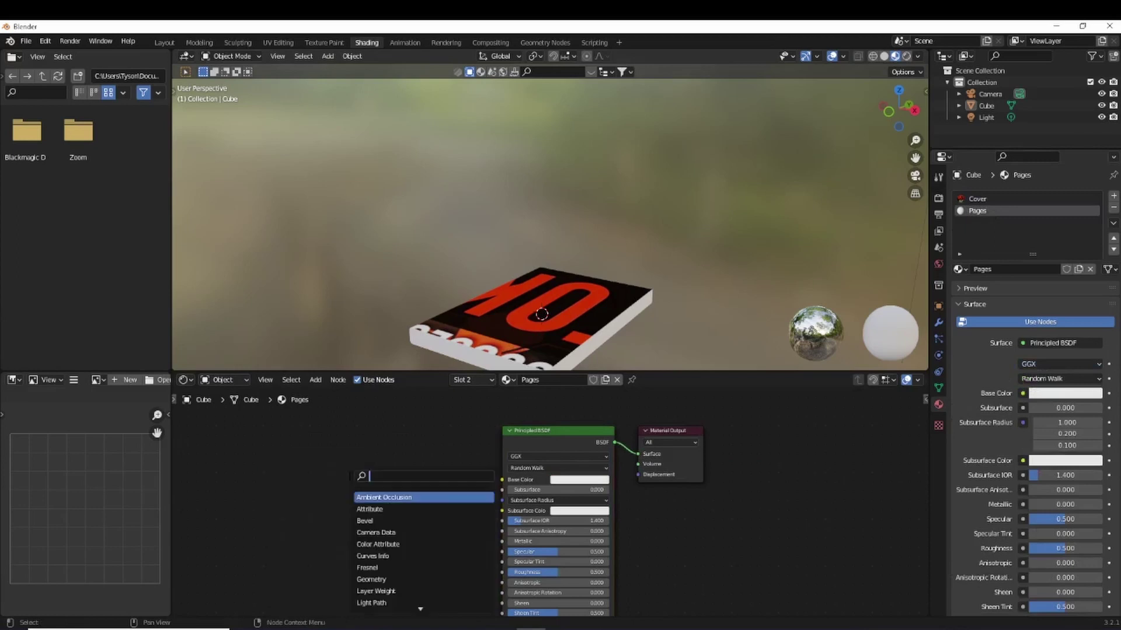
{"action": "type", "text": "image"}
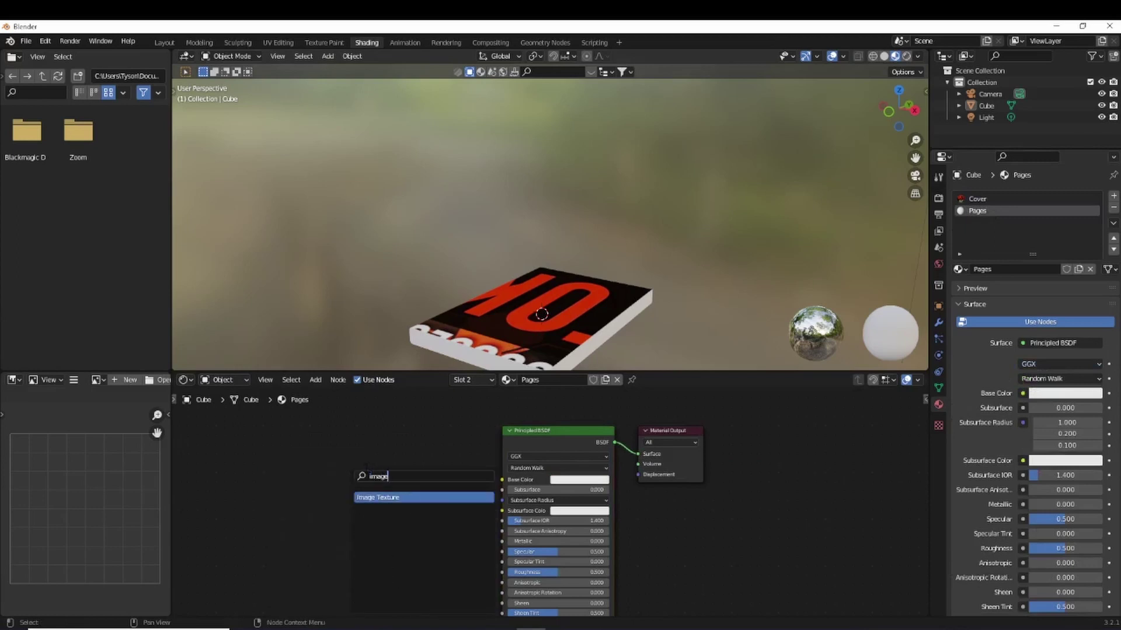
{"action": "left_click", "coordinate": [379, 496]}
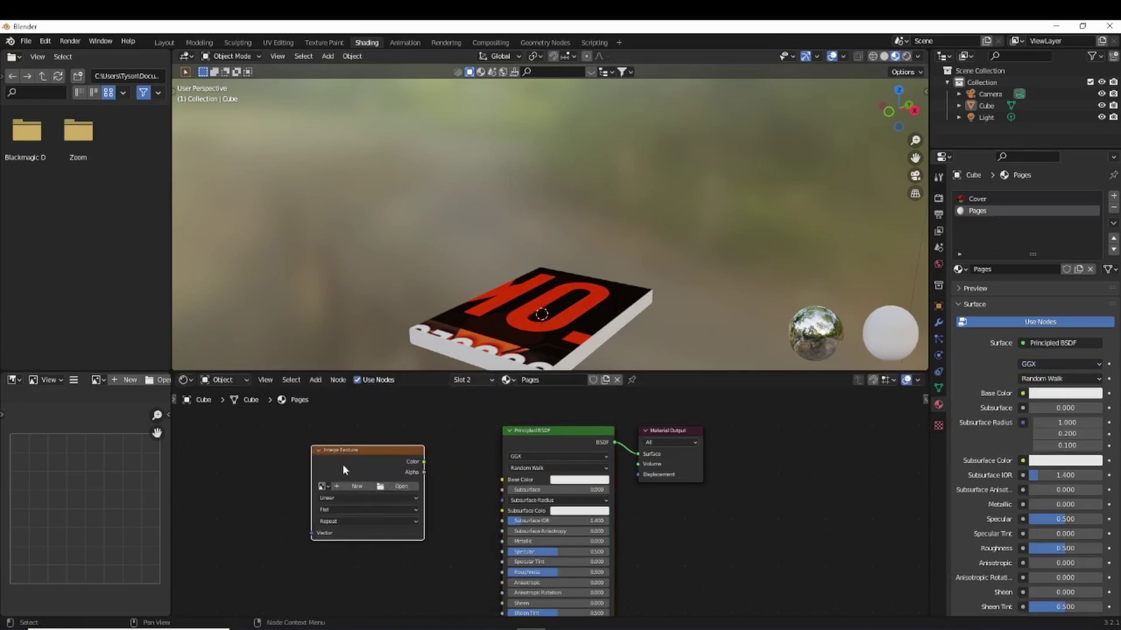
{"action": "left_click_drag", "start_coordinate": [425, 462], "coordinate": [502, 479]}
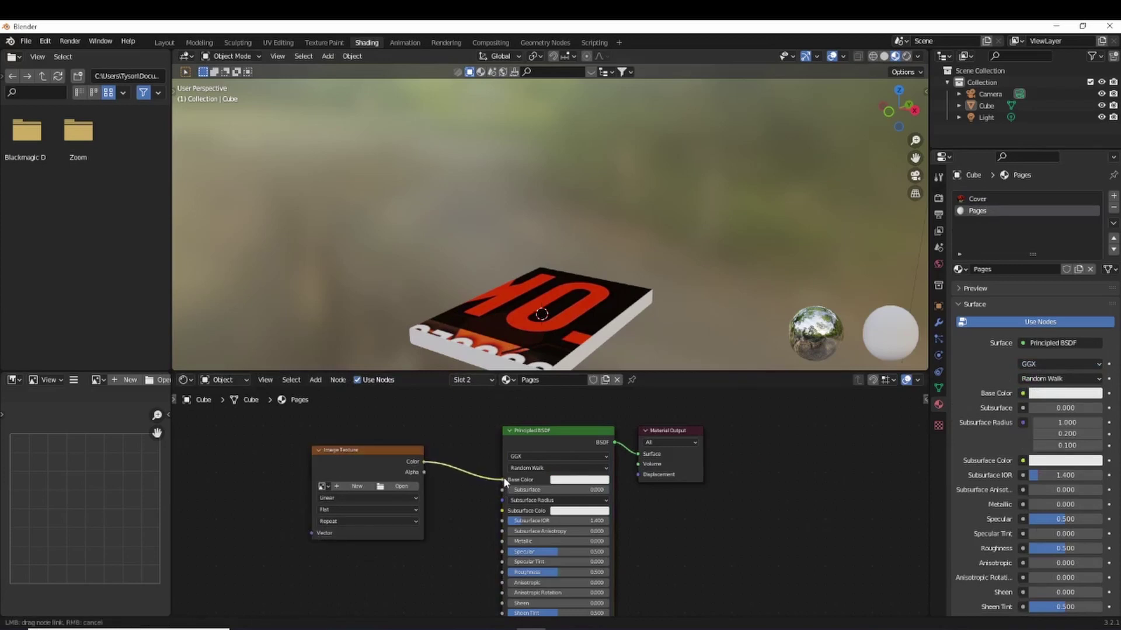
Load texture-pages-book-close-up-light-83143470.jpg from the BLENDER\BOOK folder into the Pages texture and inspect the book's page sides
{"action": "left_click", "coordinate": [401, 497]}
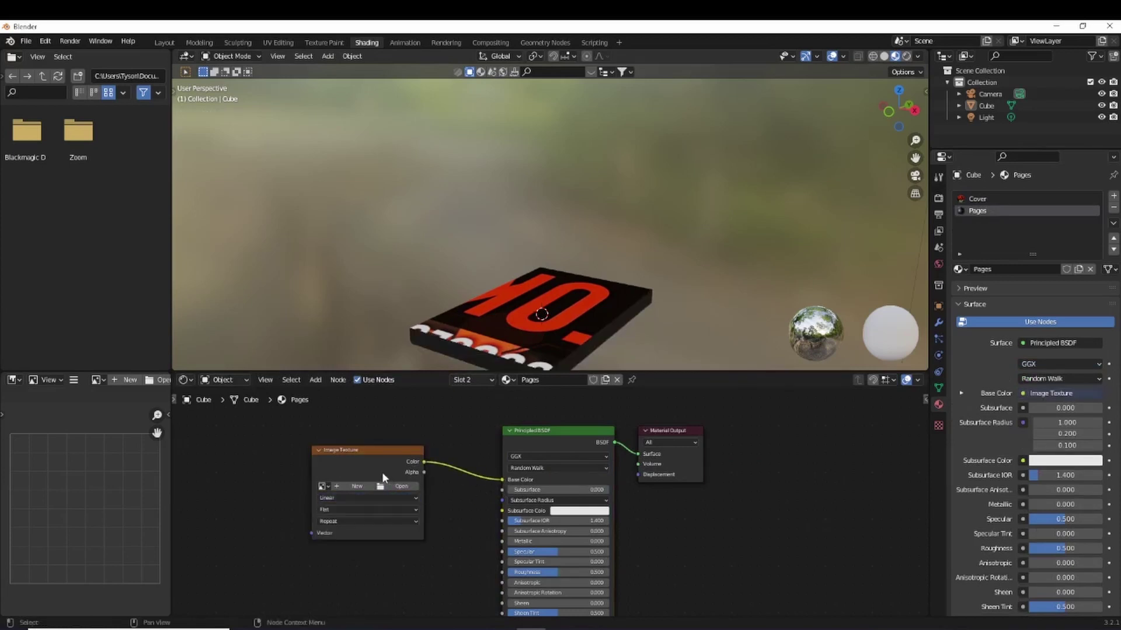
{"action": "left_click", "coordinate": [400, 487]}
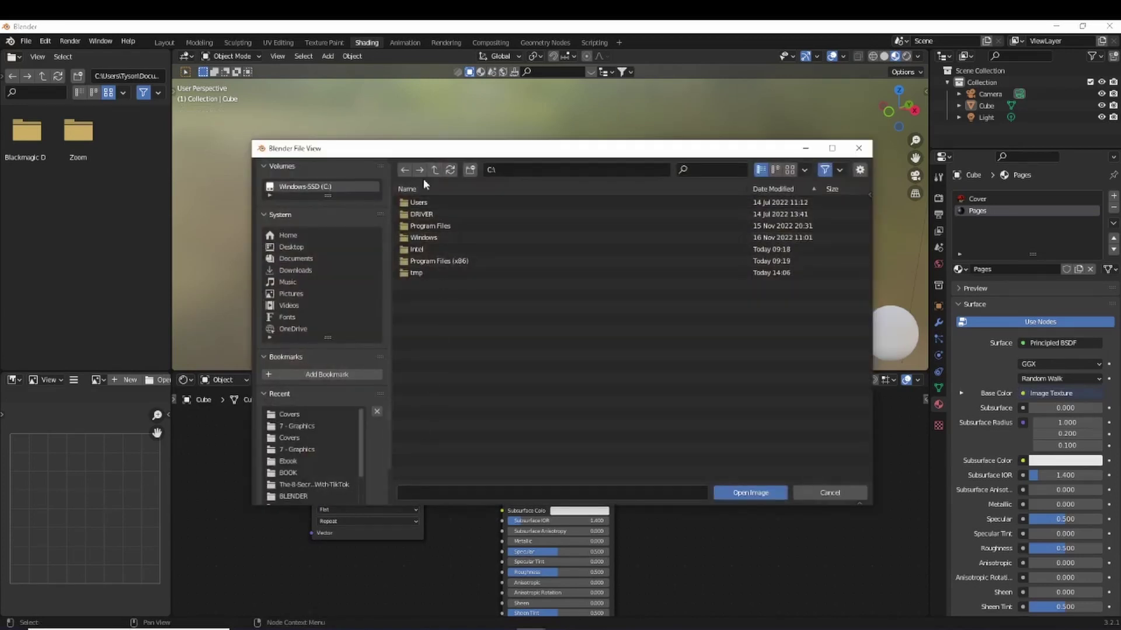
{"action": "left_click", "coordinate": [296, 495]}
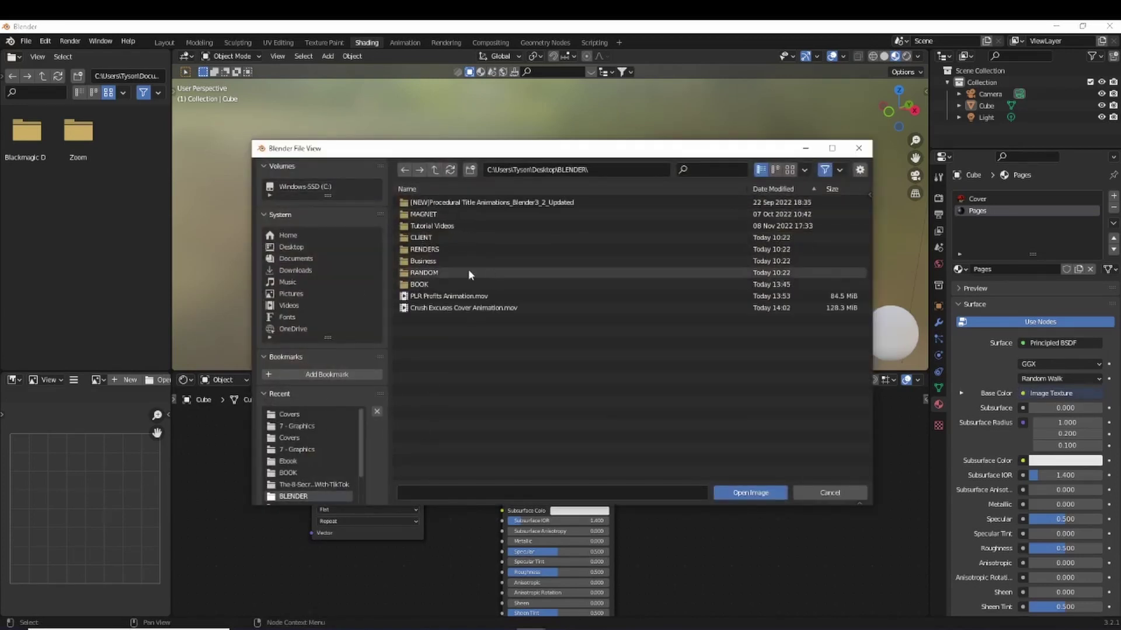
{"action": "double_click", "coordinate": [450, 284]}
{"action": "left_click", "coordinate": [479, 202]}
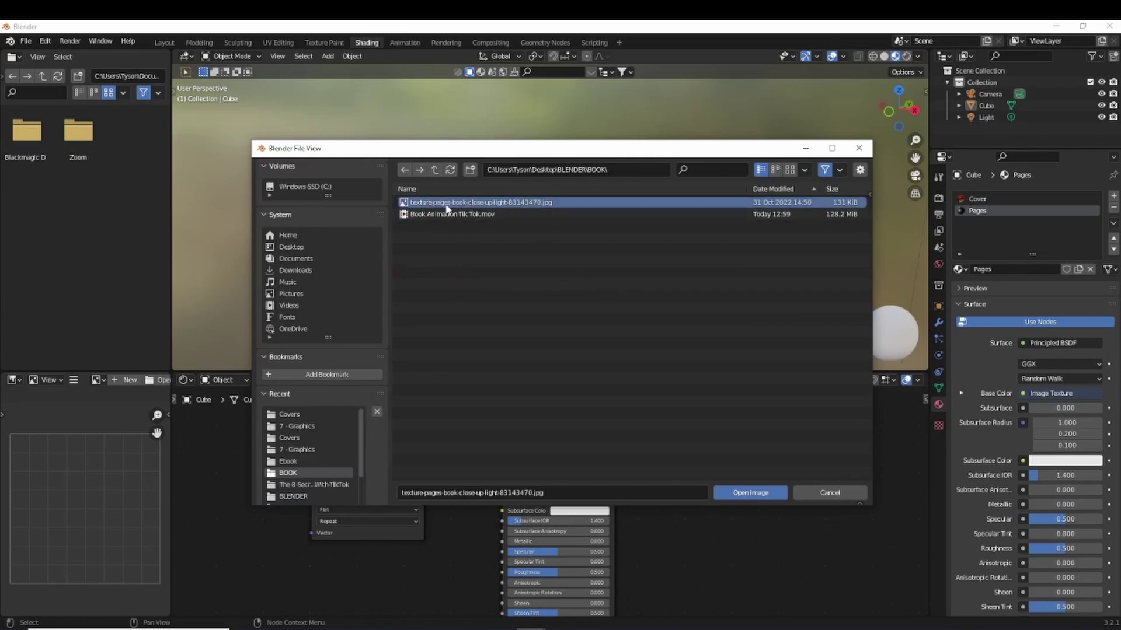
{"action": "left_click", "coordinate": [750, 493]}
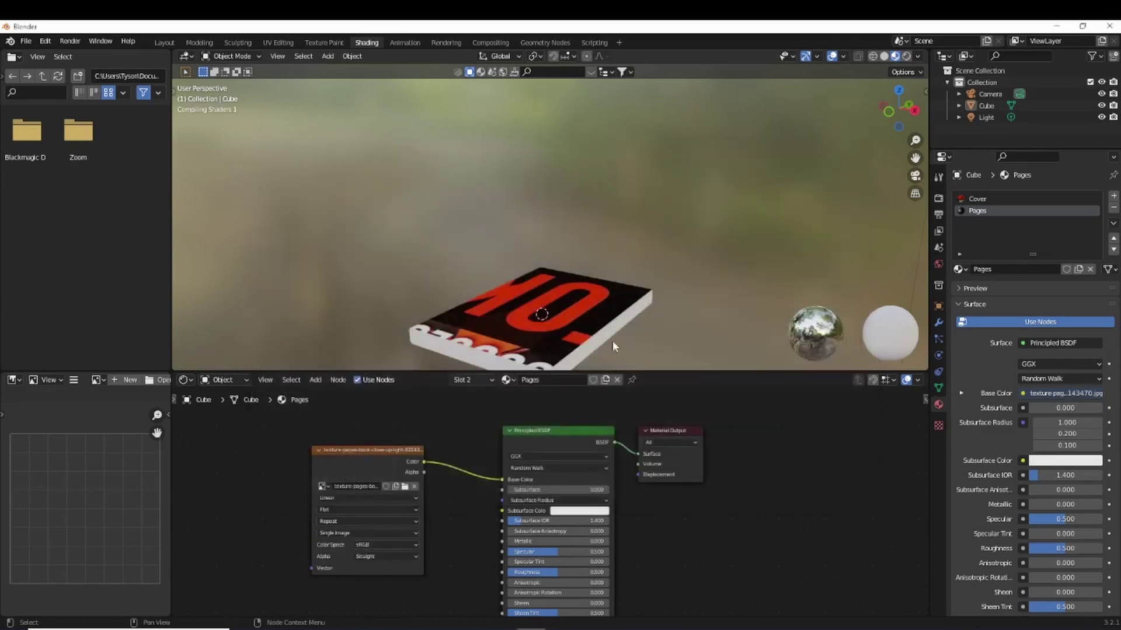
{"action": "scroll", "coordinate": [625, 331], "scroll_direction": "up", "scroll_amount": 3}
{"action": "key", "text": "a"}
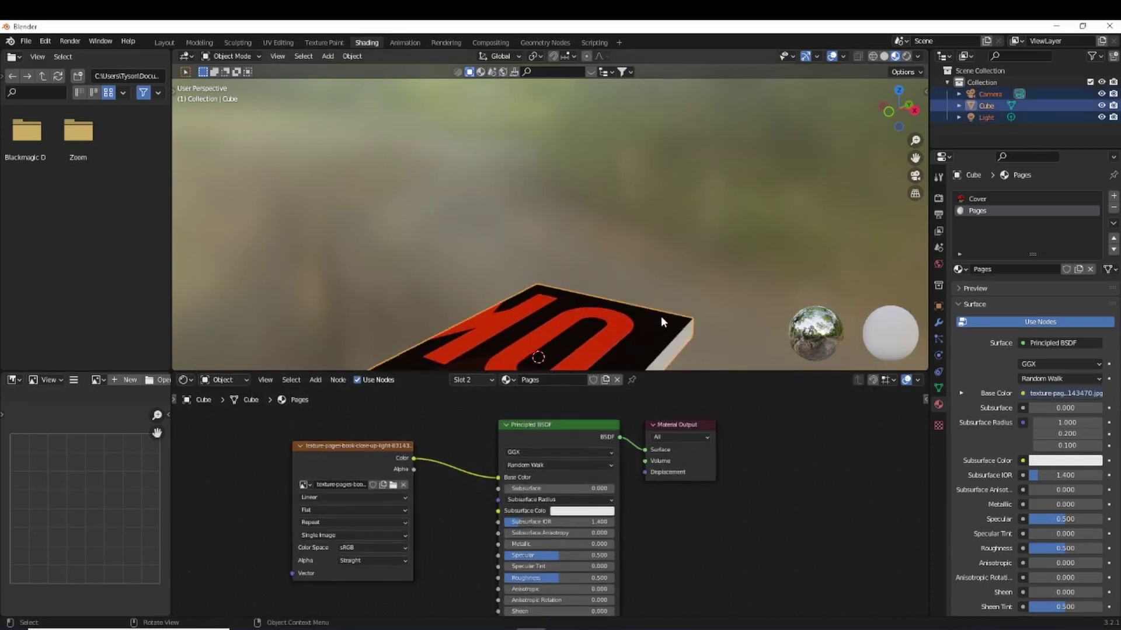
{"action": "middle_click_drag", "start_coordinate": [663, 295], "coordinate": [650, 200]}
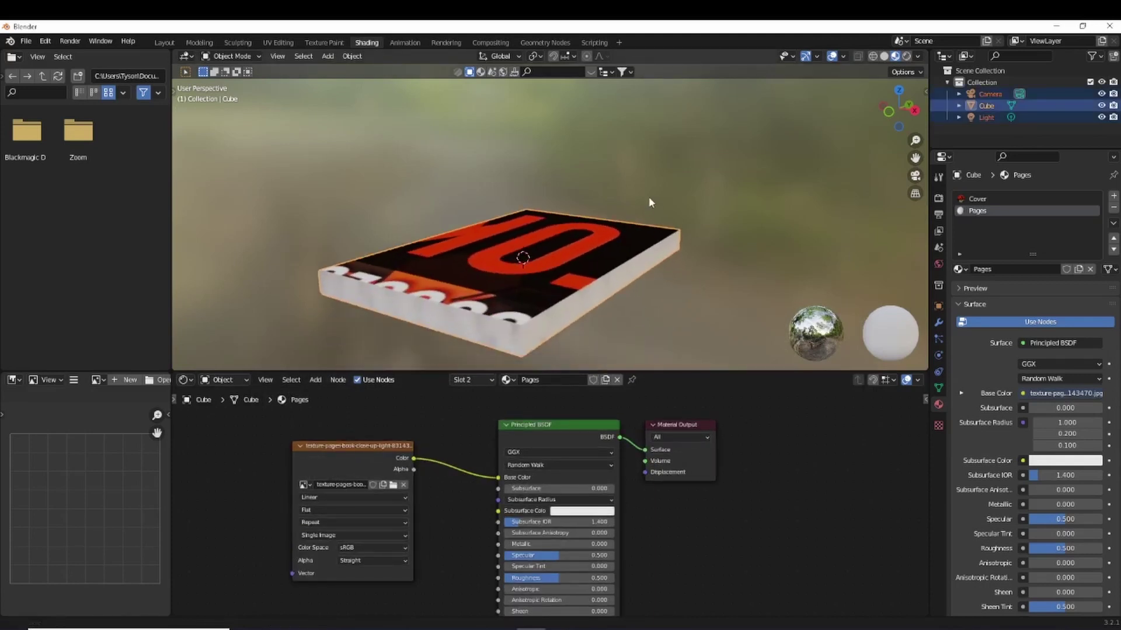
{"action": "middle_click_drag", "start_coordinate": [635, 300], "coordinate": [538, 285]}
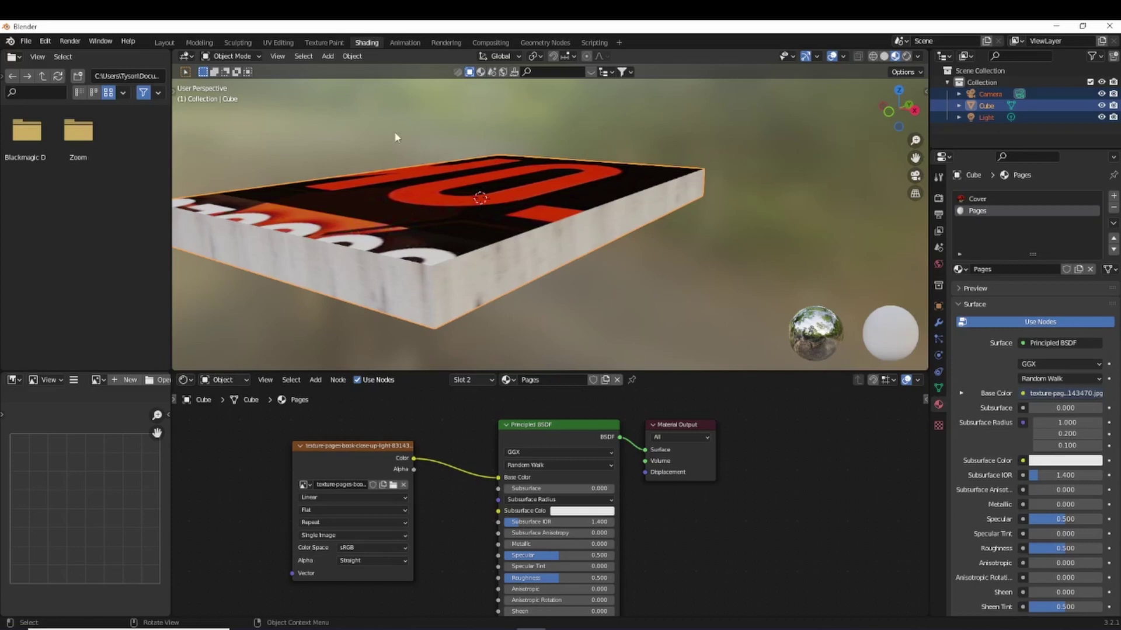
In the UV Editing workspace, scale the page faces' UVs along X until they span nearly the full width of the page texture
{"action": "left_click", "coordinate": [276, 40]}
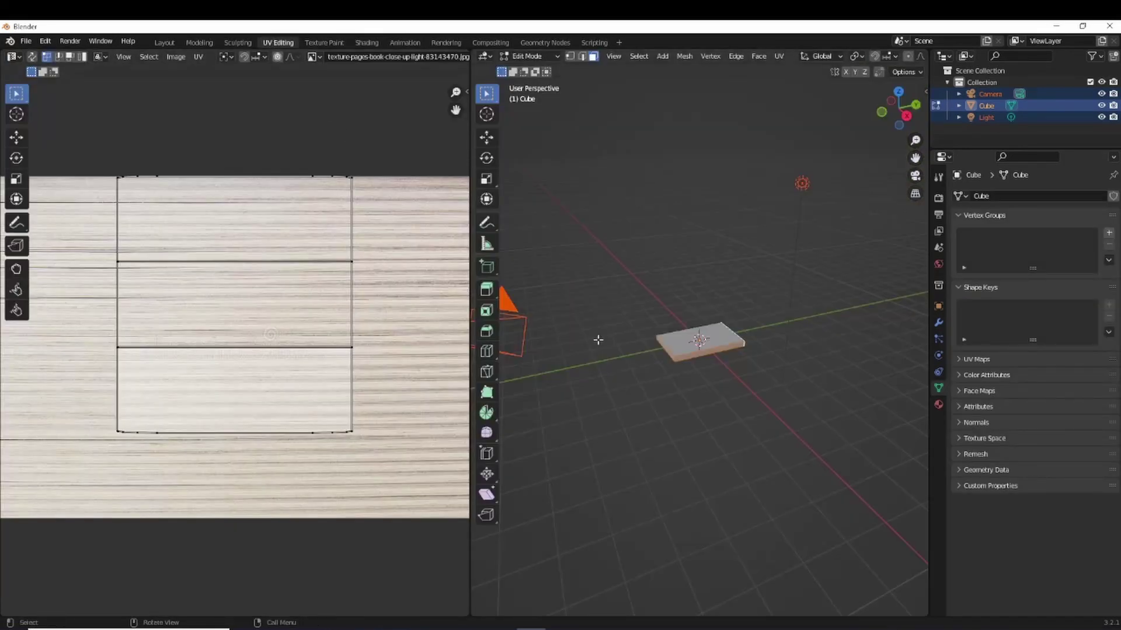
{"action": "scroll", "coordinate": [728, 360], "scroll_direction": "up", "scroll_amount": 4}
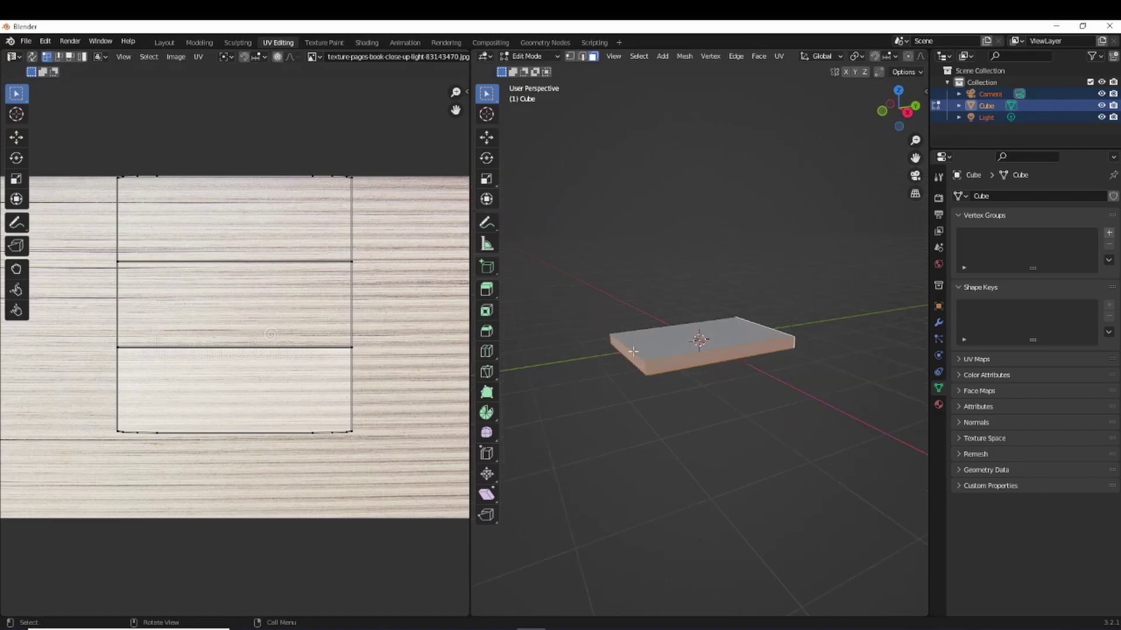
{"action": "middle_click_drag", "start_coordinate": [791, 343], "coordinate": [684, 341]}
{"action": "scroll", "coordinate": [400, 327], "scroll_direction": "down", "scroll_amount": 3}
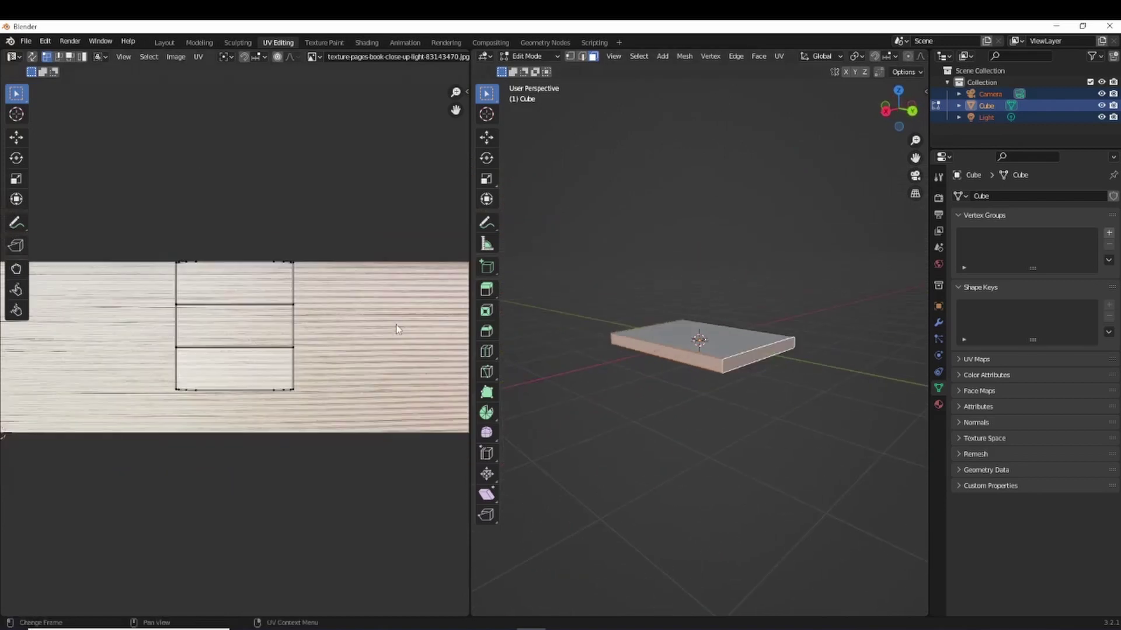
{"action": "scroll", "coordinate": [343, 375], "scroll_direction": "down", "scroll_amount": 1}
{"action": "left_click_drag", "start_coordinate": [310, 396], "coordinate": [161, 264]}
{"action": "key", "text": "s"}
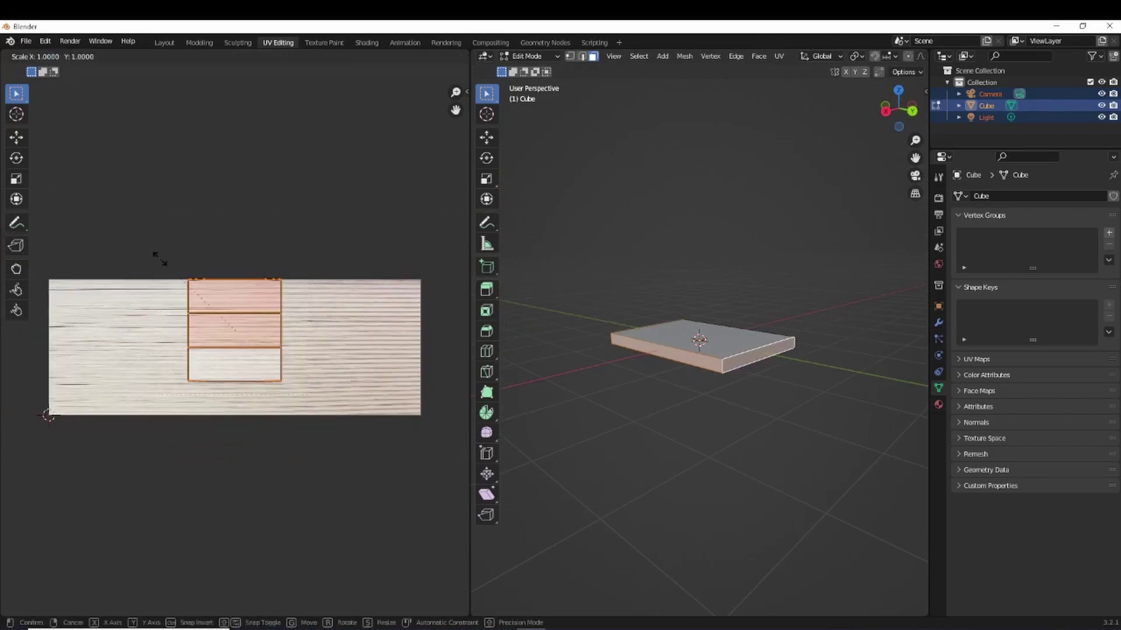
{"action": "key", "text": "x"}
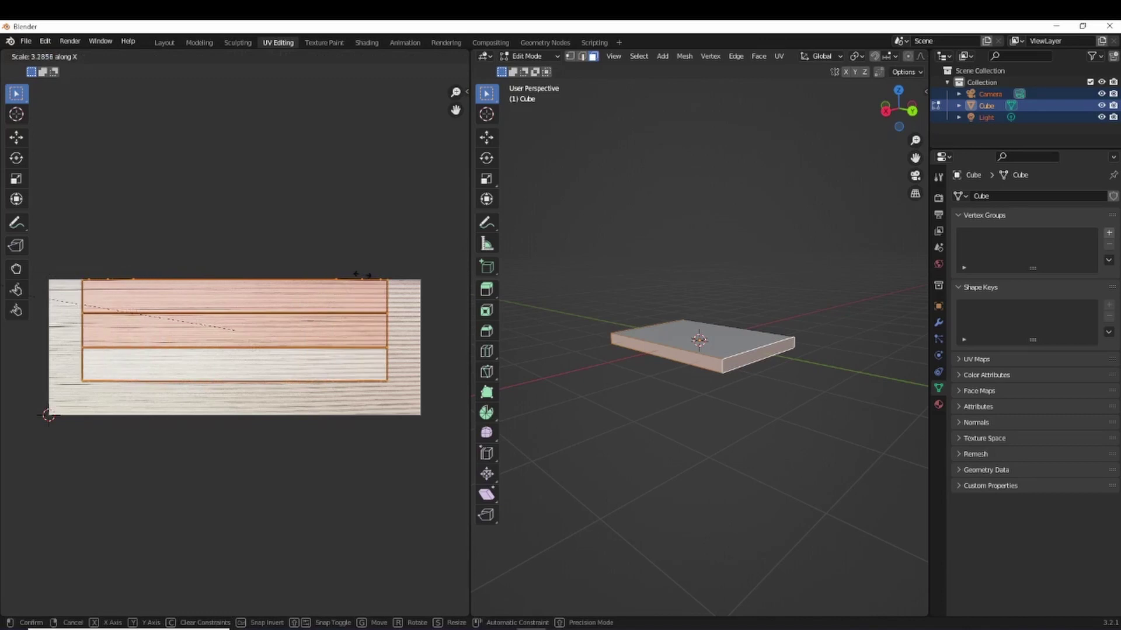
{"action": "left_click", "coordinate": [303, 283]}
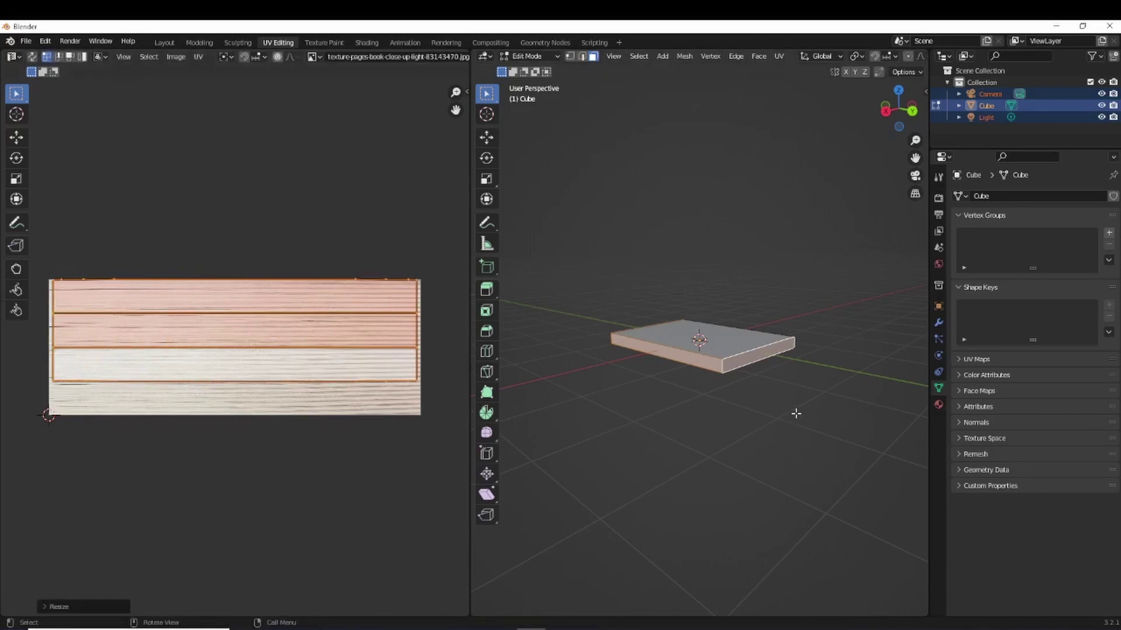
{"action": "left_click", "coordinate": [778, 403]}
{"action": "scroll", "coordinate": [780, 401], "scroll_direction": "up", "scroll_amount": 5}
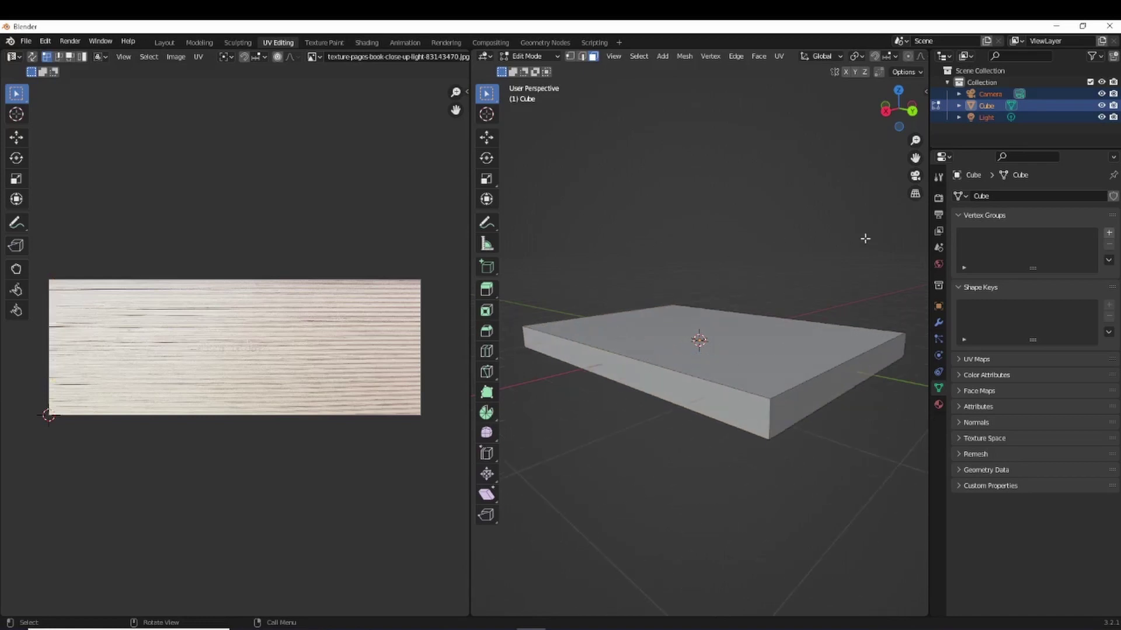
Return to the Layout workspace, select the book and make its Cover material slot active
{"action": "left_click", "coordinate": [159, 41]}
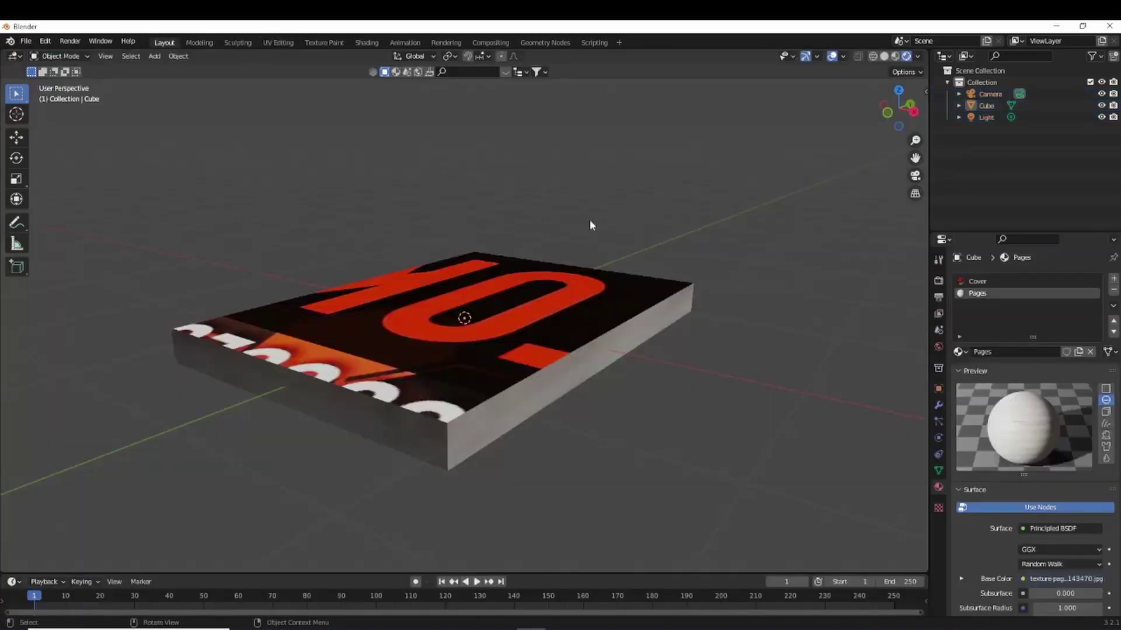
{"action": "middle_click_drag", "start_coordinate": [655, 315], "coordinate": [495, 361]}
{"action": "left_click", "coordinate": [495, 362]}
{"action": "scroll", "coordinate": [495, 362], "scroll_direction": "down", "scroll_amount": 3}
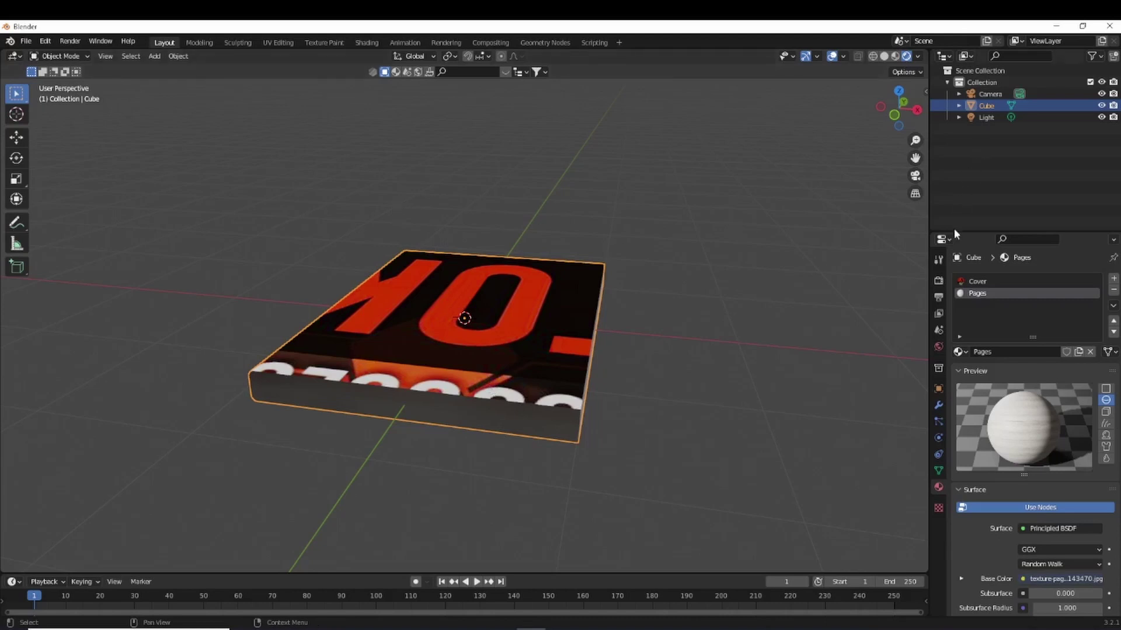
{"action": "left_click", "coordinate": [984, 283]}
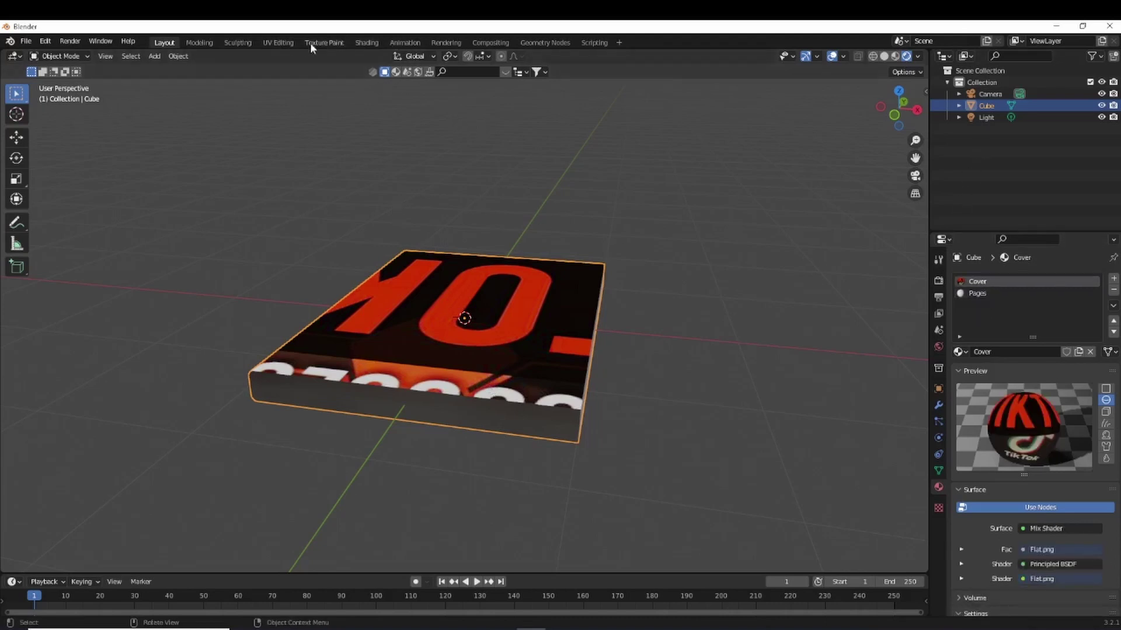
In the UV Editing workspace, select the book's top face, enlarge its UVs uniformly and center them over the Flat.png cover image
{"action": "left_click", "coordinate": [279, 42]}
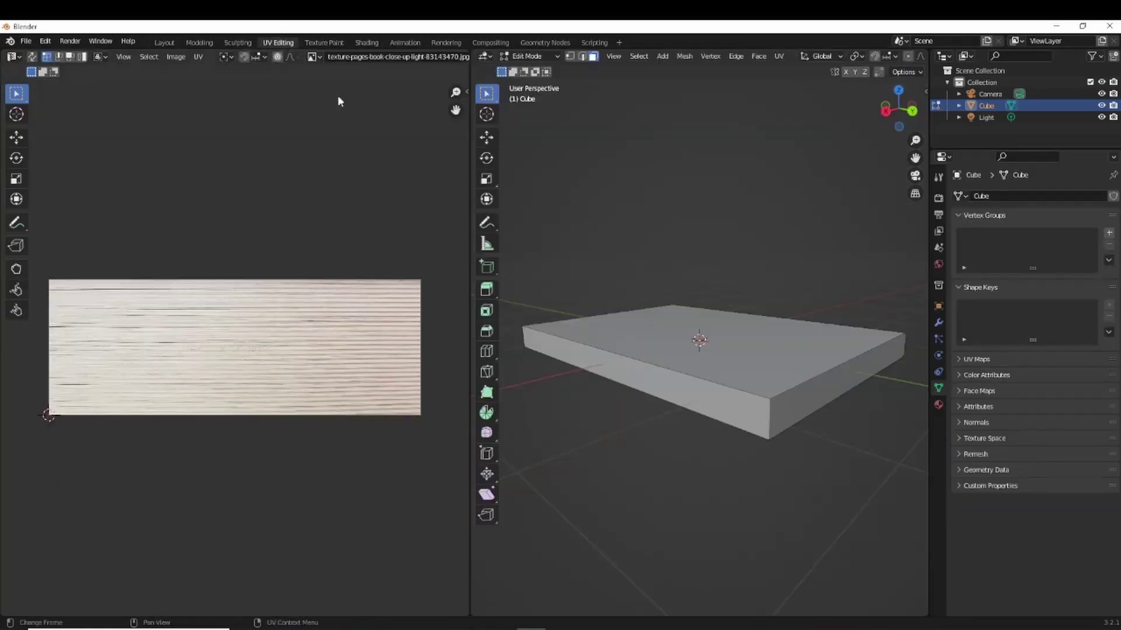
{"action": "left_click", "coordinate": [683, 330]}
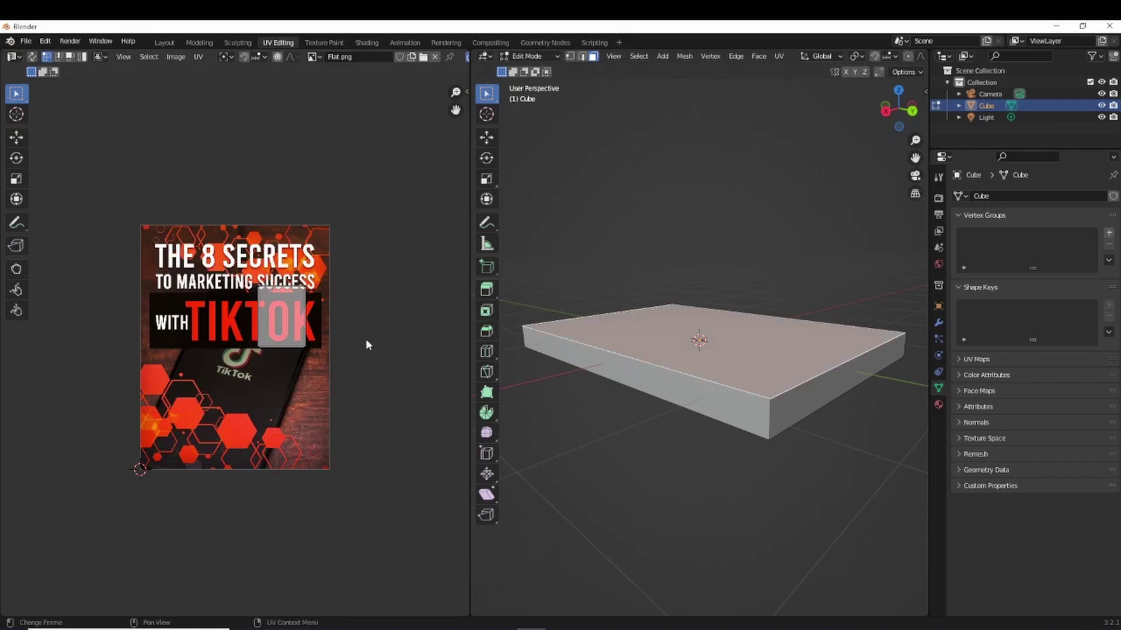
{"action": "scroll", "coordinate": [610, 358], "scroll_direction": "down", "scroll_amount": 1}
{"action": "scroll", "coordinate": [609, 359], "scroll_direction": "down", "scroll_amount": 1}
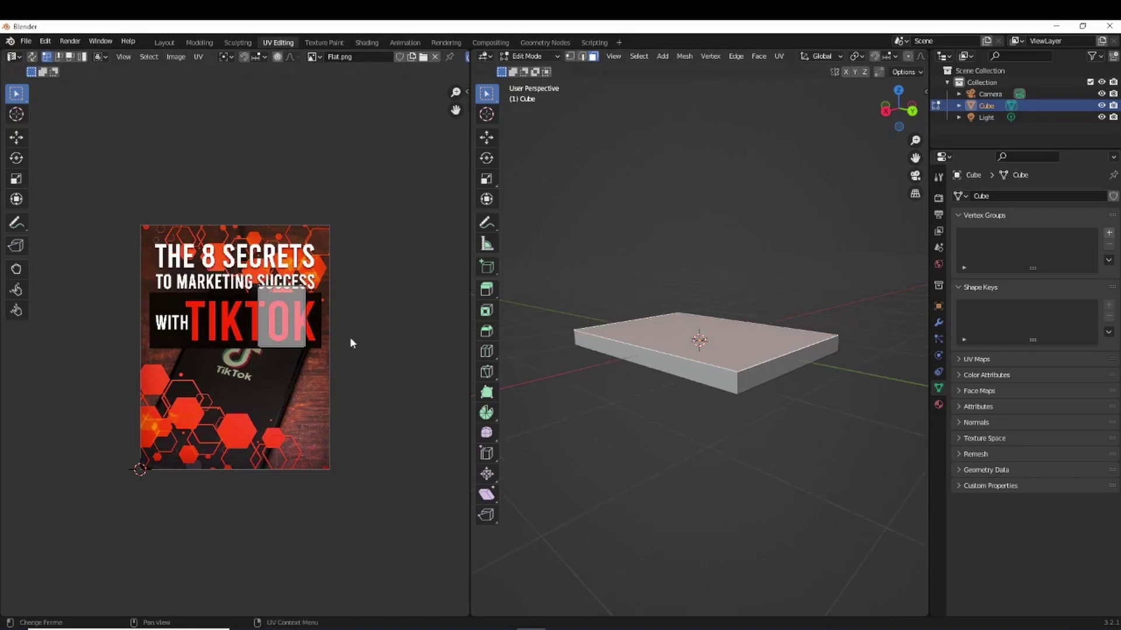
{"action": "left_click_drag", "start_coordinate": [308, 286], "coordinate": [245, 369]}
{"action": "key", "text": "s"}
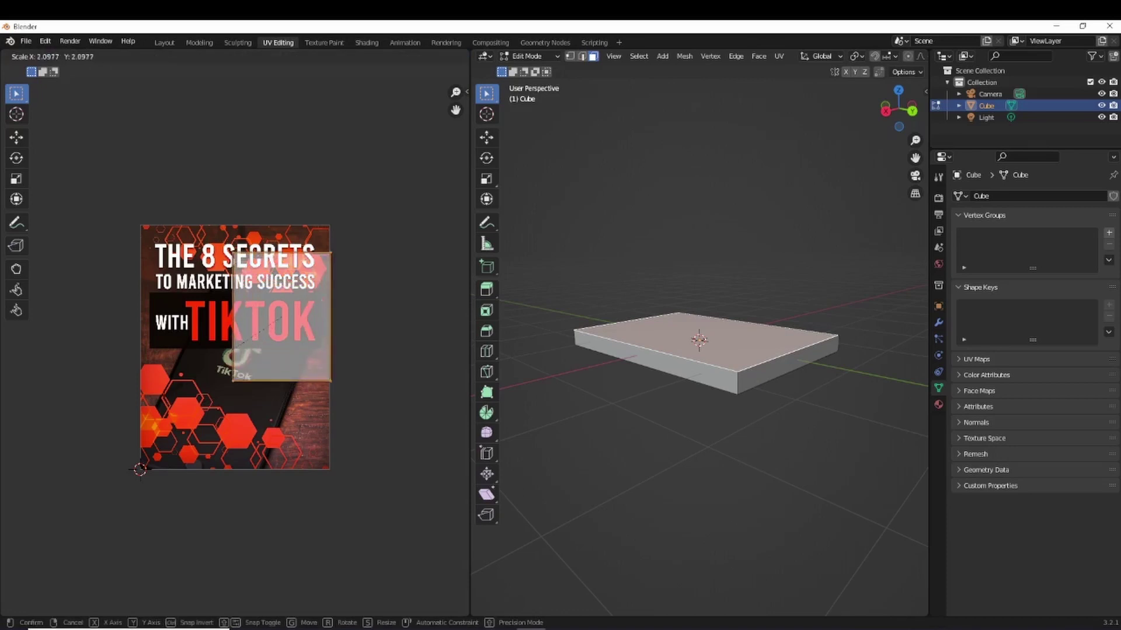
{"action": "left_click", "coordinate": [206, 418]}
{"action": "key", "text": "g"}
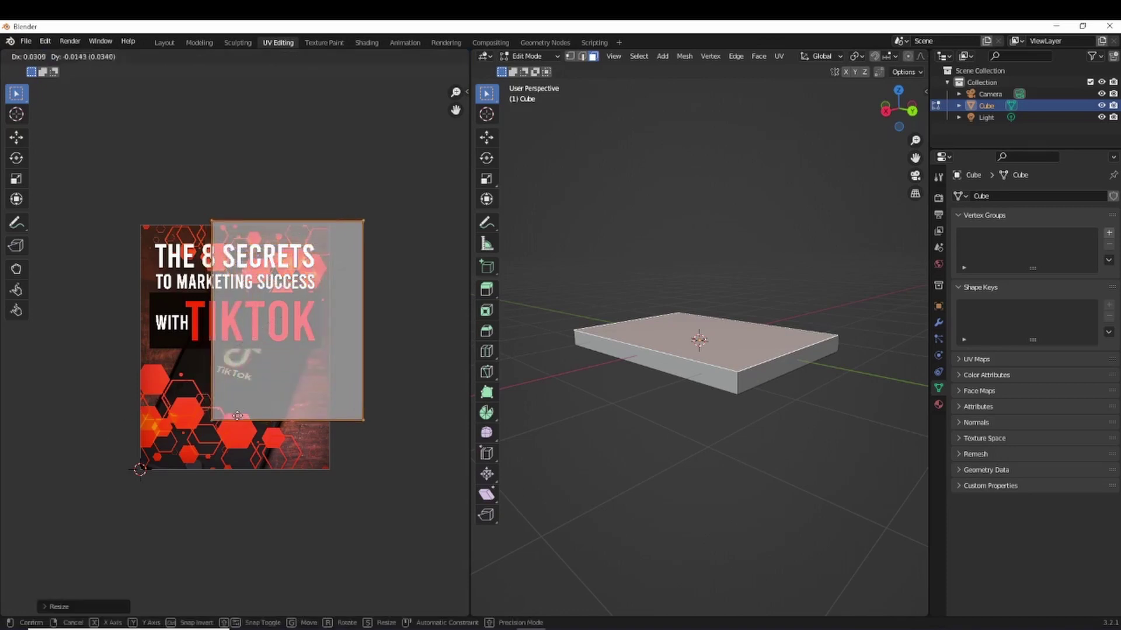
{"action": "left_click", "coordinate": [175, 446]}
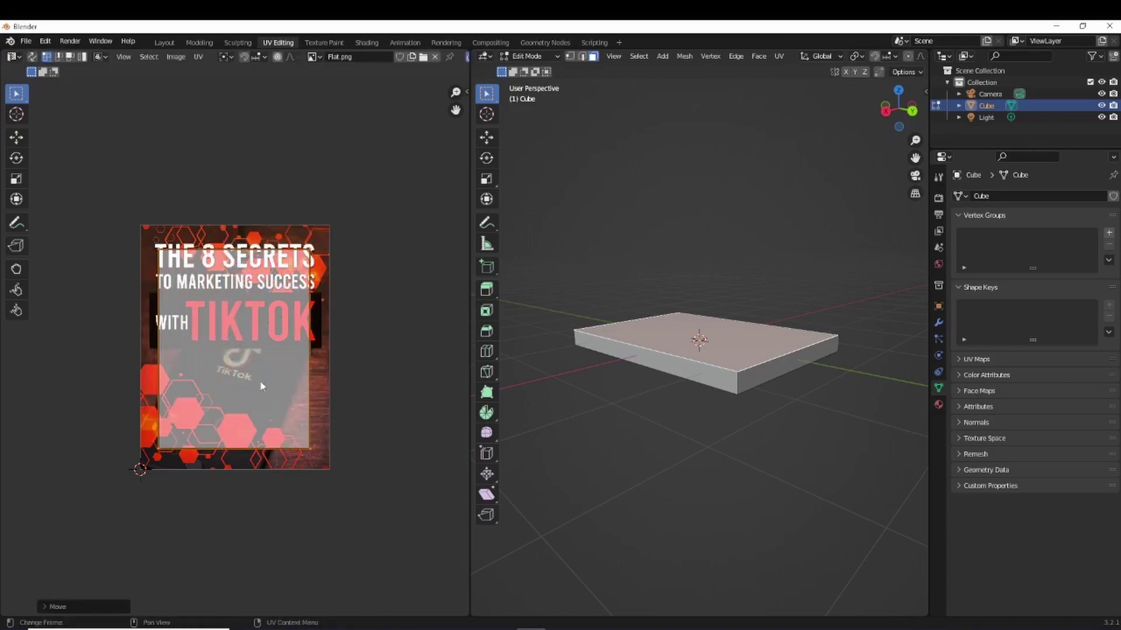
Scale the top face's UVs by about 1.22 and again by about 1.01 to fit the cover image's edges
{"action": "key", "text": "s"}
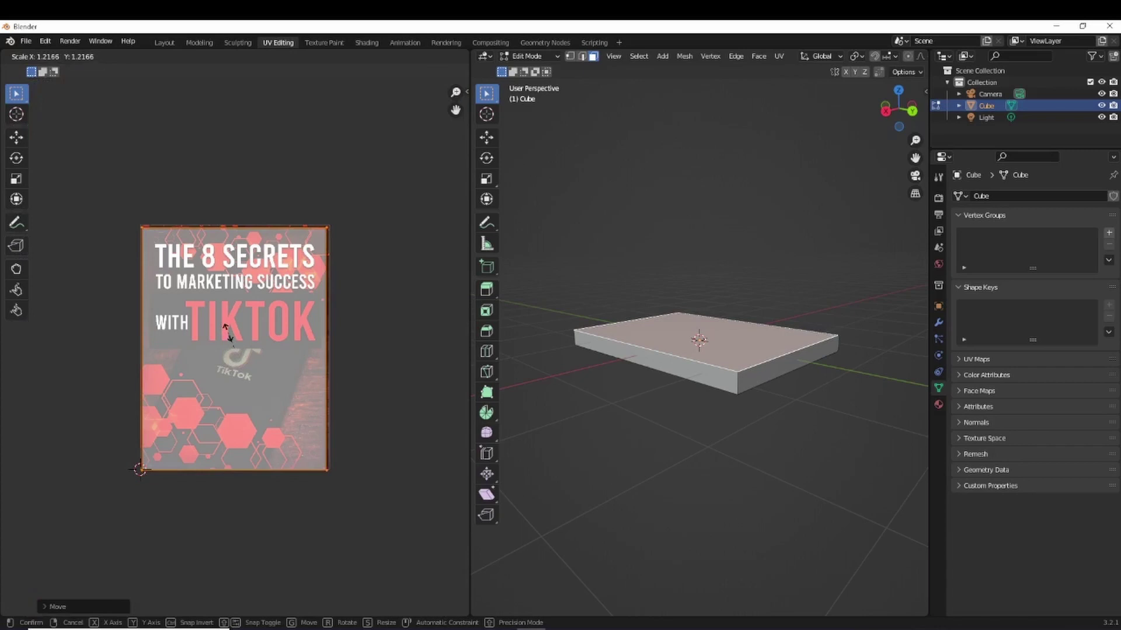
{"action": "left_click", "coordinate": [228, 334]}
{"action": "scroll", "coordinate": [352, 347], "scroll_direction": "up", "scroll_amount": 2}
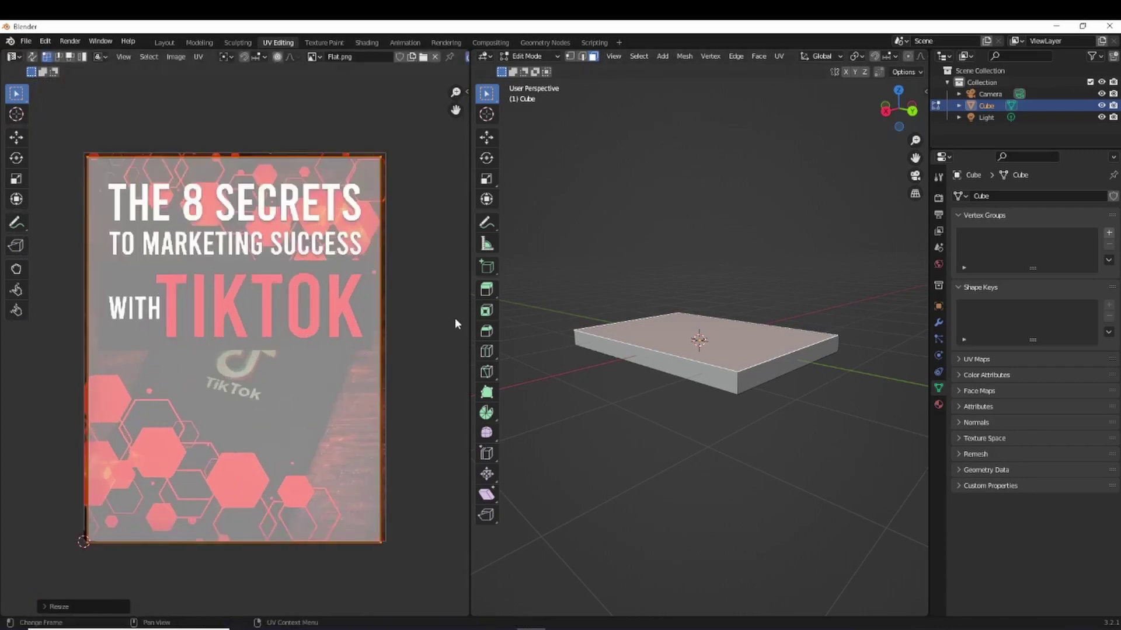
{"action": "key", "text": "s"}
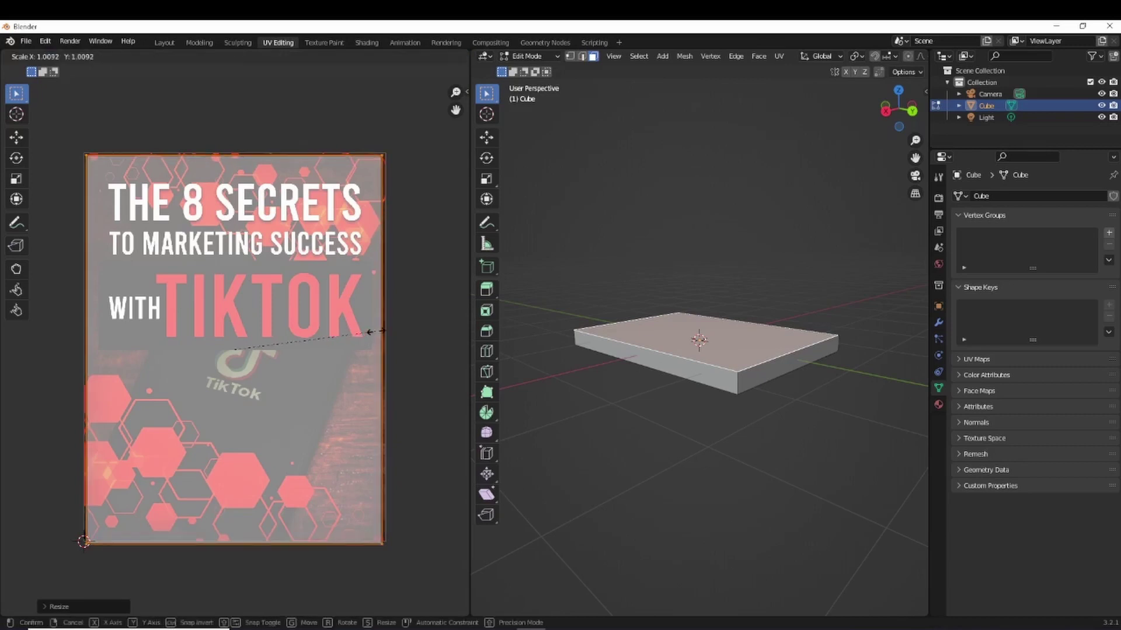
{"action": "left_click", "coordinate": [370, 332]}
{"action": "left_click", "coordinate": [408, 313]}
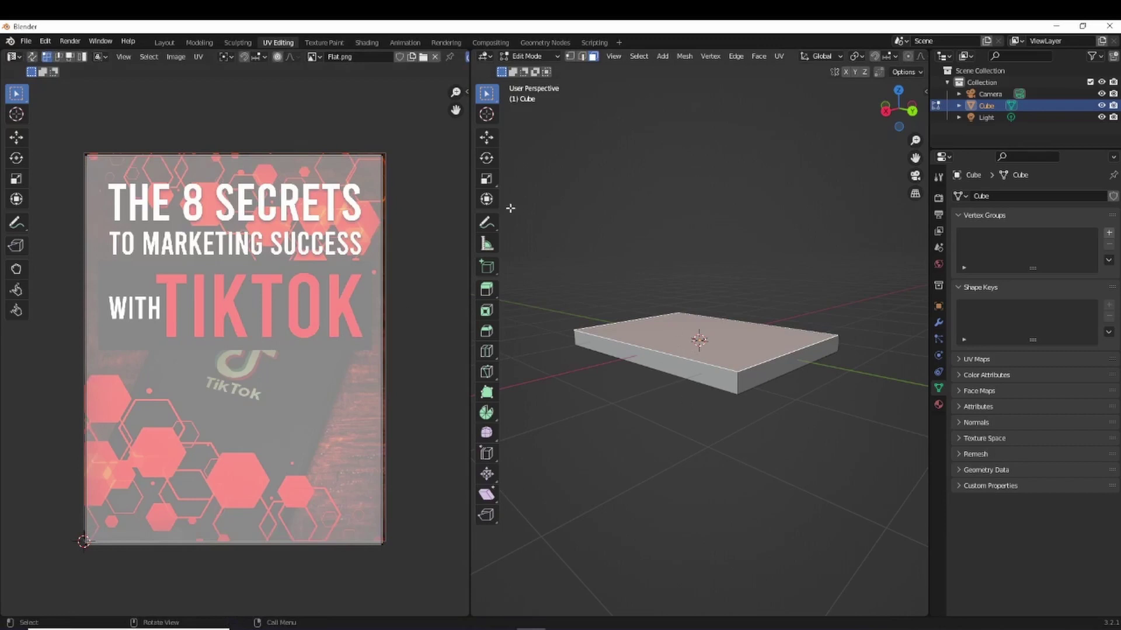
Select only the book's top face and move its UVs off the cover image into the empty area below it
{"action": "scroll", "coordinate": [611, 268], "scroll_direction": "down", "scroll_amount": 1}
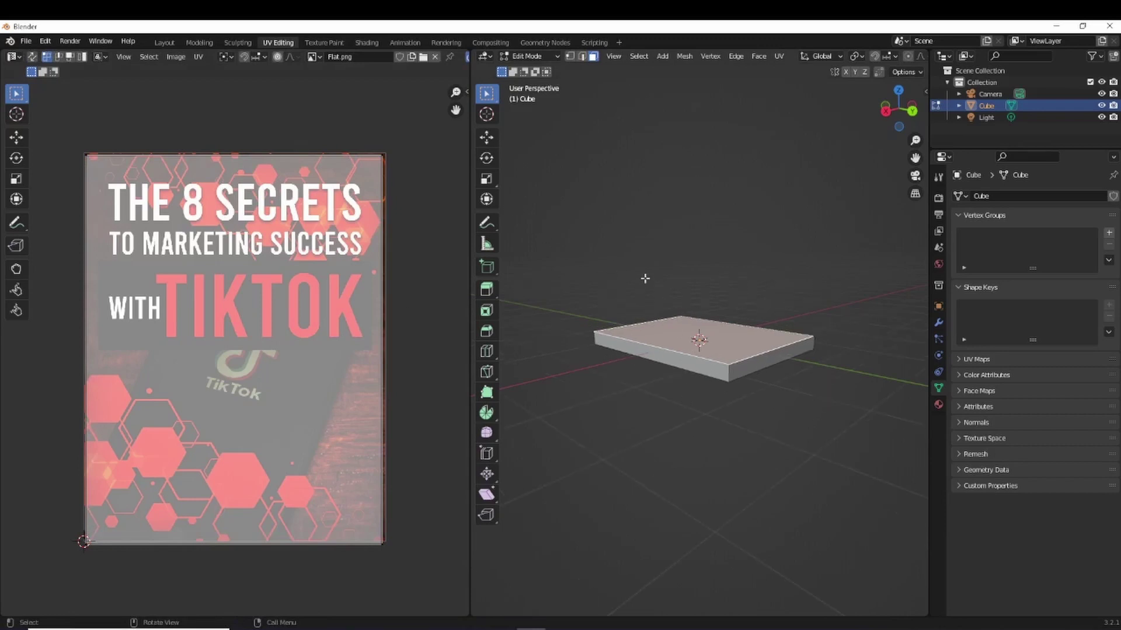
{"action": "scroll", "coordinate": [613, 282], "scroll_direction": "down", "scroll_amount": 2}
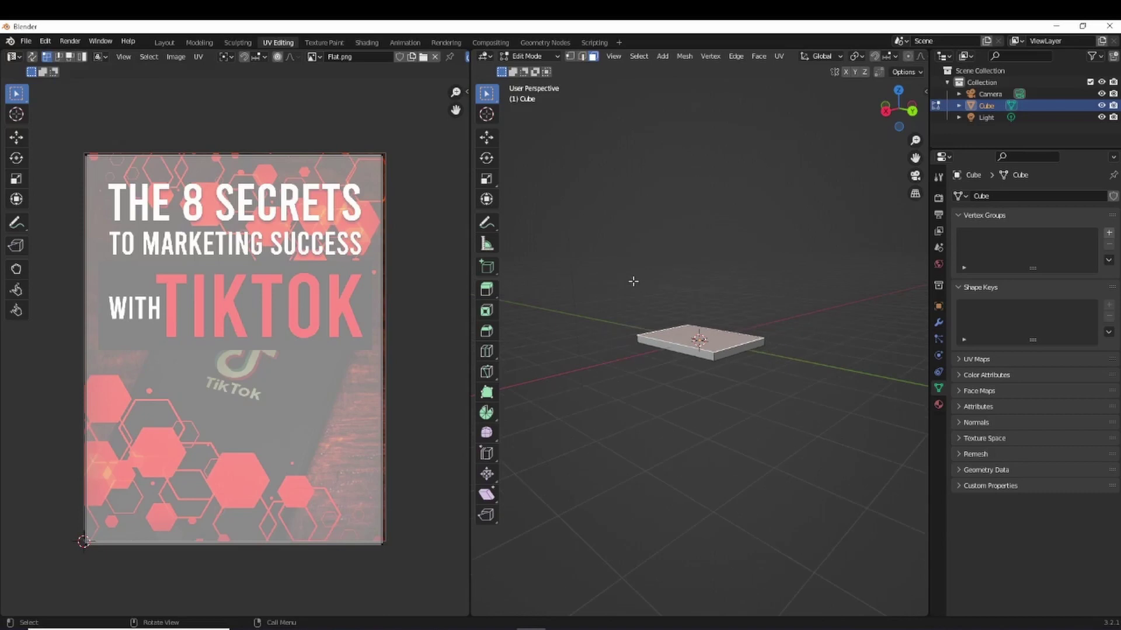
{"action": "left_click_drag", "start_coordinate": [619, 278], "coordinate": [795, 411]}
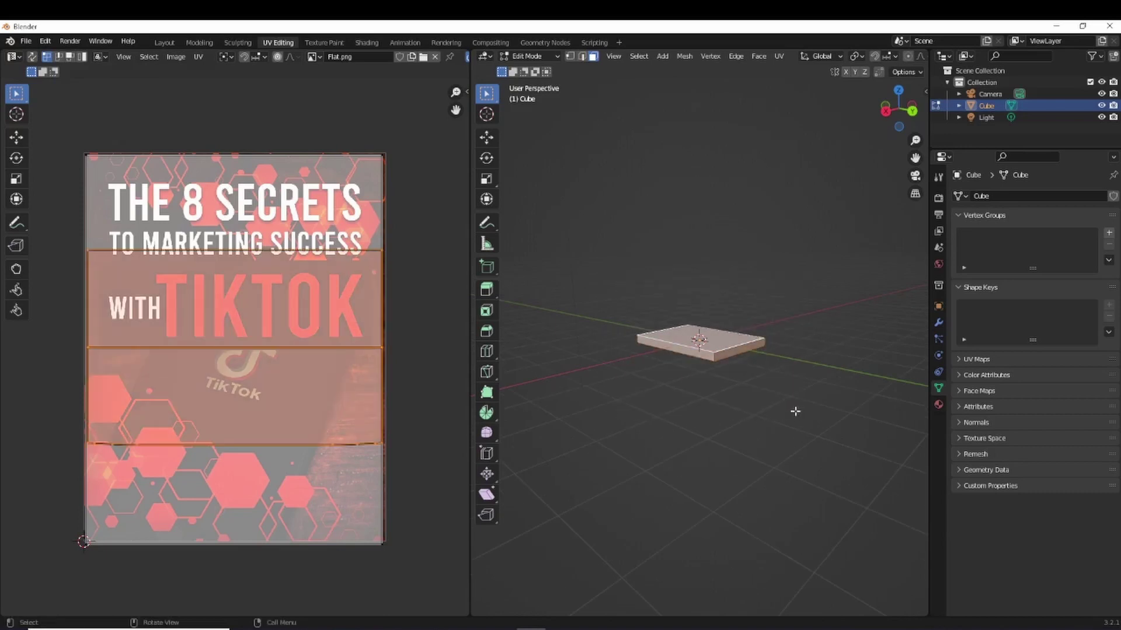
{"action": "left_click", "coordinate": [338, 290]}
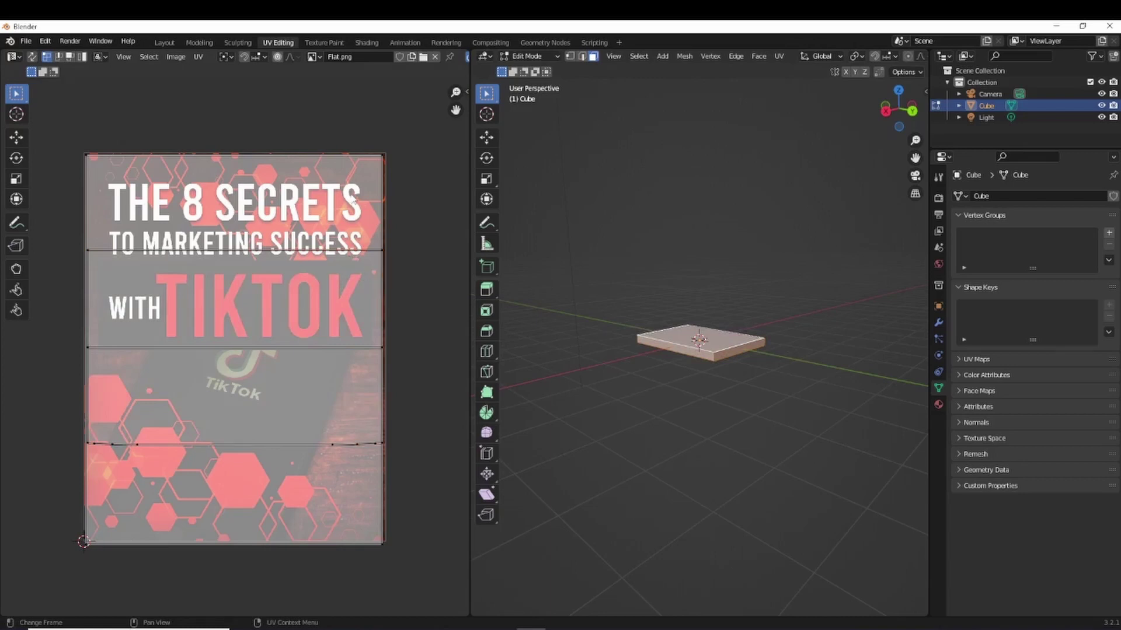
{"action": "key", "text": "alt+a"}
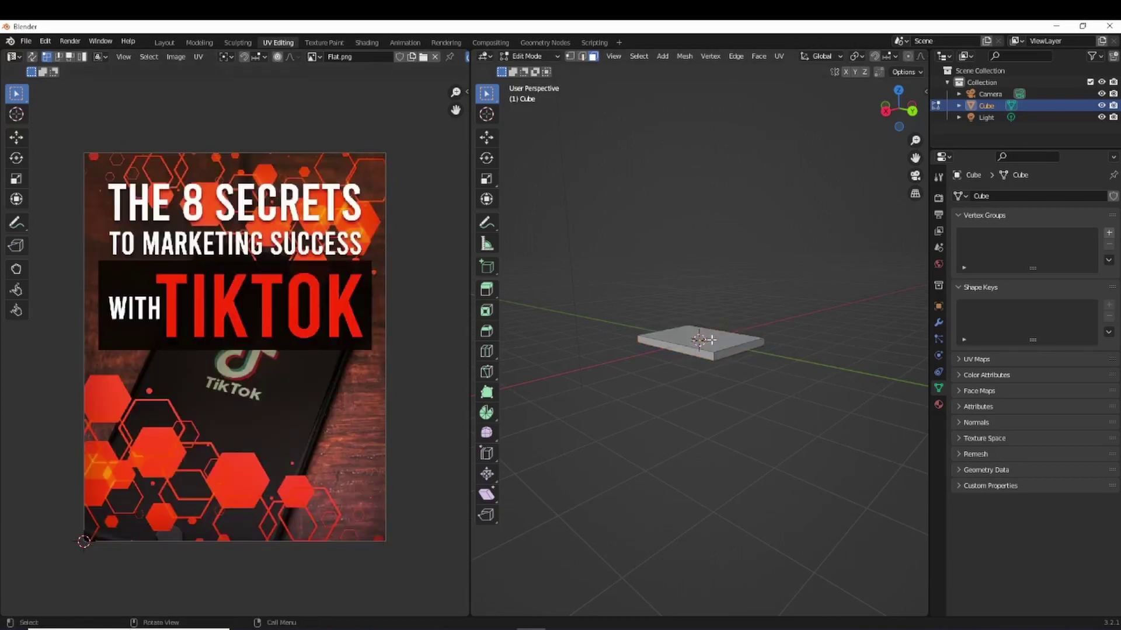
{"action": "left_click", "coordinate": [712, 340]}
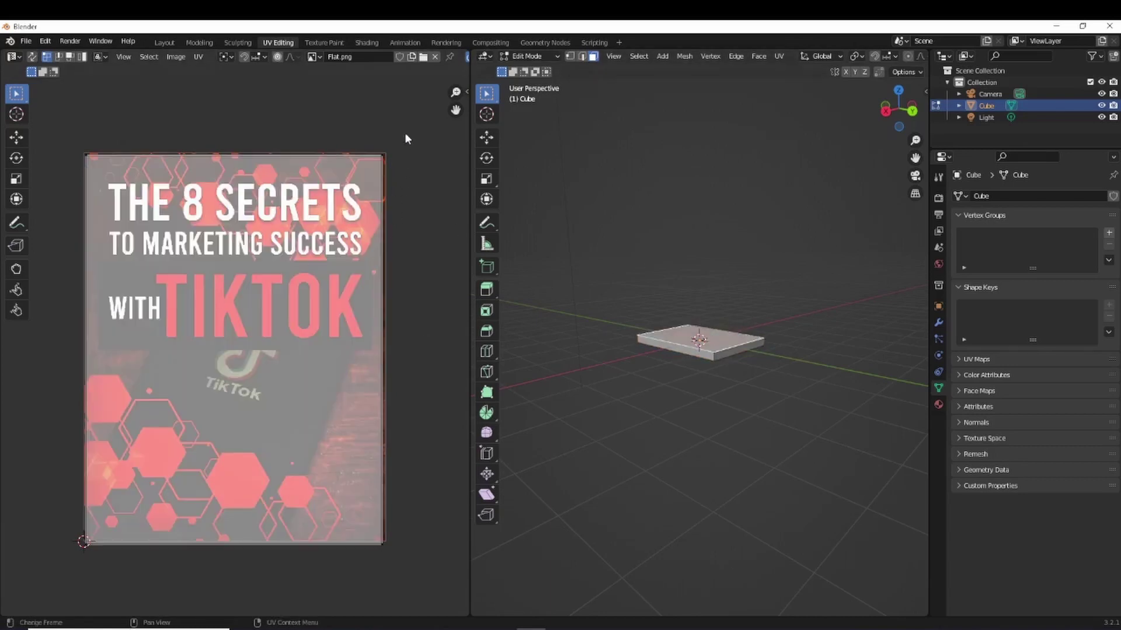
{"action": "left_click_drag", "start_coordinate": [412, 136], "coordinate": [82, 584]}
{"action": "scroll", "coordinate": [193, 476], "scroll_direction": "down", "scroll_amount": 4}
{"action": "scroll", "coordinate": [194, 476], "scroll_direction": "down", "scroll_amount": 3}
{"action": "key", "text": "g"}
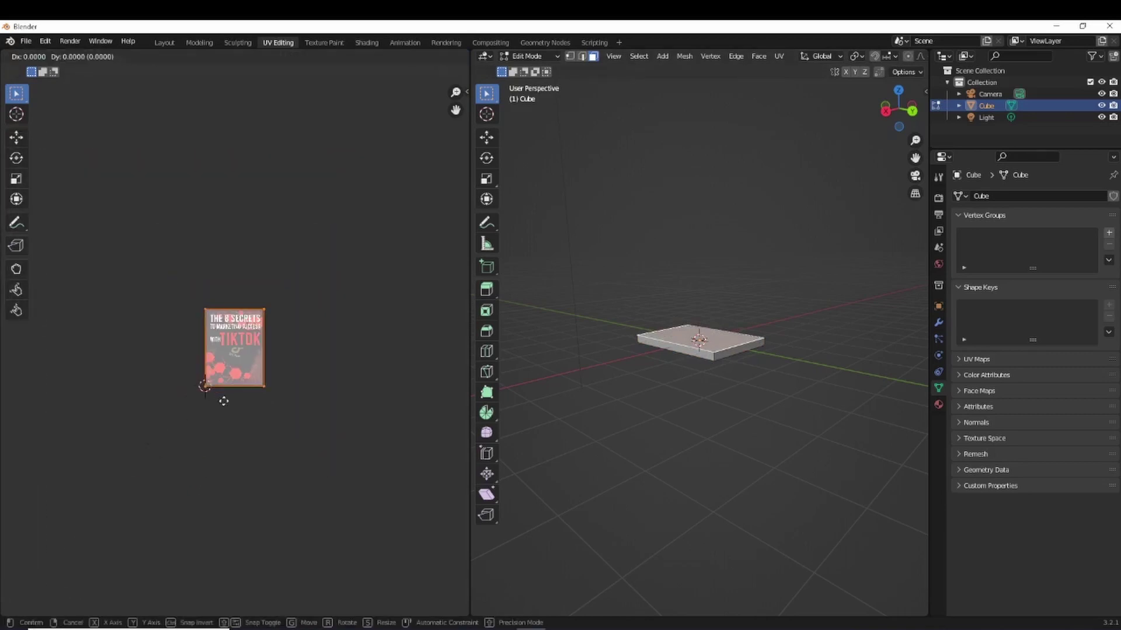
{"action": "left_click", "coordinate": [348, 507]}
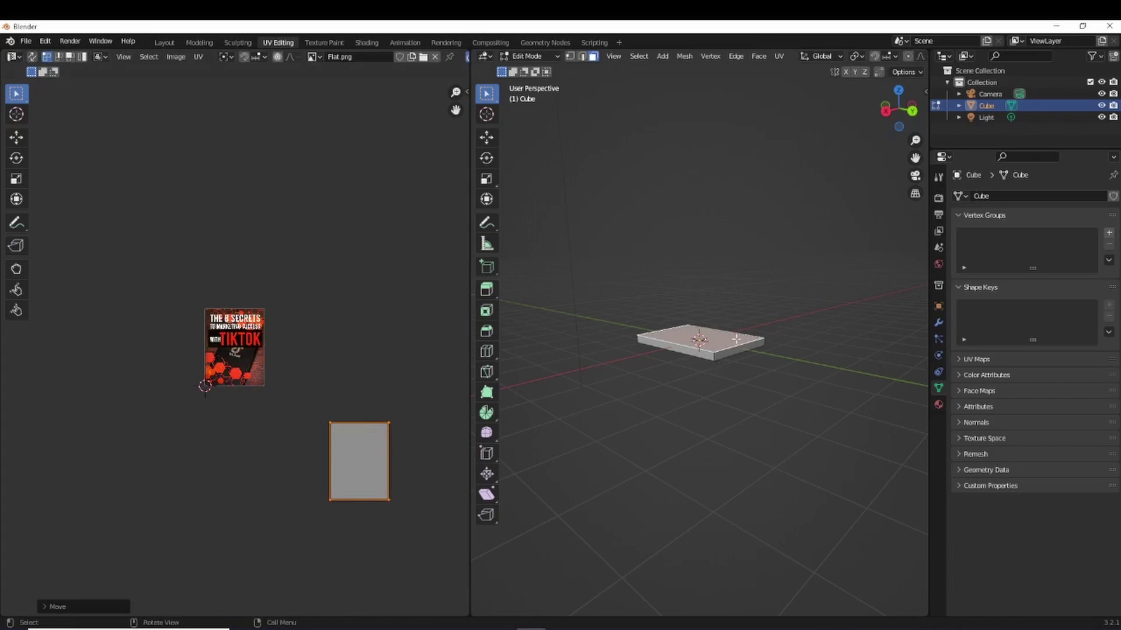
Select all of the book's faces and move the UVs still overlapping the cover image into the empty area beside it
{"action": "left_click_drag", "start_coordinate": [791, 284], "coordinate": [622, 397]}
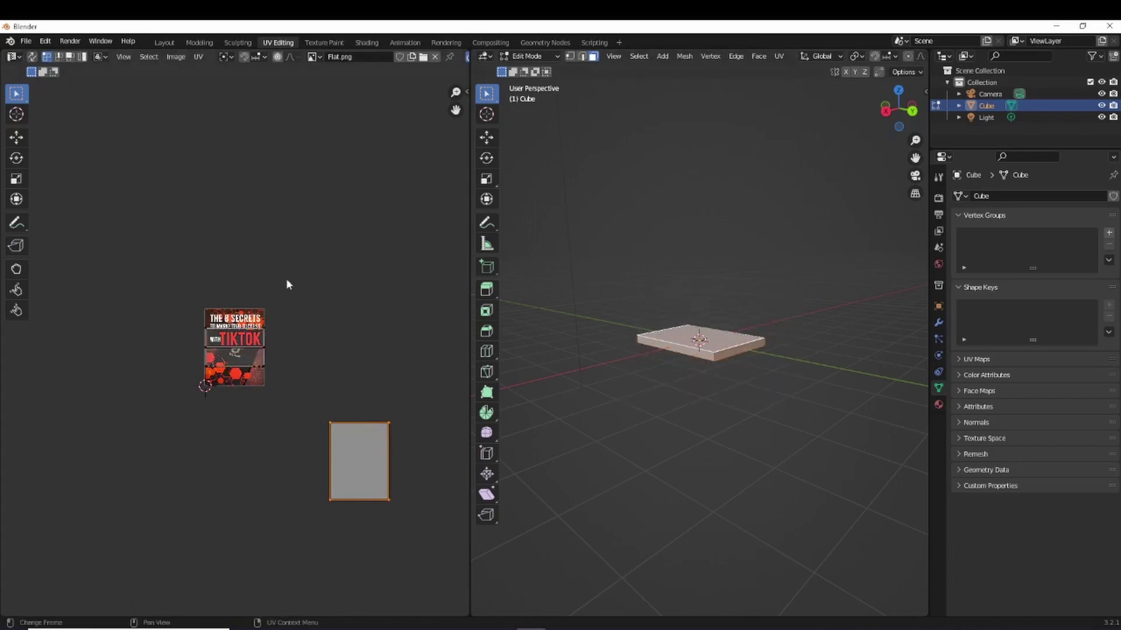
{"action": "left_click_drag", "start_coordinate": [292, 255], "coordinate": [190, 409]}
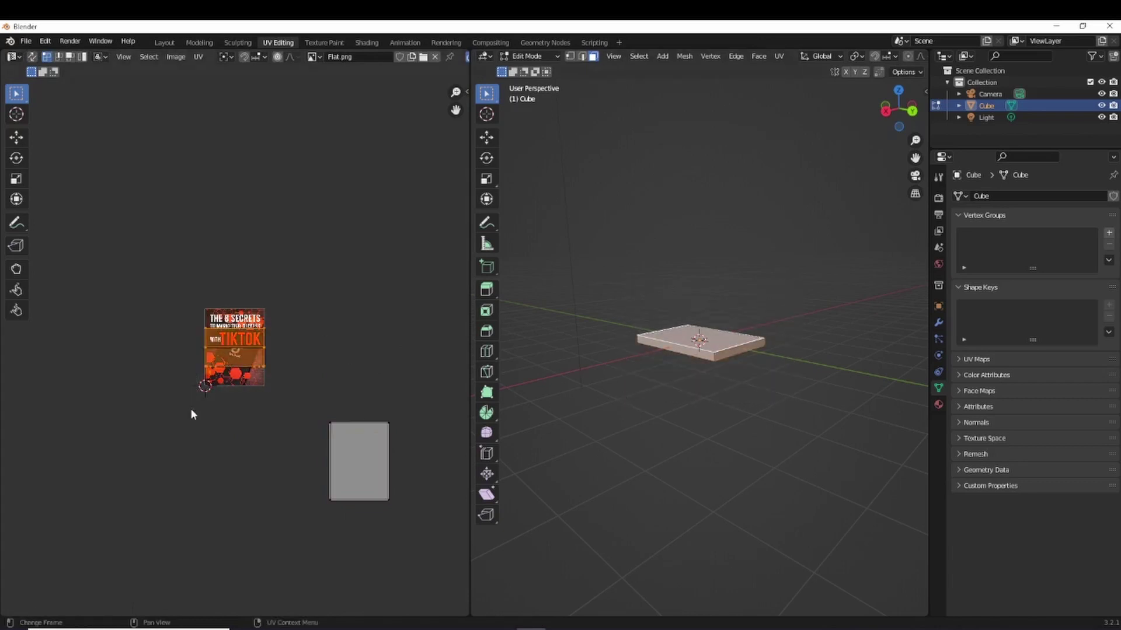
{"action": "key", "text": "g"}
{"action": "left_click", "coordinate": [338, 366]}
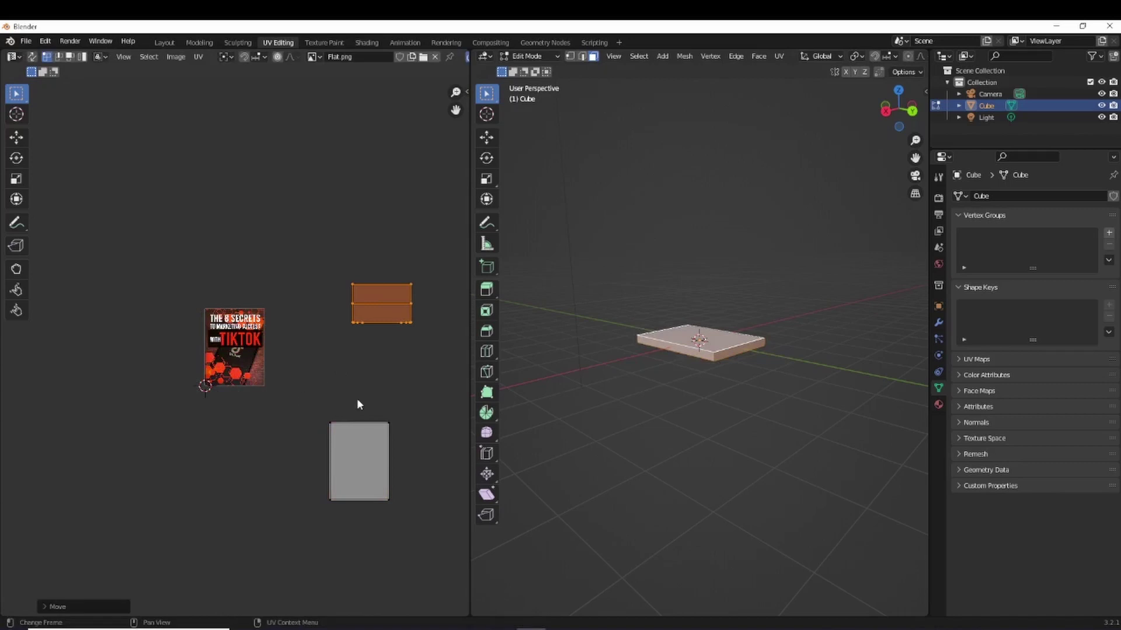
Move the top face's UVs back over the Flat.png cover image and align them with its edges
{"action": "left_click", "coordinate": [376, 401]}
{"action": "left_click_drag", "start_coordinate": [419, 402], "coordinate": [314, 525]}
{"action": "key", "text": "g"}
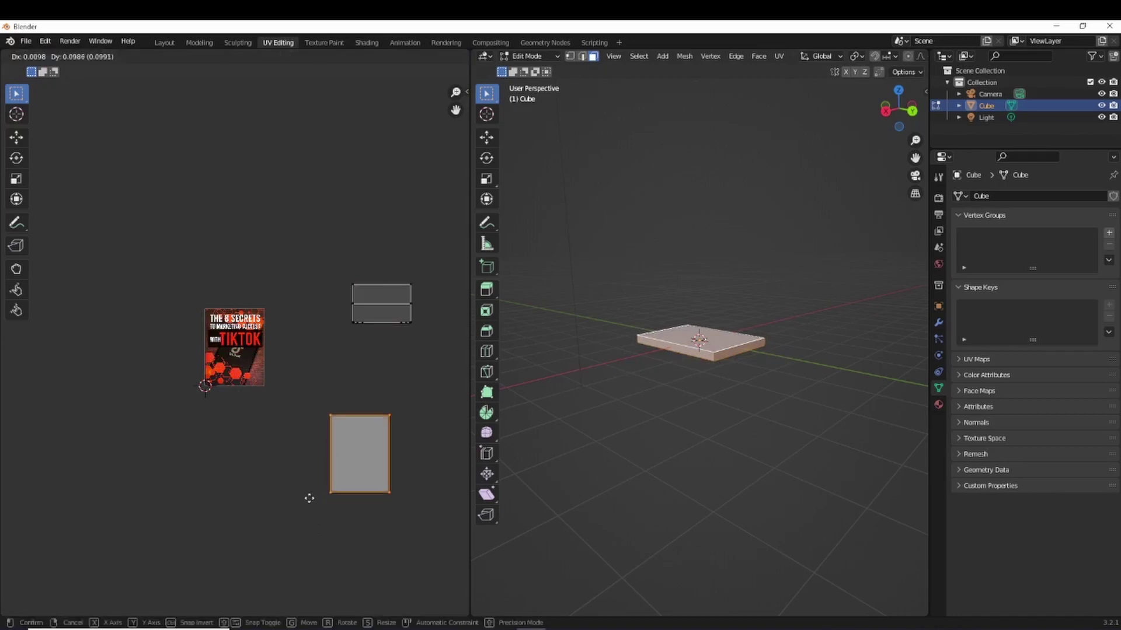
{"action": "left_click", "coordinate": [206, 370]}
{"action": "key", "text": "Home"}
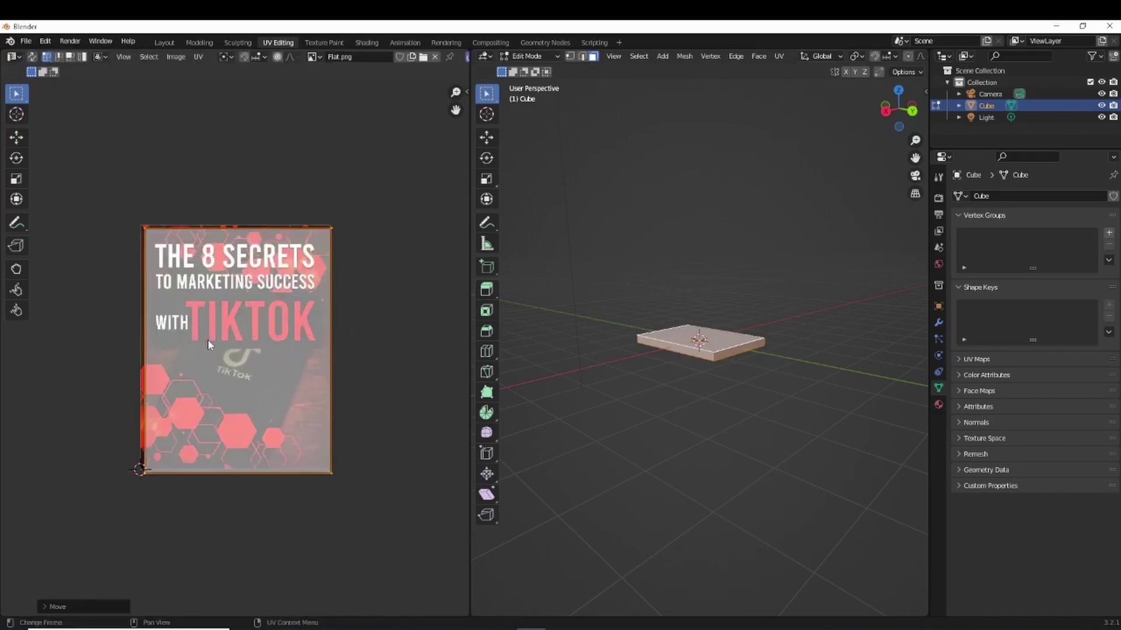
{"action": "key", "text": "g"}
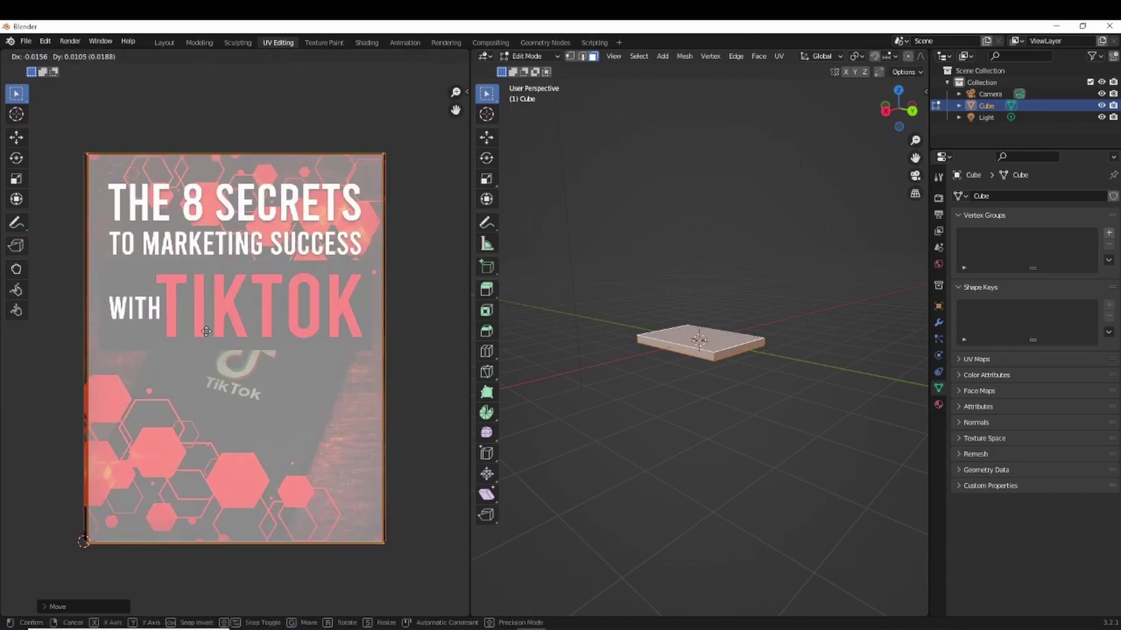
{"action": "left_click", "coordinate": [209, 336]}
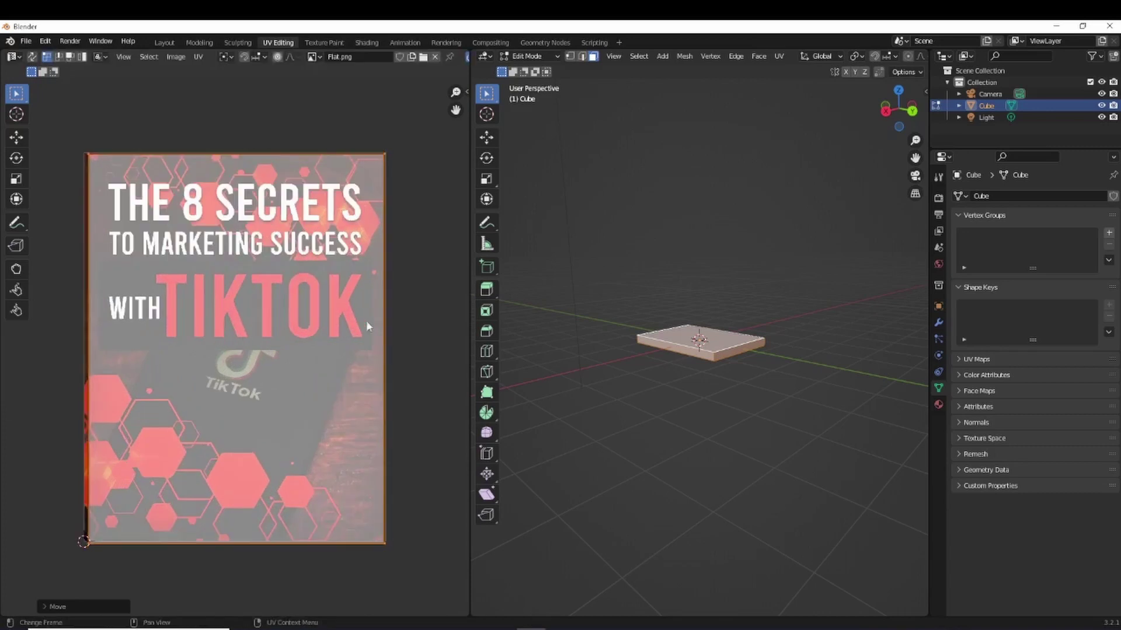
{"action": "left_click", "coordinate": [433, 307]}
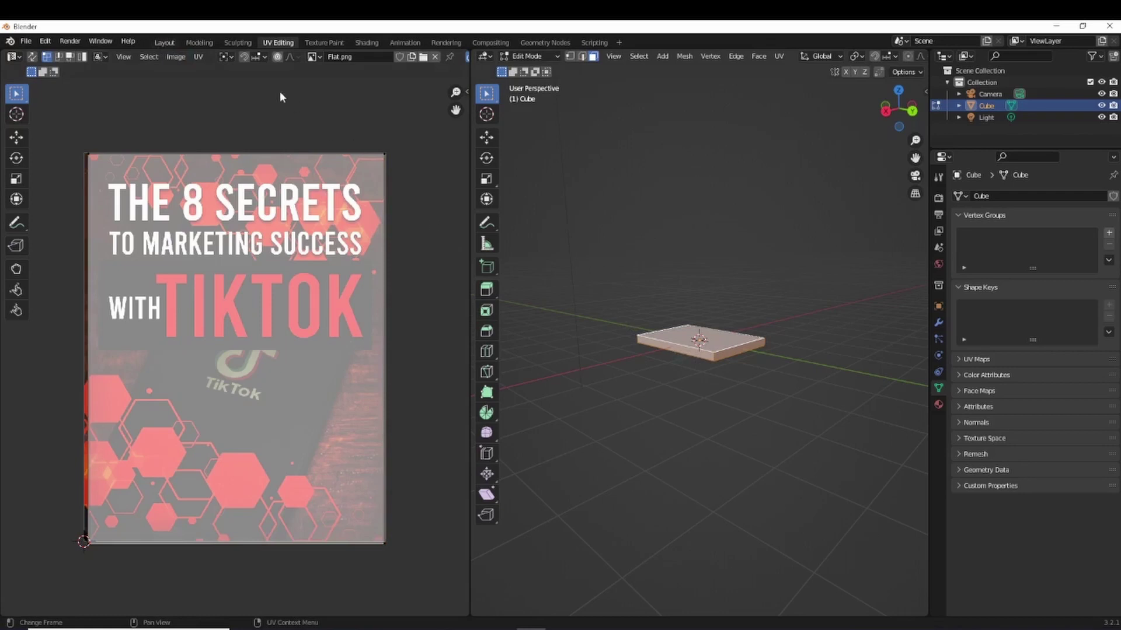
In the Layout workspace, edit the book and select its bottom face, spine face and the narrow bevel faces along the spine
{"action": "left_click", "coordinate": [164, 42]}
{"action": "middle_click_drag", "start_coordinate": [517, 303], "coordinate": [544, 261]}
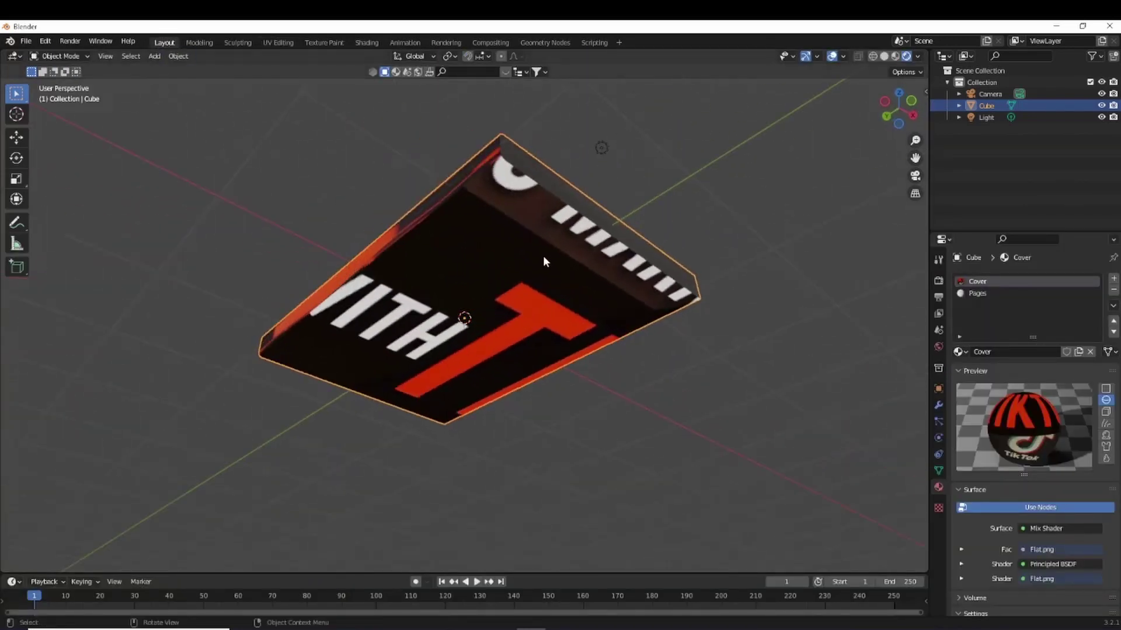
{"action": "key", "text": "Tab"}
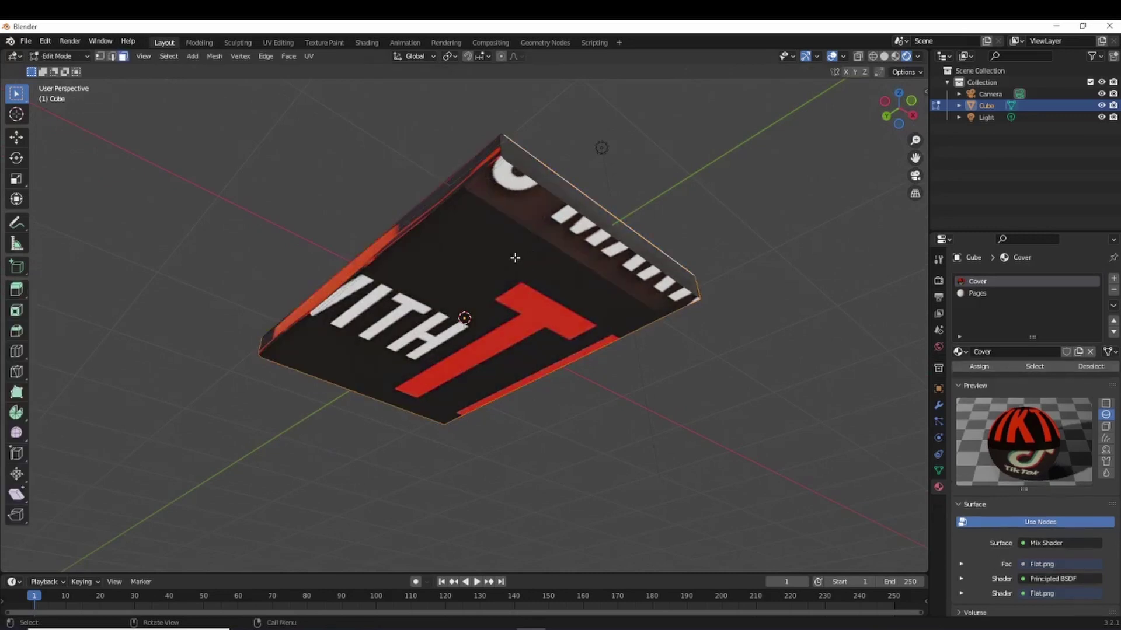
{"action": "left_click", "coordinate": [515, 257]}
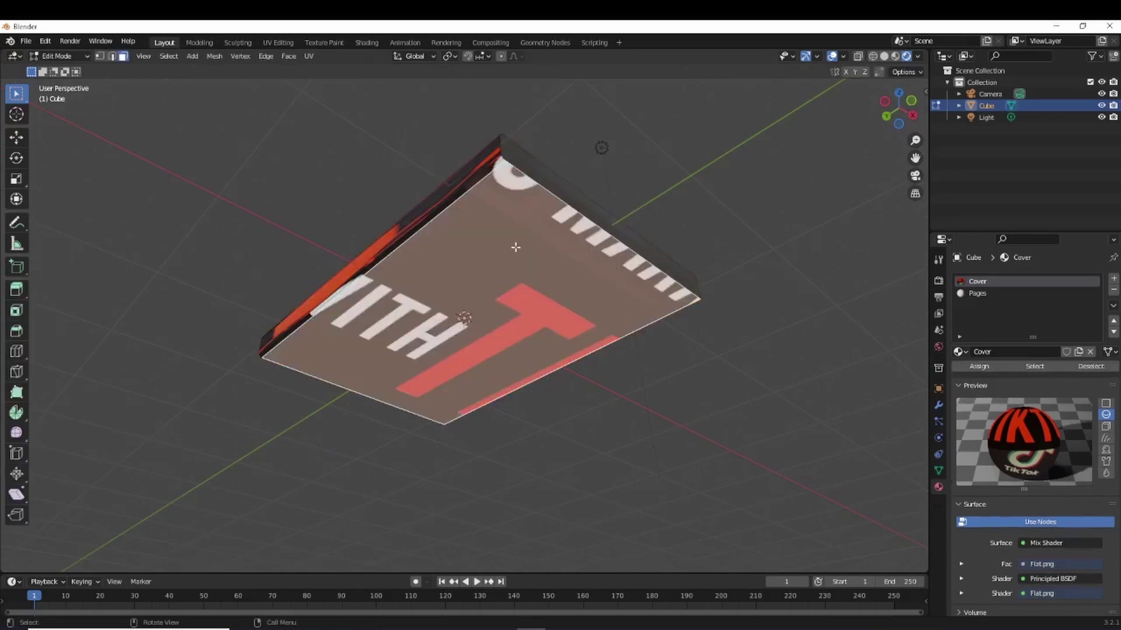
{"action": "middle_click_drag", "start_coordinate": [516, 247], "coordinate": [563, 363]}
{"action": "left_click", "coordinate": [536, 276], "text": "ctrl"}
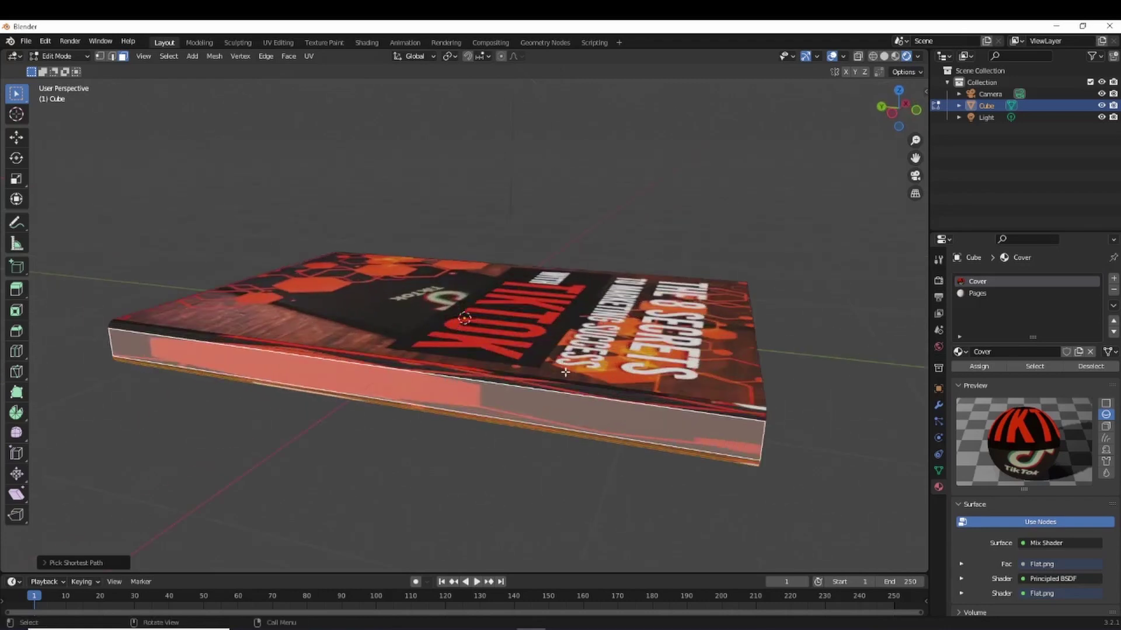
{"action": "left_click", "coordinate": [539, 353], "text": "ctrl"}
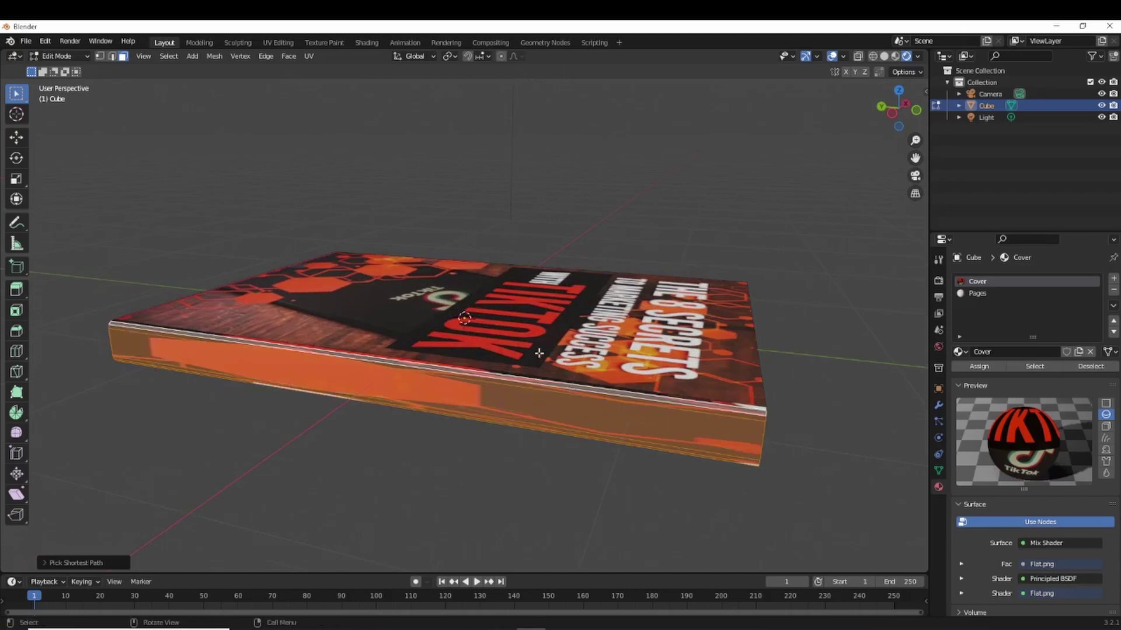
In the UV Editing workspace, move the selected bottom and spine UVs off the cover image into the empty area beside it
{"action": "left_click", "coordinate": [284, 42]}
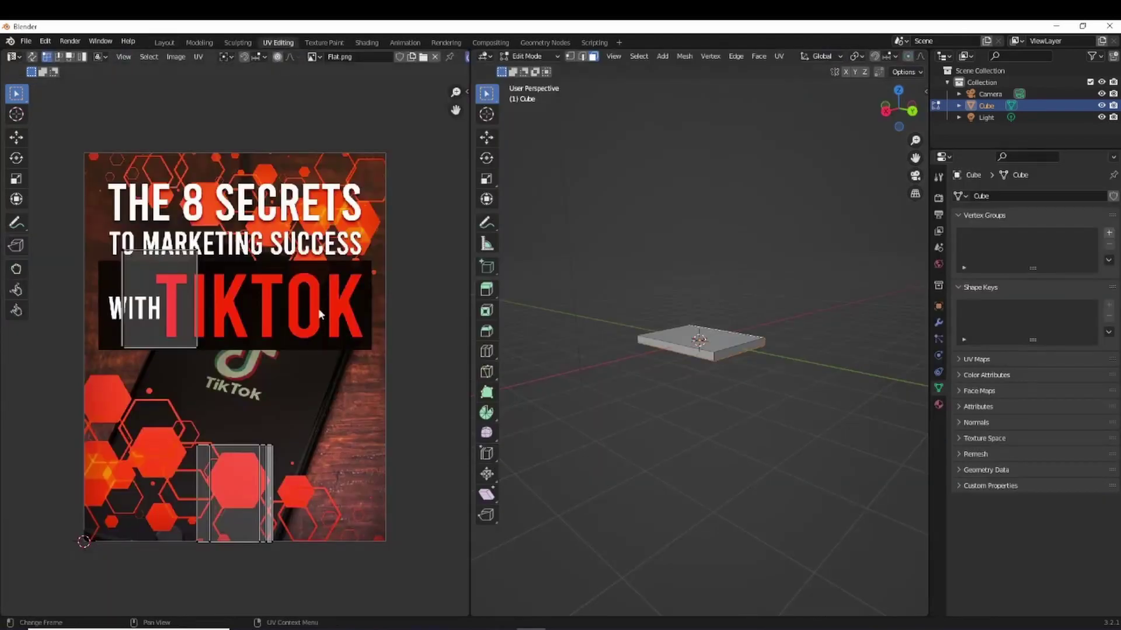
{"action": "left_click_drag", "start_coordinate": [351, 189], "coordinate": [109, 569]}
{"action": "scroll", "coordinate": [291, 418], "scroll_direction": "down", "scroll_amount": 4}
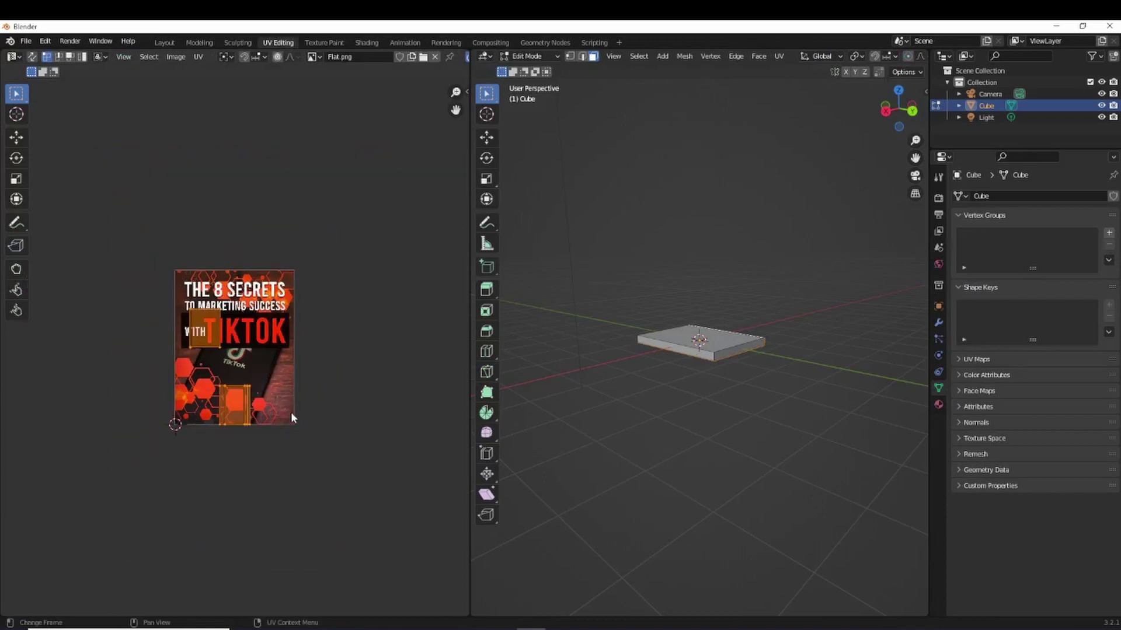
{"action": "key", "text": "g"}
{"action": "left_click", "coordinate": [460, 467]}
{"action": "left_click", "coordinate": [413, 320]}
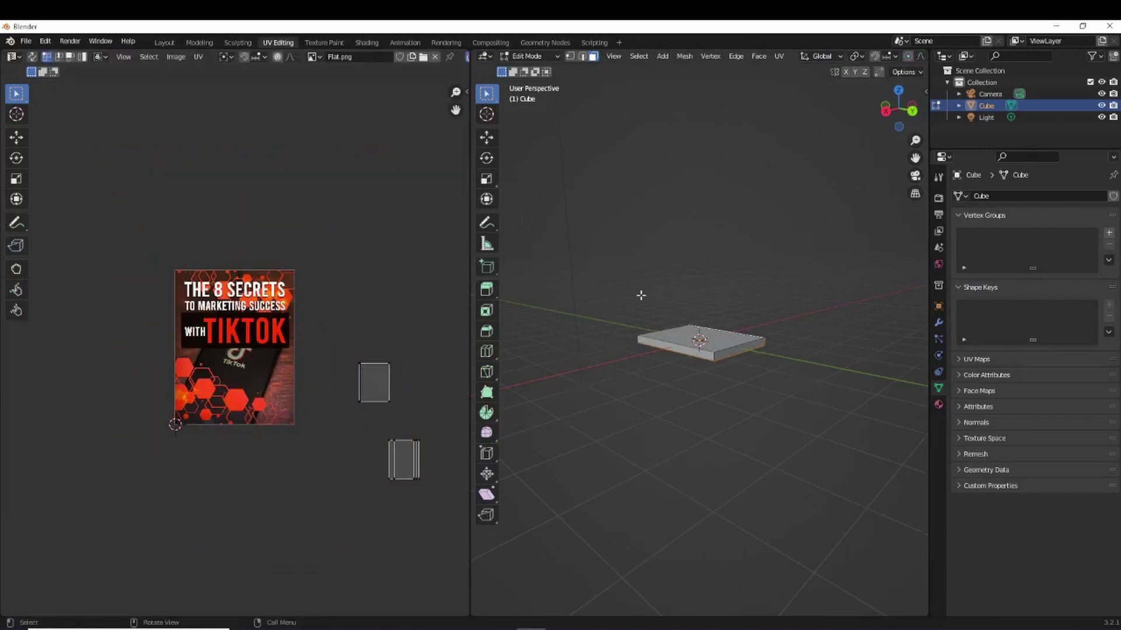
Return to the Layout workspace, deselect the book and examine its spine and the orientation of the cover from above
{"action": "scroll", "coordinate": [640, 296], "scroll_direction": "up", "scroll_amount": 6}
{"action": "left_click", "coordinate": [164, 42]}
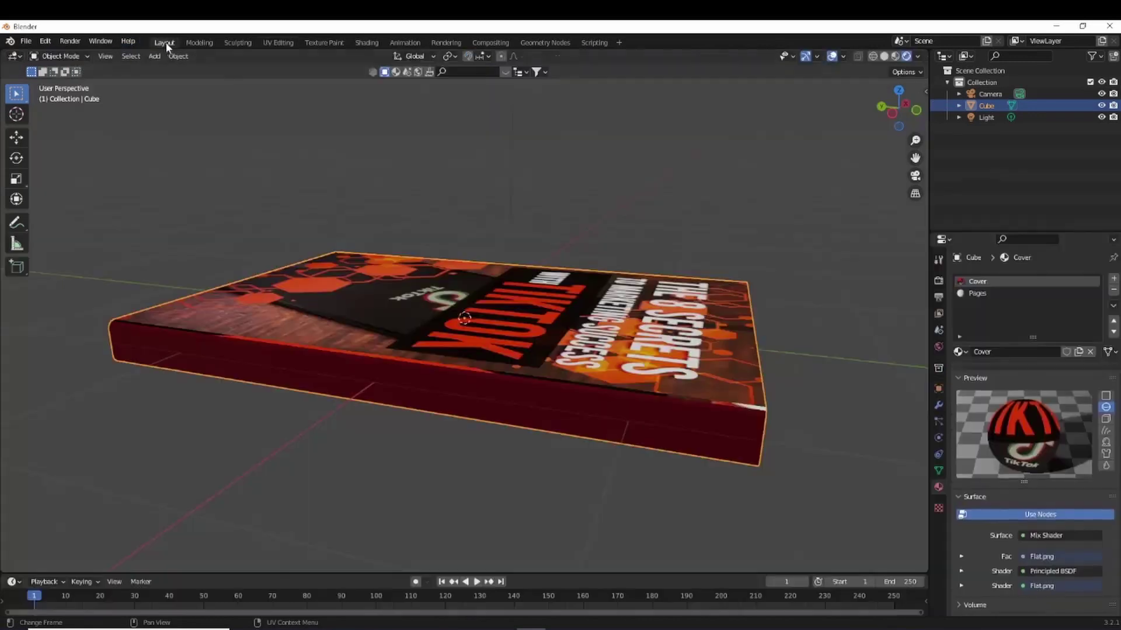
{"action": "left_click", "coordinate": [607, 188]}
{"action": "middle_click_drag", "start_coordinate": [577, 324], "coordinate": [505, 362]}
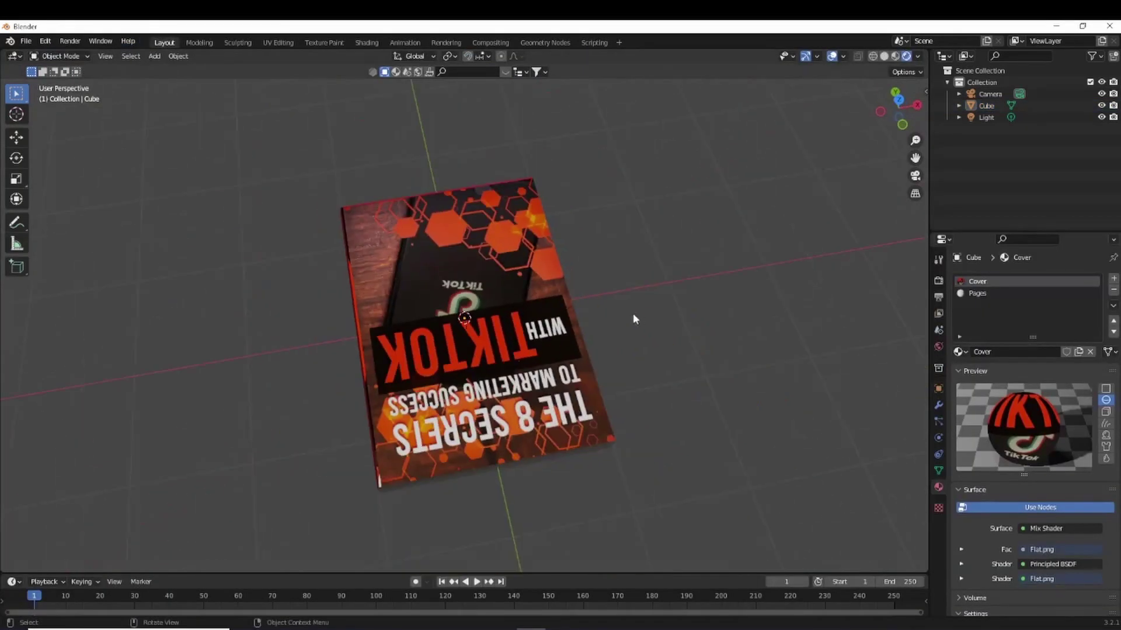
{"action": "middle_click_drag", "start_coordinate": [633, 315], "coordinate": [372, 246]}
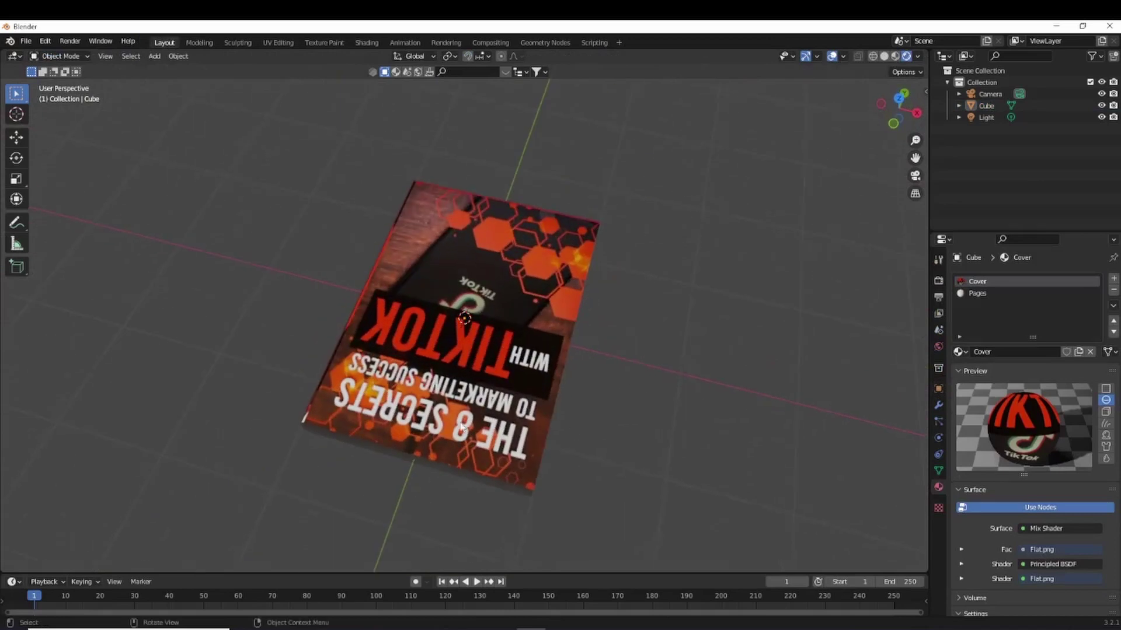
In the UV Editing workspace, rotate the top face's UVs by 180 degrees over the cover image, then clear the selection
{"action": "left_click", "coordinate": [283, 41]}
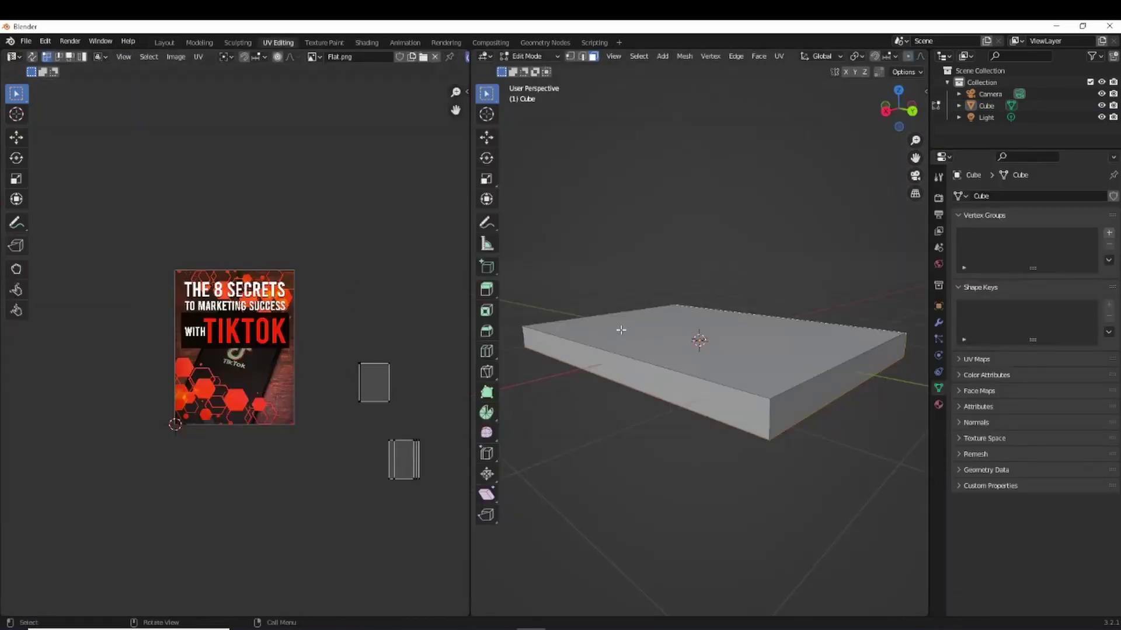
{"action": "left_click", "coordinate": [674, 337]}
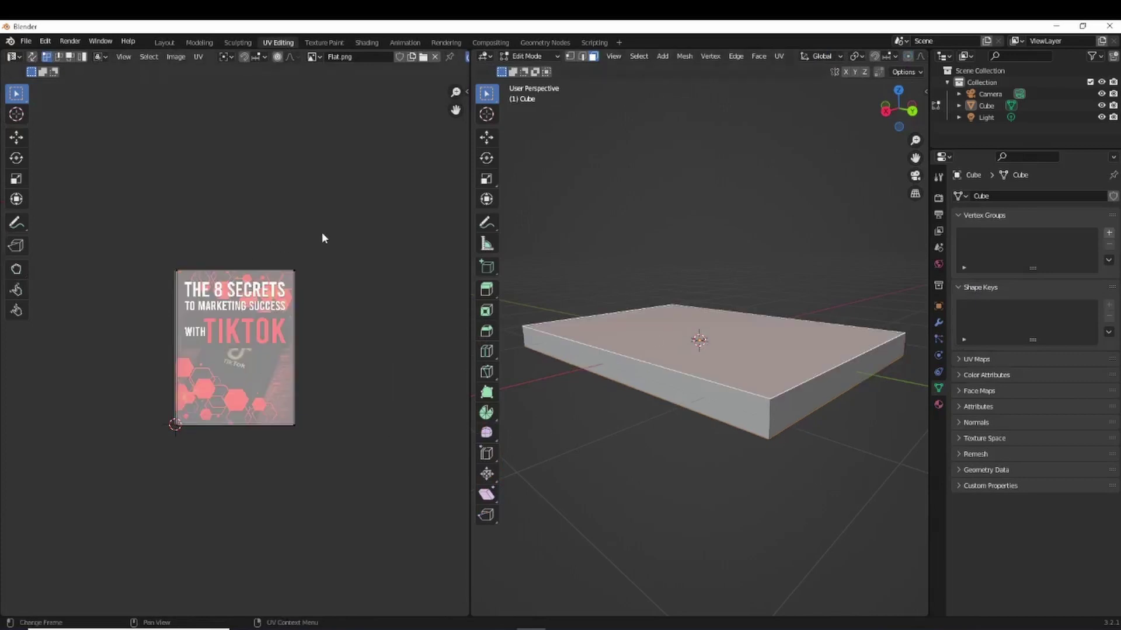
{"action": "key", "text": "r"}
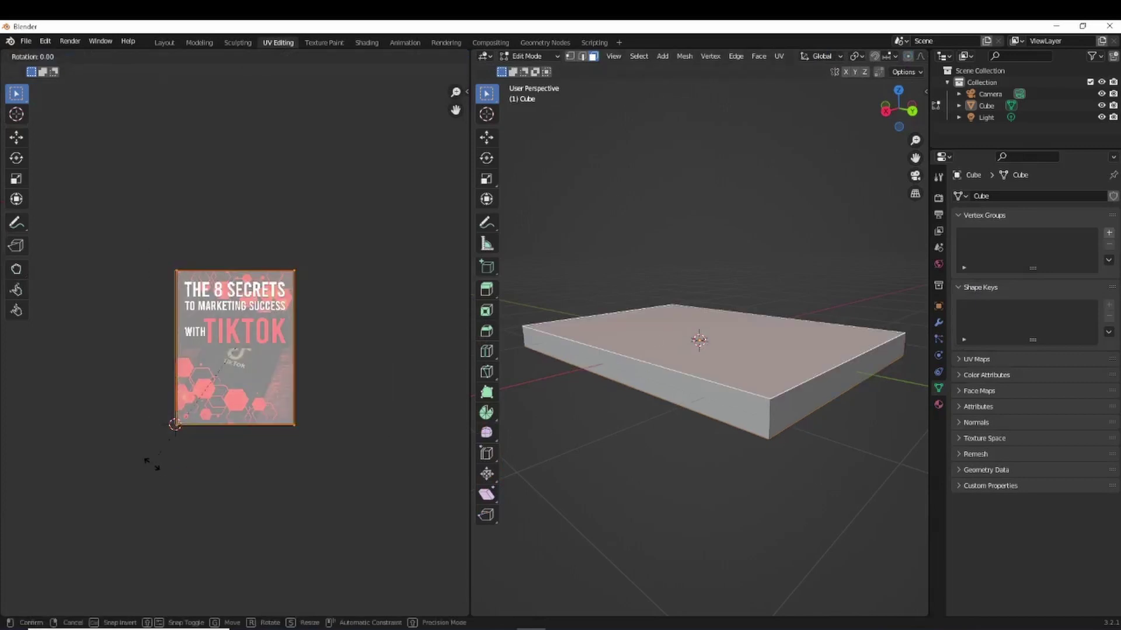
{"action": "left_click", "coordinate": [151, 463]}
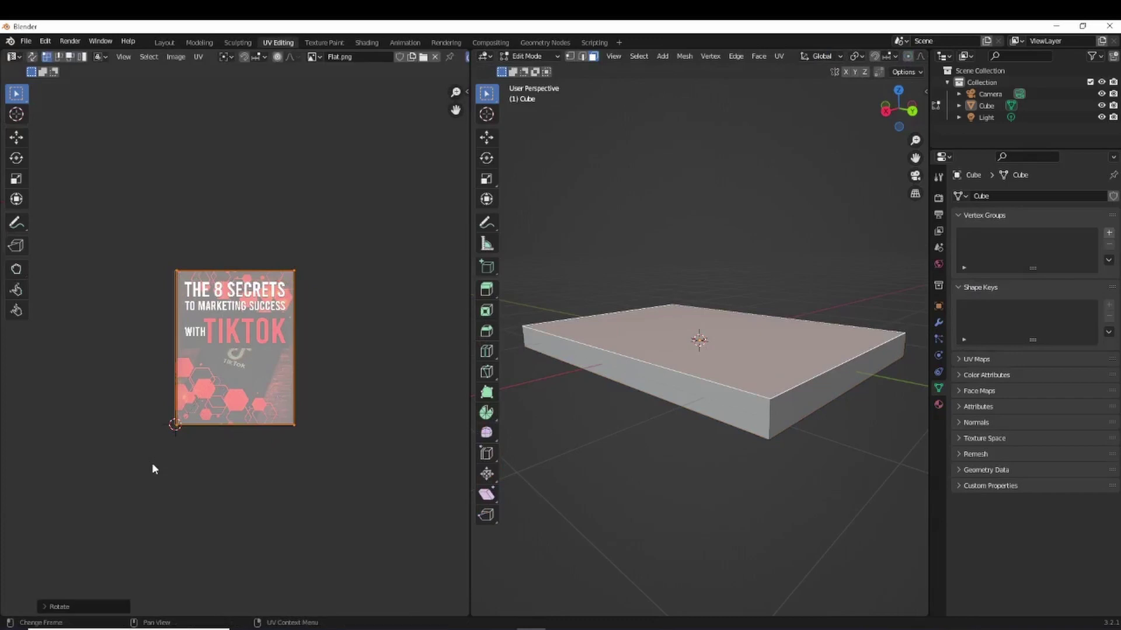
{"action": "left_click", "coordinate": [615, 415]}
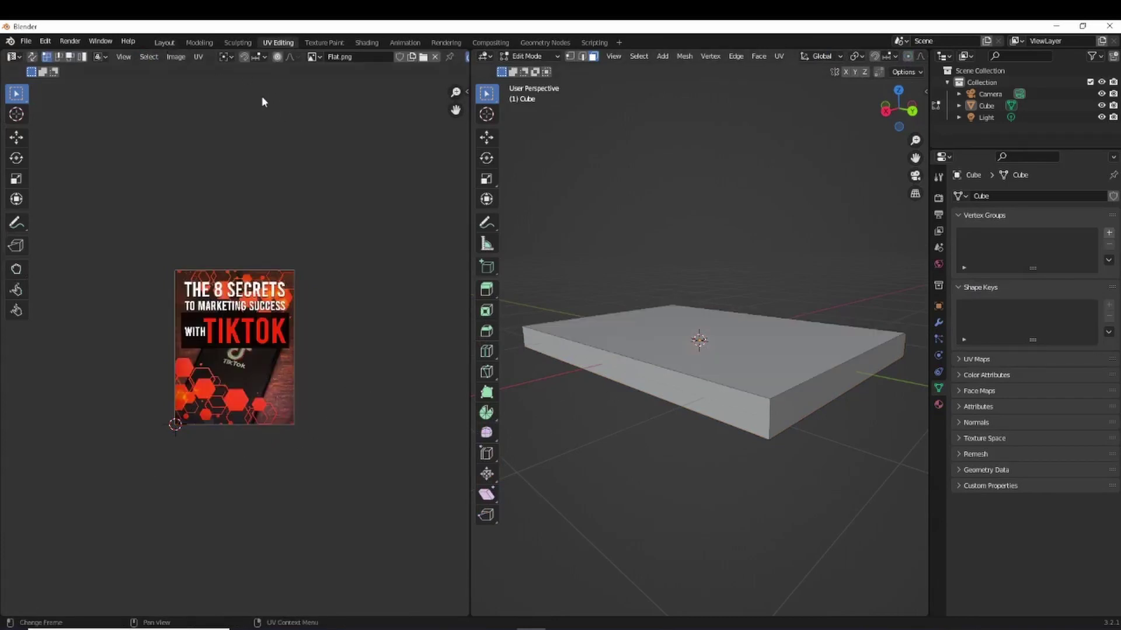
Return to the Layout workspace, select the book and examine its underside and front cover
{"action": "left_click", "coordinate": [164, 43]}
{"action": "middle_click_drag", "start_coordinate": [479, 245], "coordinate": [502, 313]}
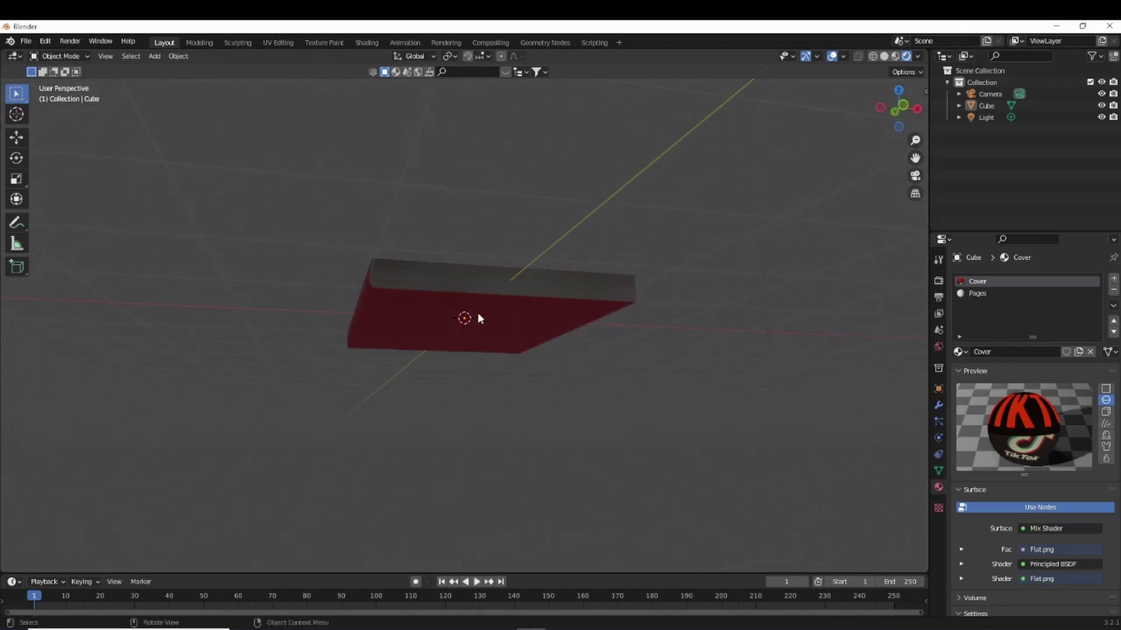
{"action": "left_click", "coordinate": [448, 313]}
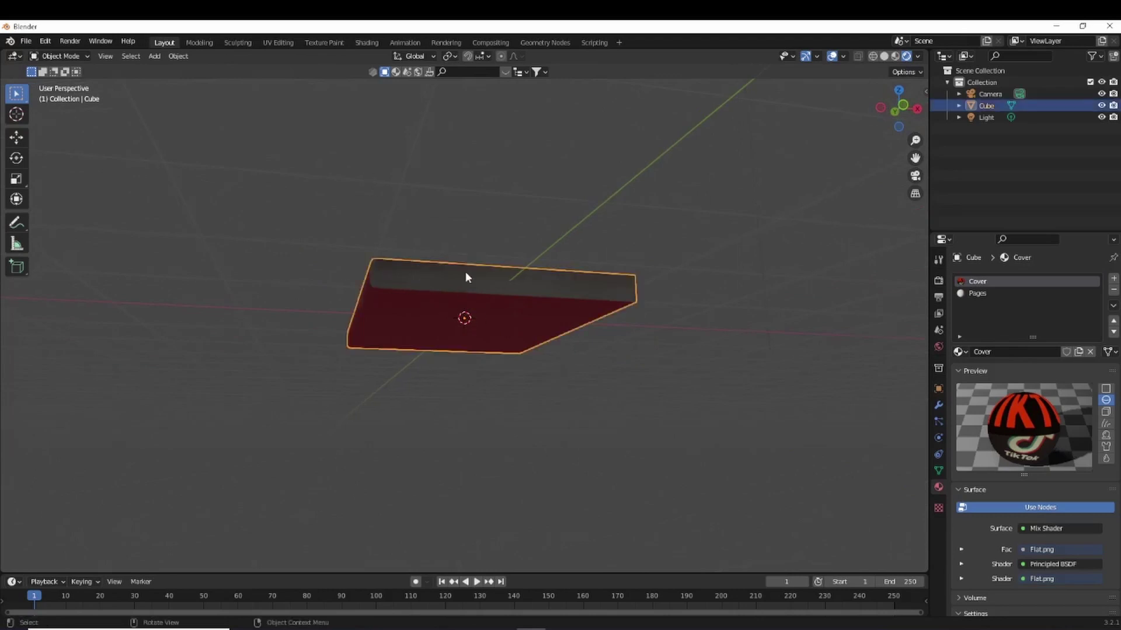
{"action": "middle_click_drag", "start_coordinate": [465, 275], "coordinate": [453, 331]}
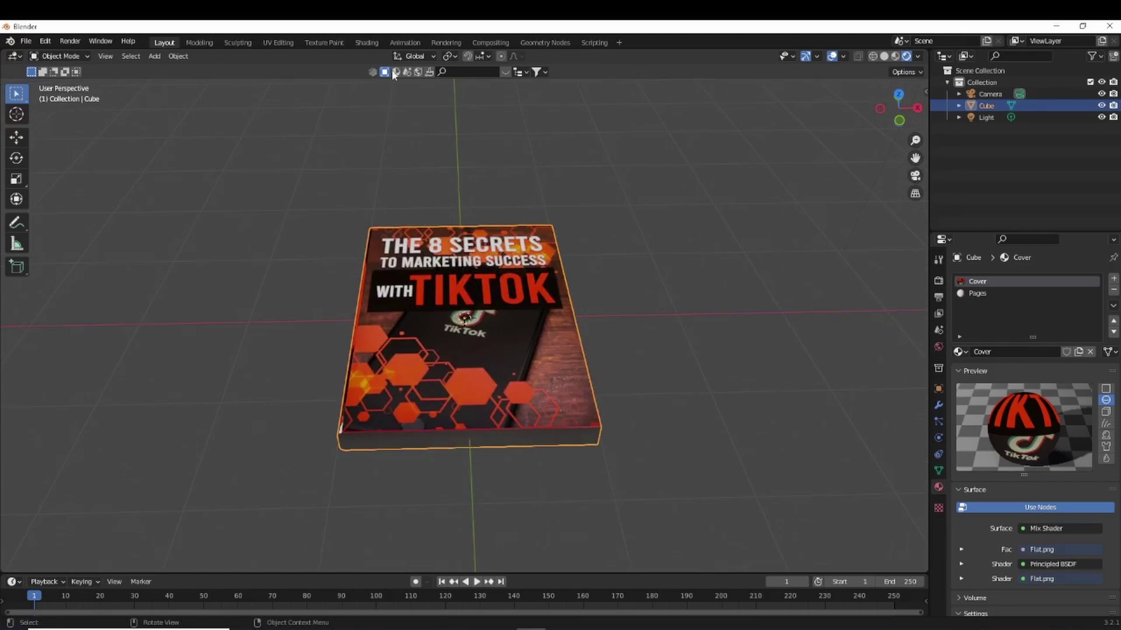
In the Shading workspace, set the Cover material's base colour by sampling red from the TikTok lettering on the book cover
{"action": "left_click", "coordinate": [366, 43]}
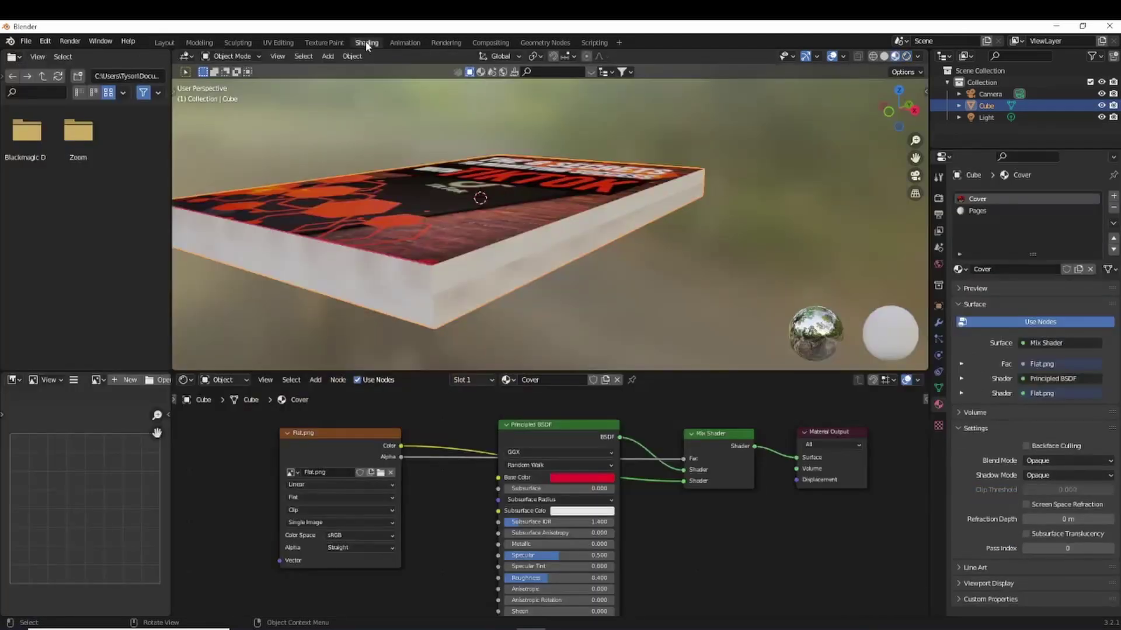
{"action": "left_click", "coordinate": [573, 477]}
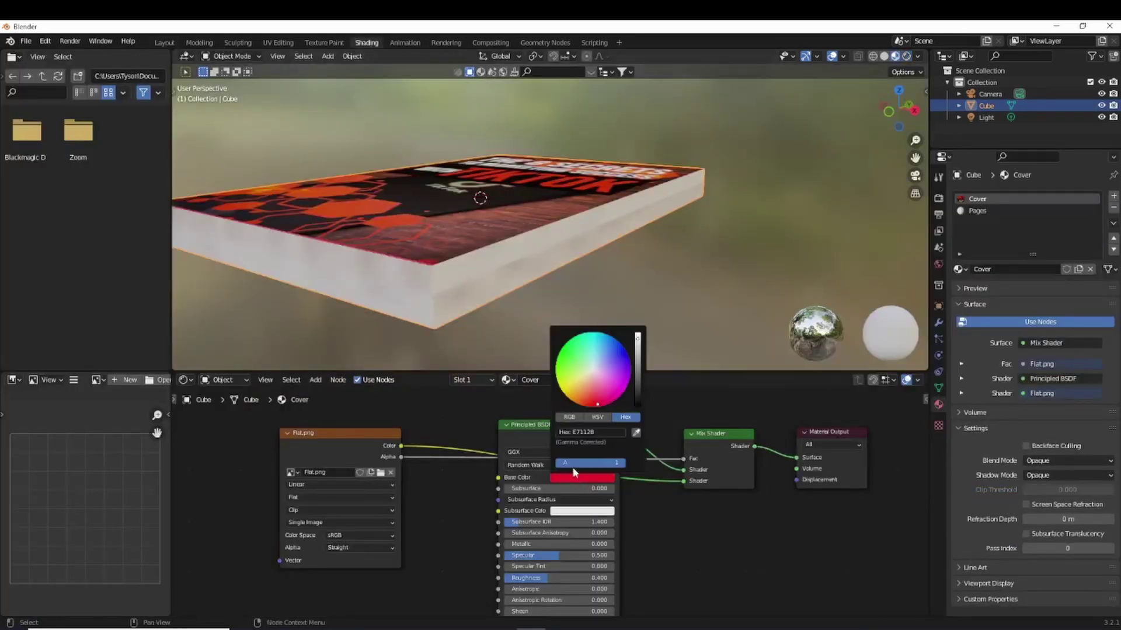
{"action": "left_click", "coordinate": [635, 432]}
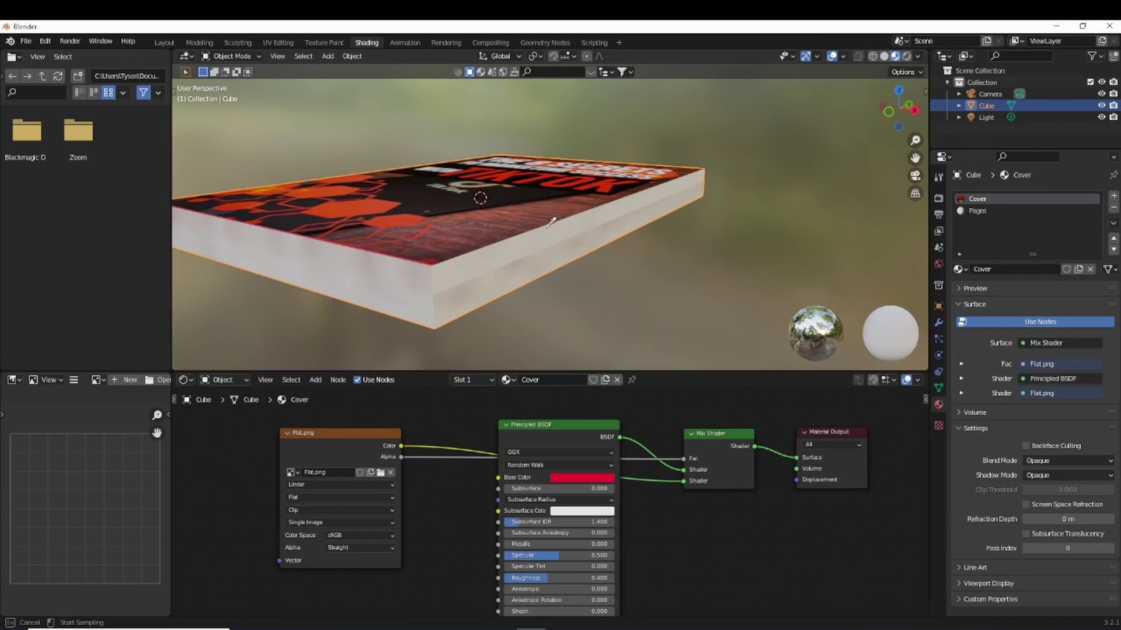
{"action": "left_click", "coordinate": [610, 178]}
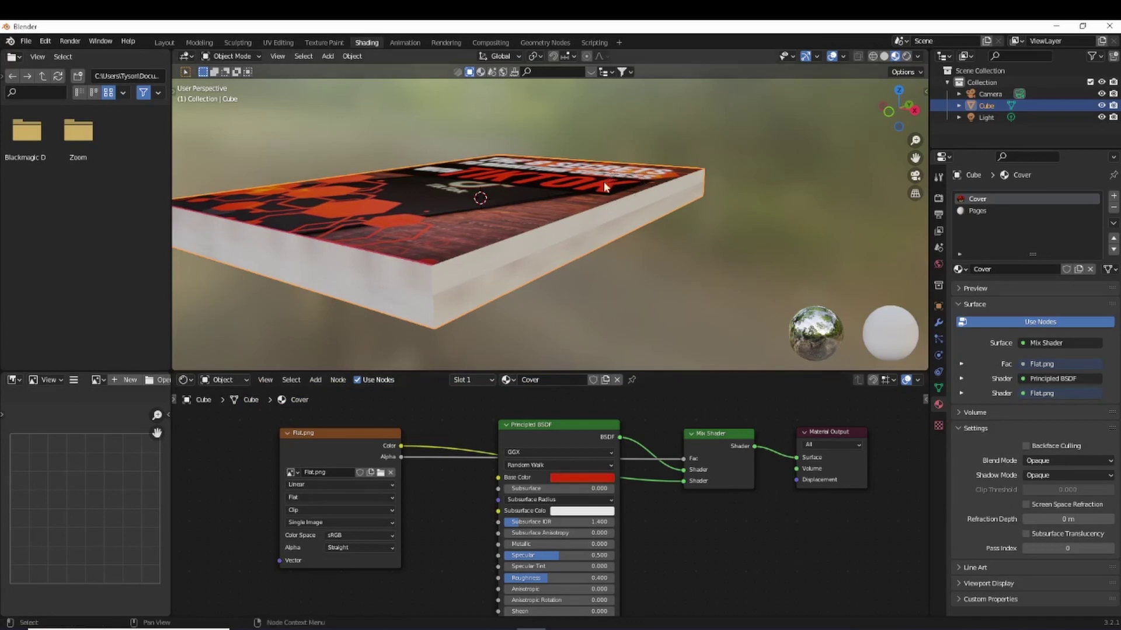
{"action": "left_click", "coordinate": [612, 478]}
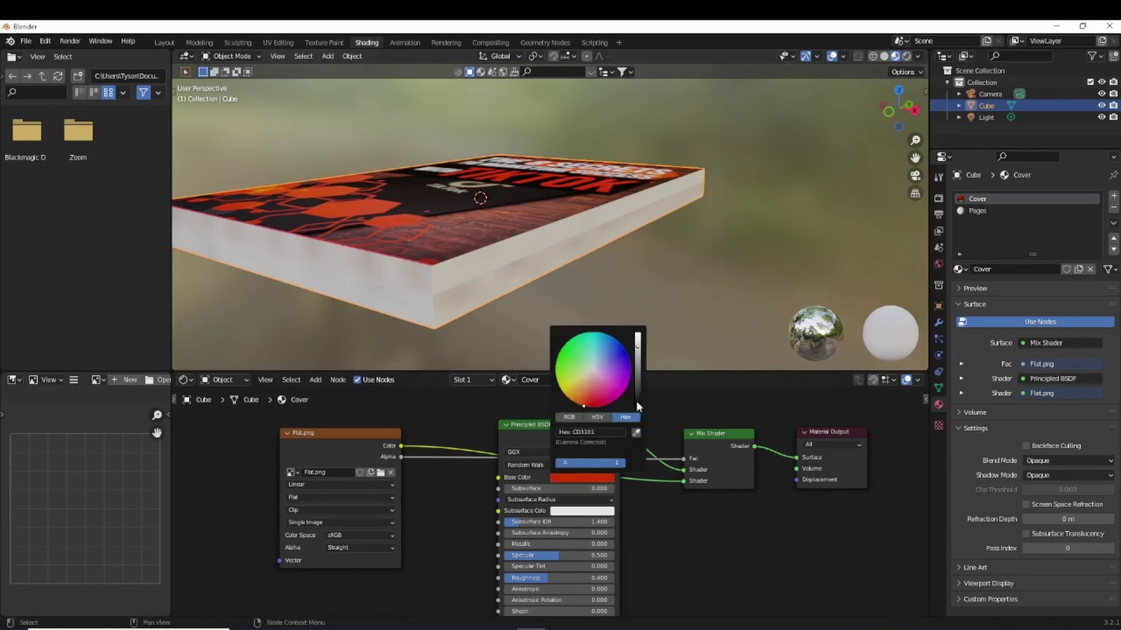
{"action": "left_click", "coordinate": [639, 434]}
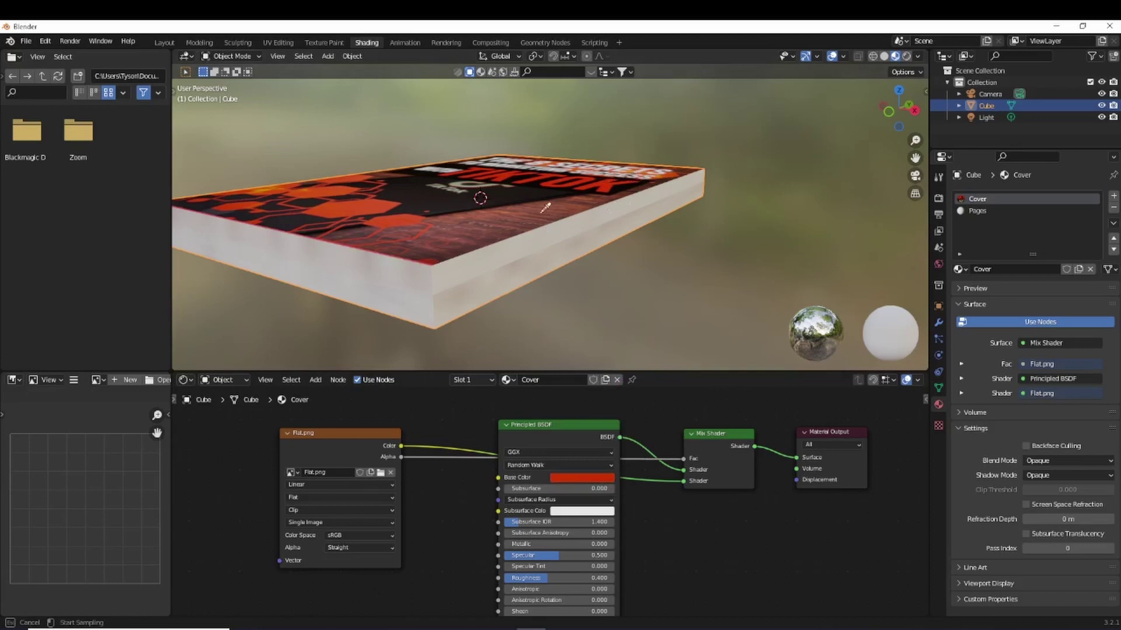
{"action": "left_click", "coordinate": [507, 172]}
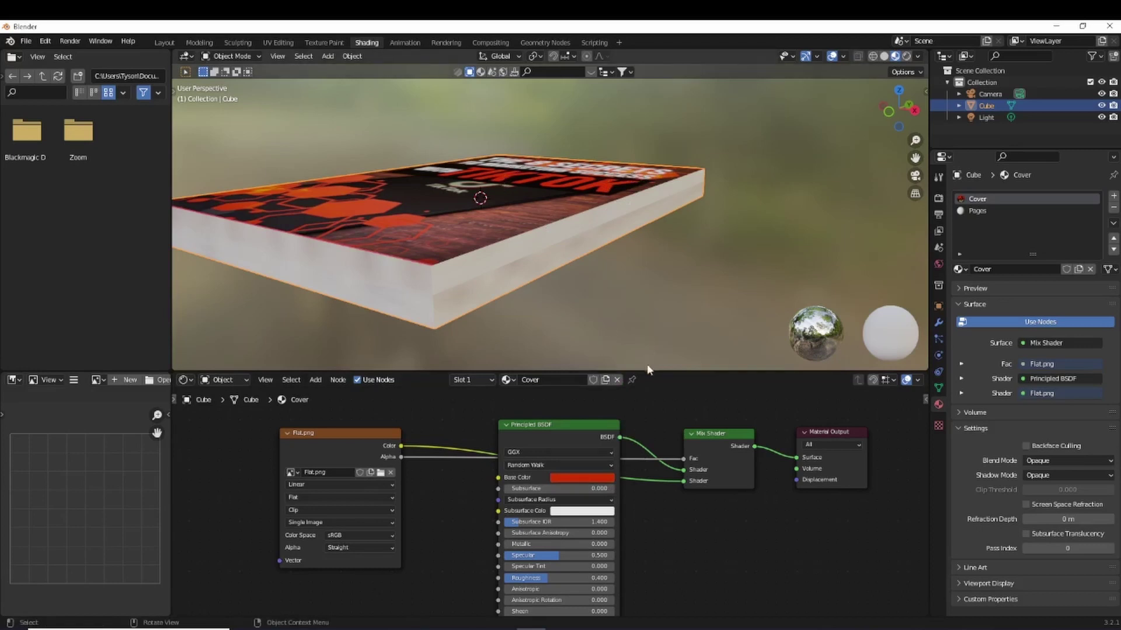
Return to the Layout workspace and add an area light at the book's location
{"action": "left_click", "coordinate": [166, 43]}
{"action": "mouse_move", "coordinate": [587, 303]}
{"action": "middle_mouse_down"}
{"action": "mouse_move", "coordinate": [629, 282]}
{"action": "mouse_move", "coordinate": [621, 208]}
{"action": "mouse_move", "coordinate": [717, 313]}
{"action": "mouse_move", "coordinate": [608, 348]}
{"action": "mouse_move", "coordinate": [572, 271]}
{"action": "mouse_move", "coordinate": [597, 312]}
{"action": "mouse_move", "coordinate": [595, 331]}
{"action": "mouse_move", "coordinate": [551, 313]}
{"action": "middle_mouse_up"}
{"action": "scroll", "coordinate": [582, 323], "scroll_direction": "down", "scroll_amount": 8}
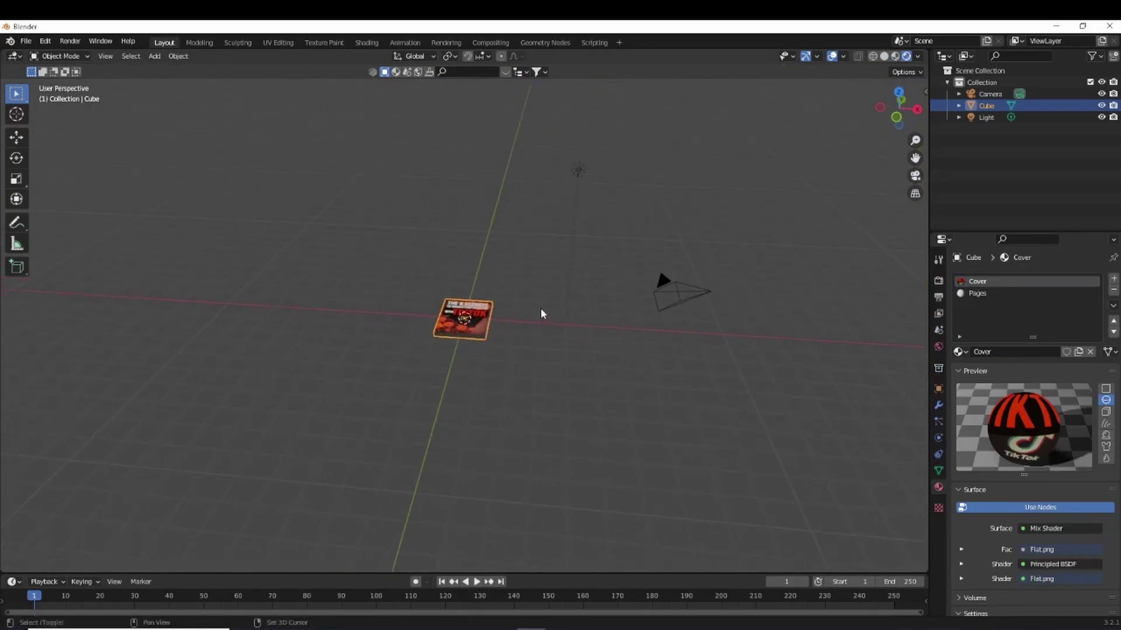
{"action": "key", "text": "shift+a"}
{"action": "mouse_move", "coordinate": [543, 309]}
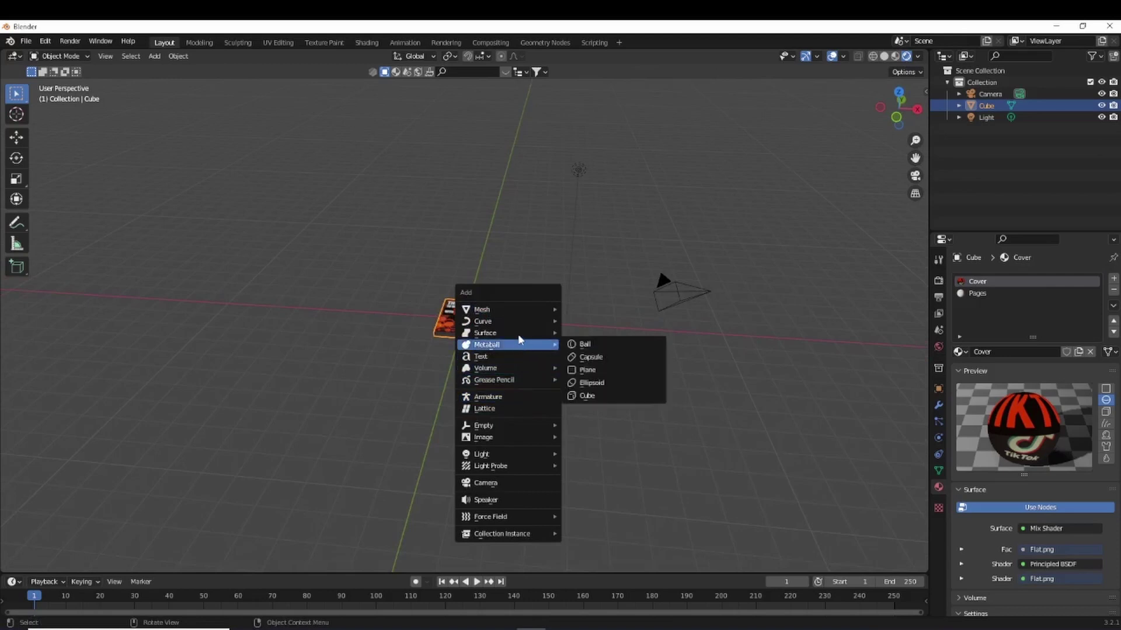
{"action": "mouse_move", "coordinate": [518, 455]}
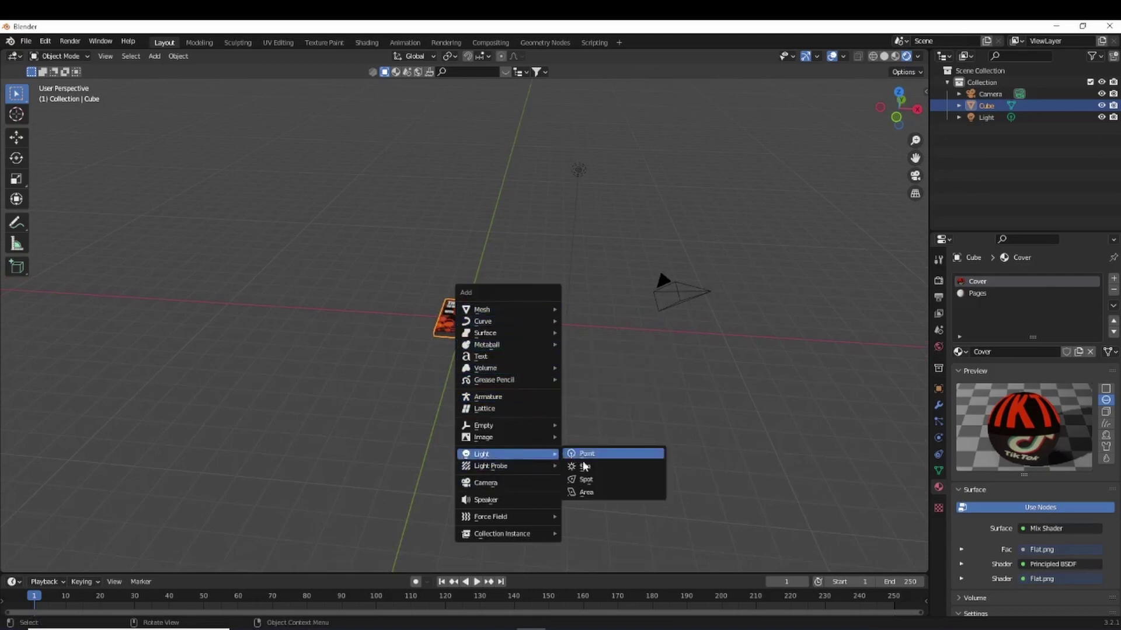
{"action": "left_click", "coordinate": [590, 494]}
Raise the area light above the book along the Z axis and tilt it around the Y axis
{"action": "key", "text": "g"}
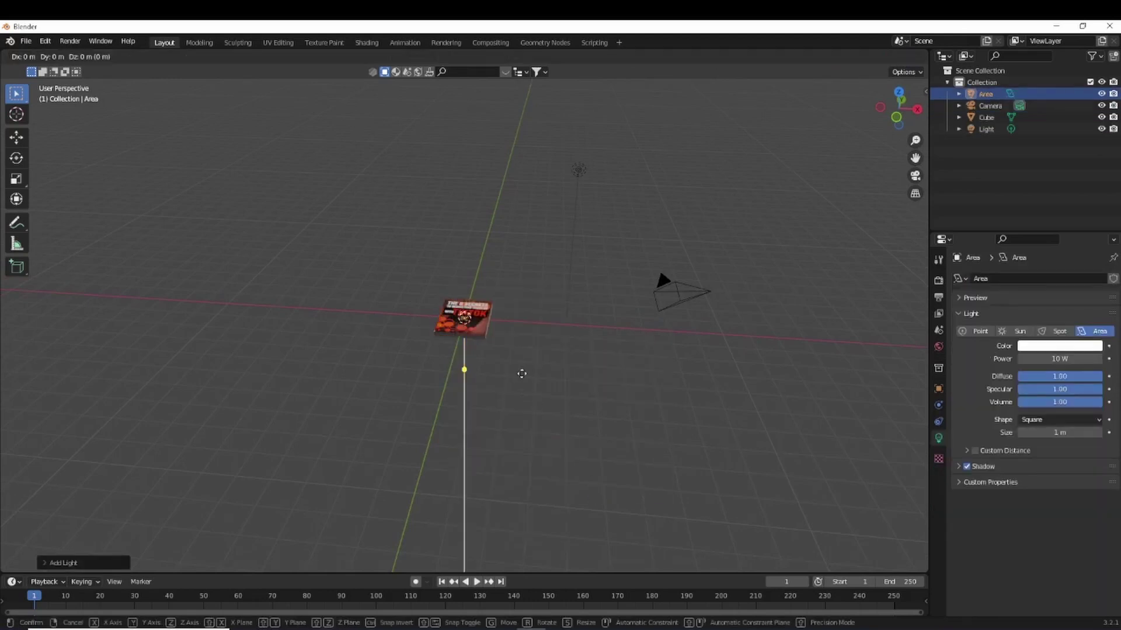
{"action": "key", "text": "z"}
{"action": "left_click", "coordinate": [542, 328]}
{"action": "middle_click_drag", "start_coordinate": [542, 329], "coordinate": [506, 370]}
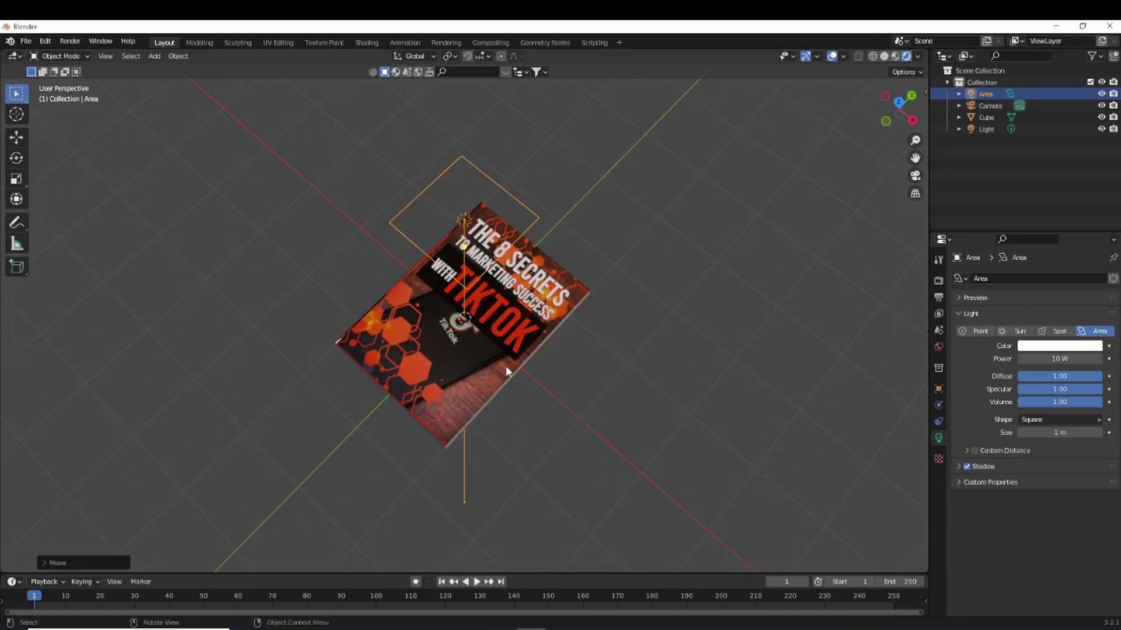
{"action": "key", "text": "r"}
{"action": "key", "text": "y"}
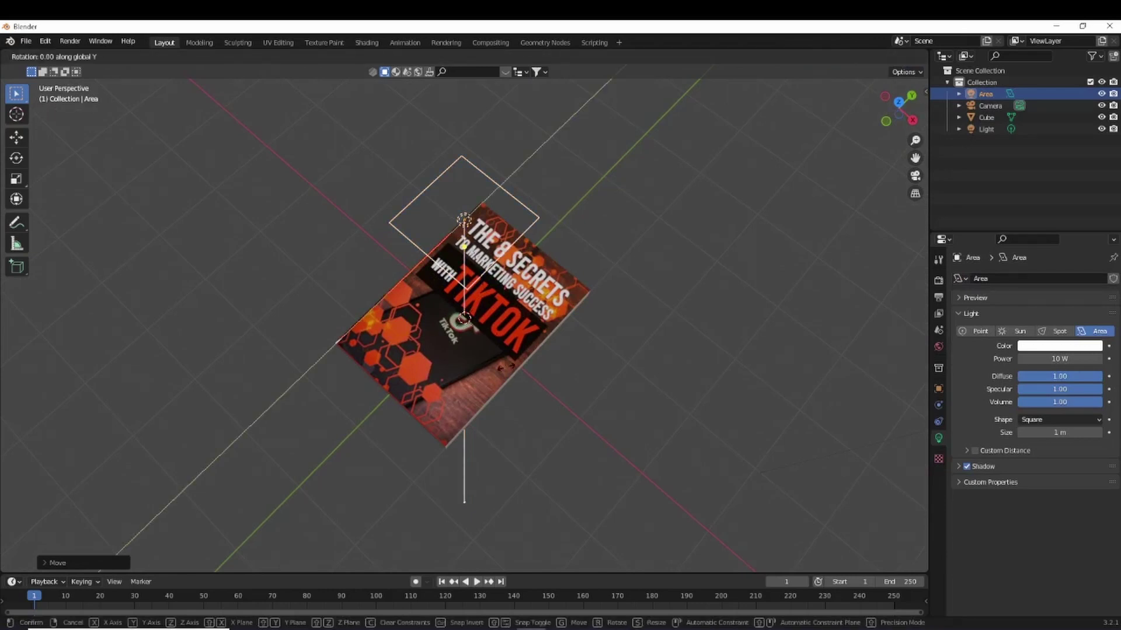
{"action": "left_click", "coordinate": [425, 300]}
{"action": "middle_click_drag", "start_coordinate": [425, 300], "coordinate": [445, 319]}
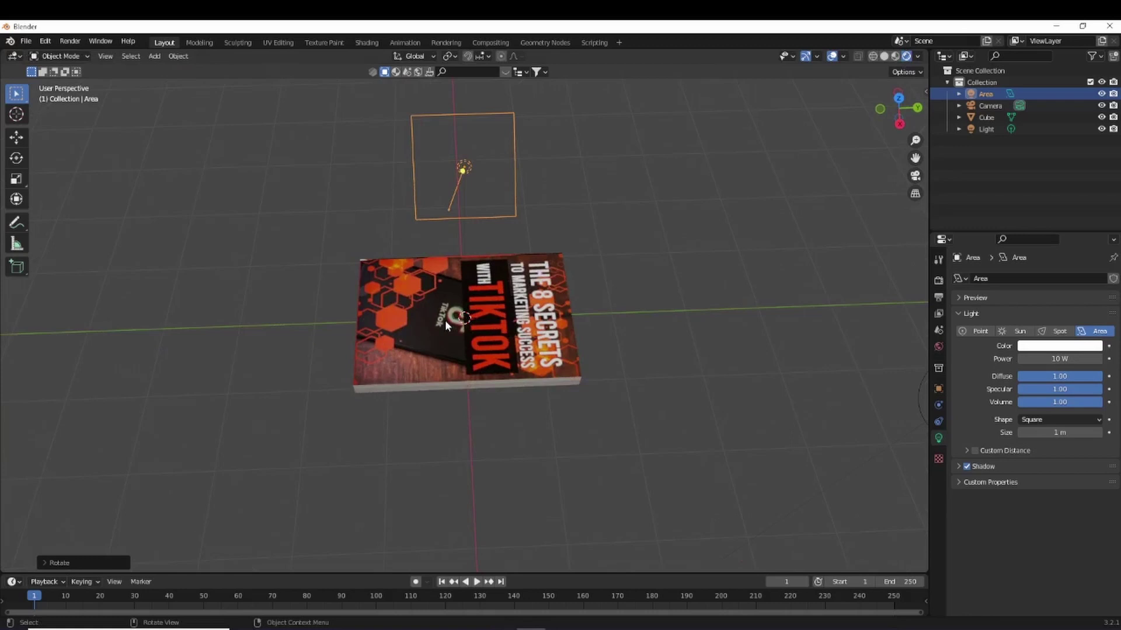
Move the area light along X past the book's fore edge, then along Y beyond the bottom of the cover
{"action": "key", "text": "g"}
{"action": "key", "text": "x"}
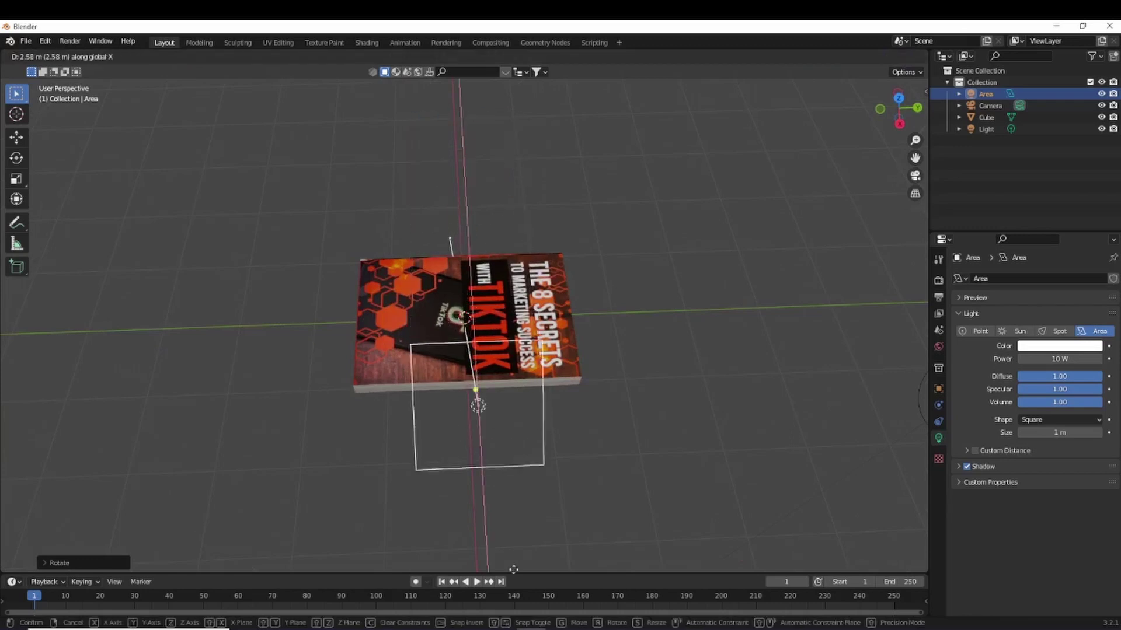
{"action": "left_click", "coordinate": [521, 196]}
{"action": "scroll", "coordinate": [604, 212], "scroll_direction": "down", "scroll_amount": 4}
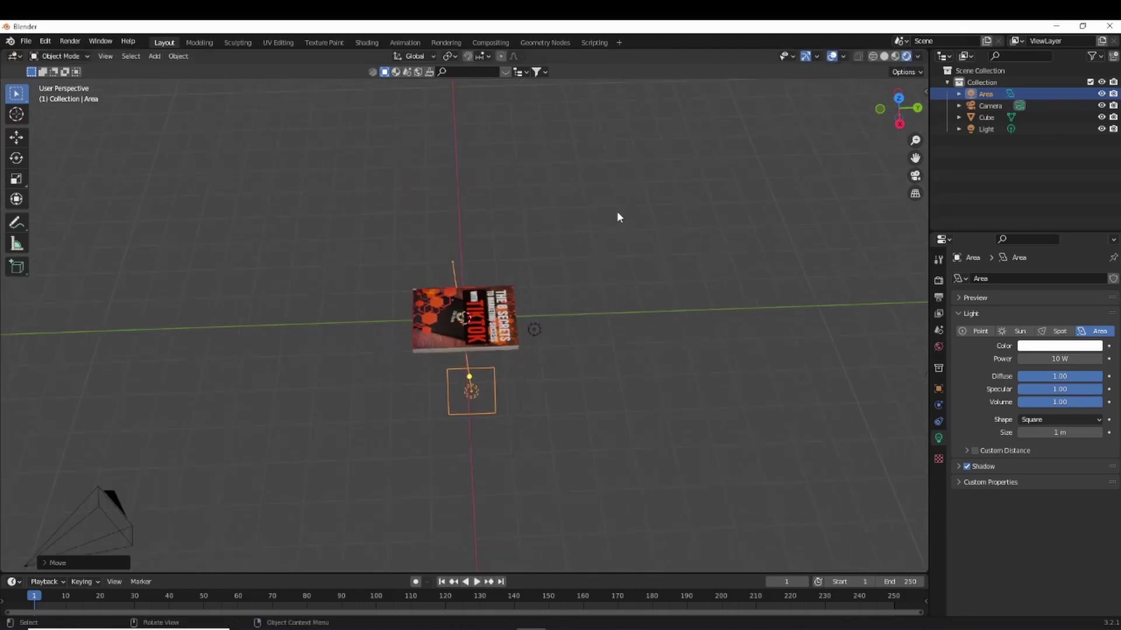
{"action": "key", "text": "g"}
{"action": "key", "text": "y"}
{"action": "left_click", "coordinate": [474, 199]}
Rotate the area light around Z to point towards the book and raise it further along Z
{"action": "key", "text": "r"}
{"action": "key", "text": "z"}
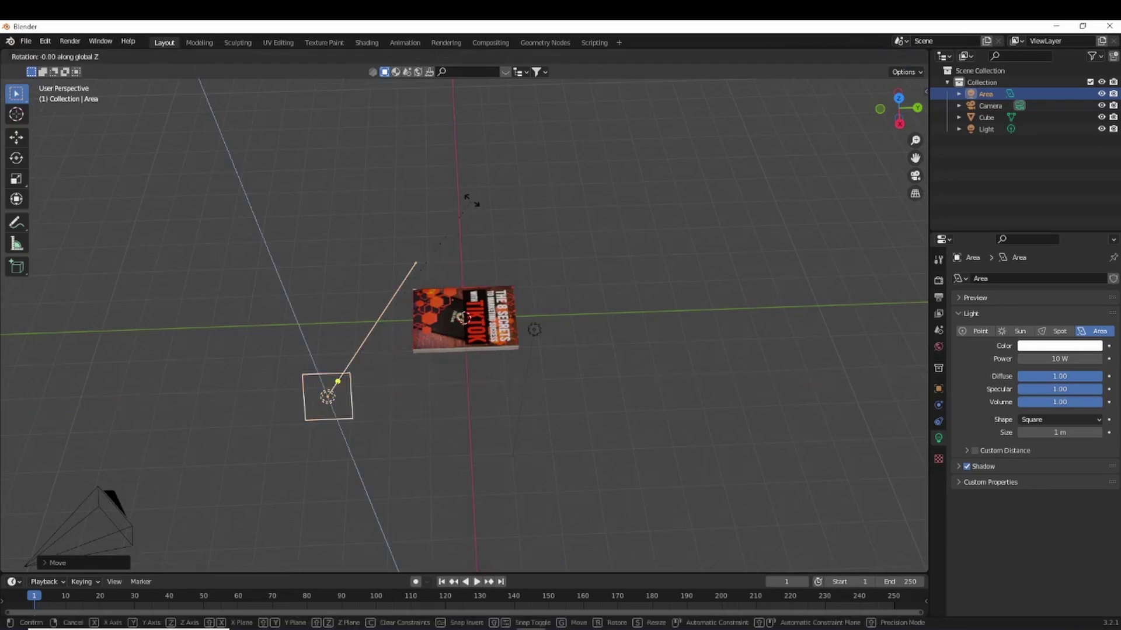
{"action": "left_click", "coordinate": [555, 318]}
{"action": "middle_click_drag", "start_coordinate": [555, 318], "coordinate": [519, 286]}
{"action": "key", "text": "g"}
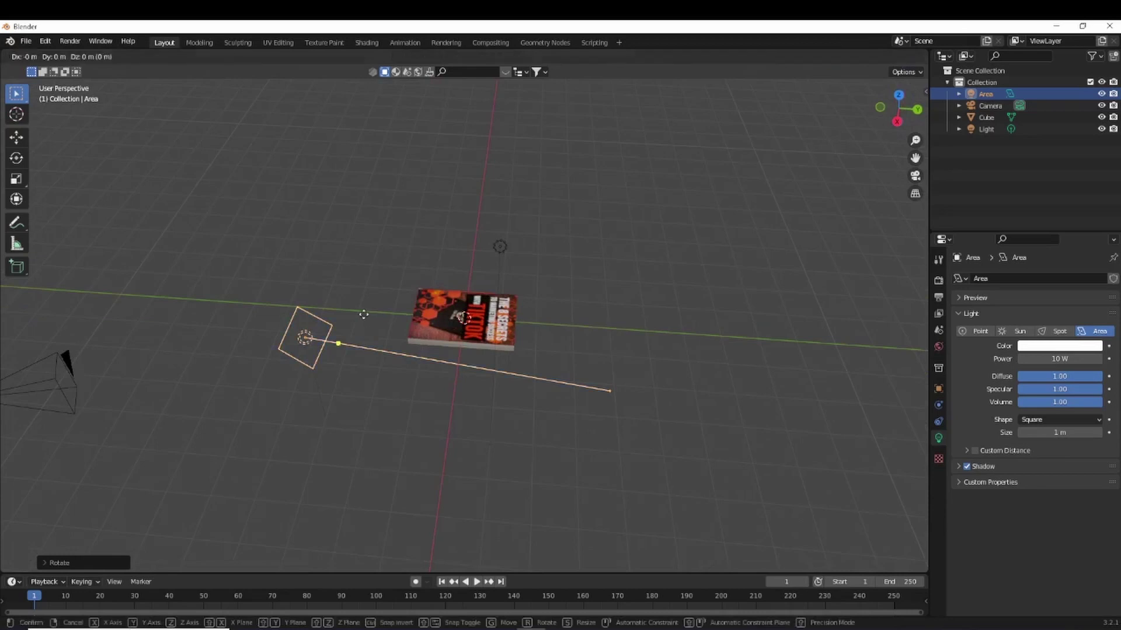
{"action": "key", "text": "z"}
{"action": "left_click", "coordinate": [380, 235]}
{"action": "middle_click_drag", "start_coordinate": [482, 349], "coordinate": [551, 350]}
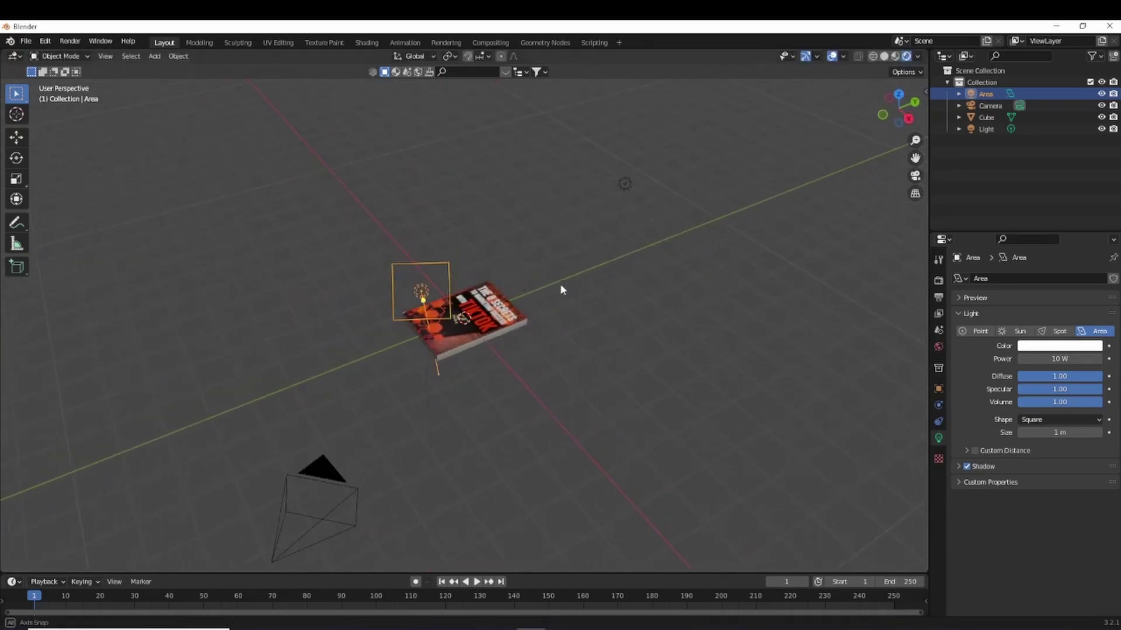
Duplicate the area light and place the copy along the X axis on the spine side of the book
{"action": "middle_click_drag", "start_coordinate": [560, 287], "coordinate": [465, 306]}
{"action": "key", "text": "shift+d"}
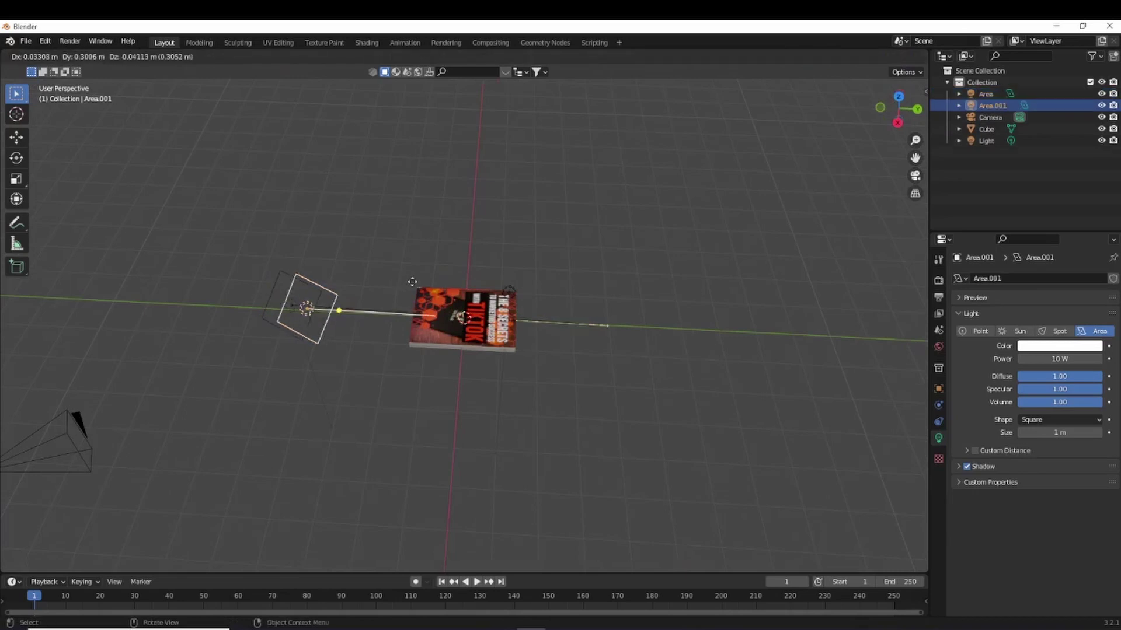
{"action": "key", "text": "y"}
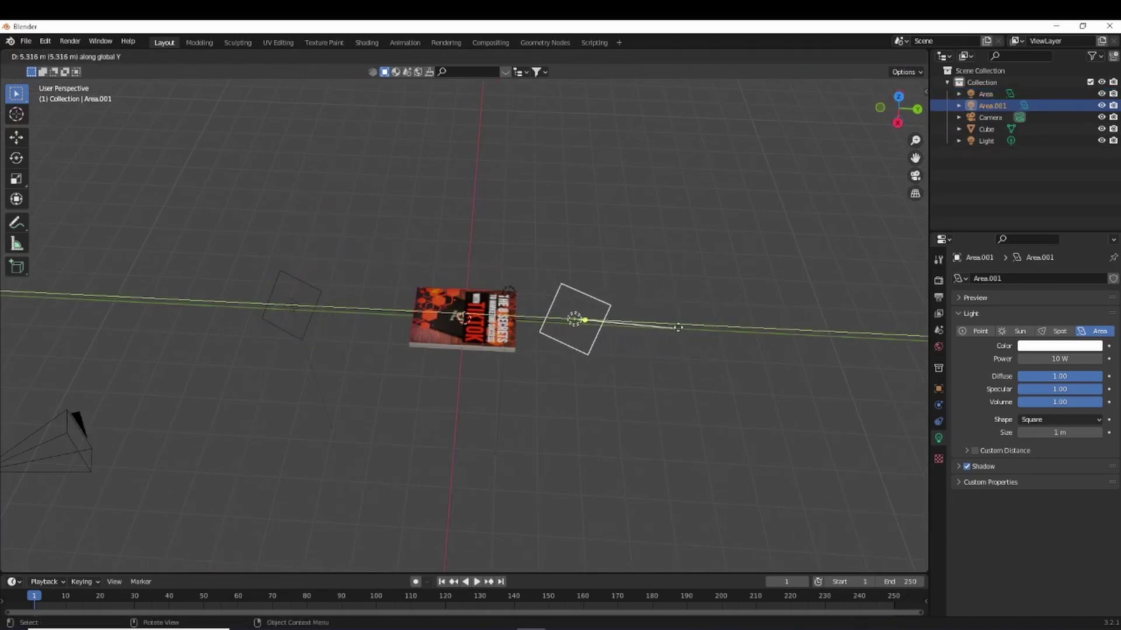
{"action": "key", "text": "x"}
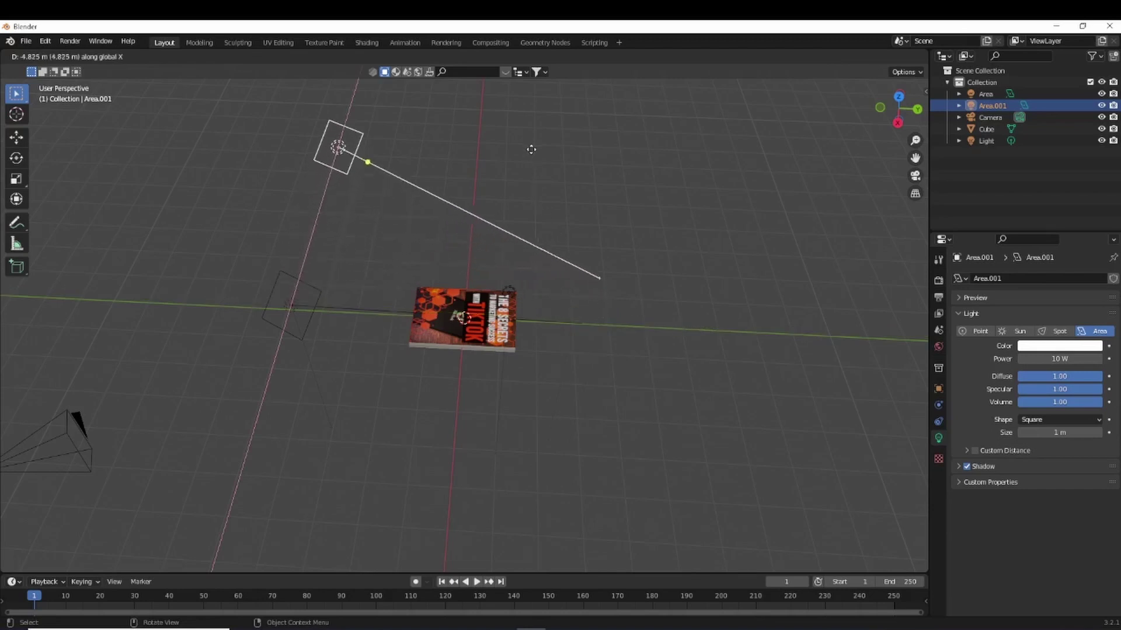
{"action": "left_click", "coordinate": [530, 134]}
{"action": "middle_click_drag", "start_coordinate": [447, 257], "coordinate": [537, 278]}
Rotate the duplicated area light around Z, using the top view to aim its beam at the book
{"action": "key", "text": "r"}
{"action": "key", "text": "z"}
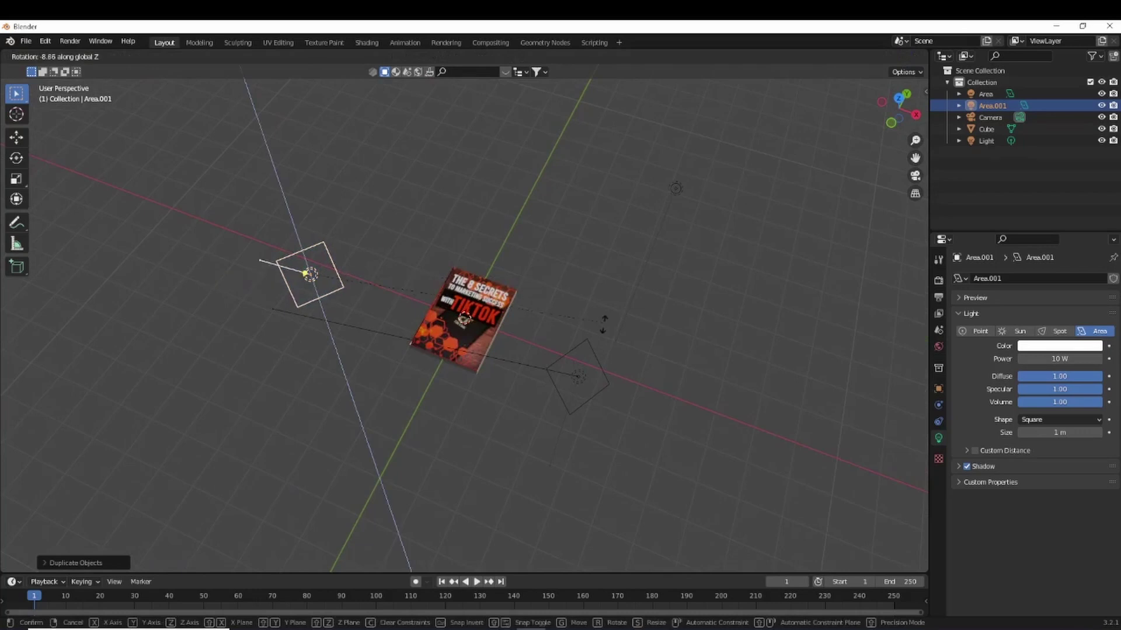
{"action": "left_click", "coordinate": [453, 416]}
{"action": "middle_click_drag", "start_coordinate": [452, 415], "coordinate": [581, 377]}
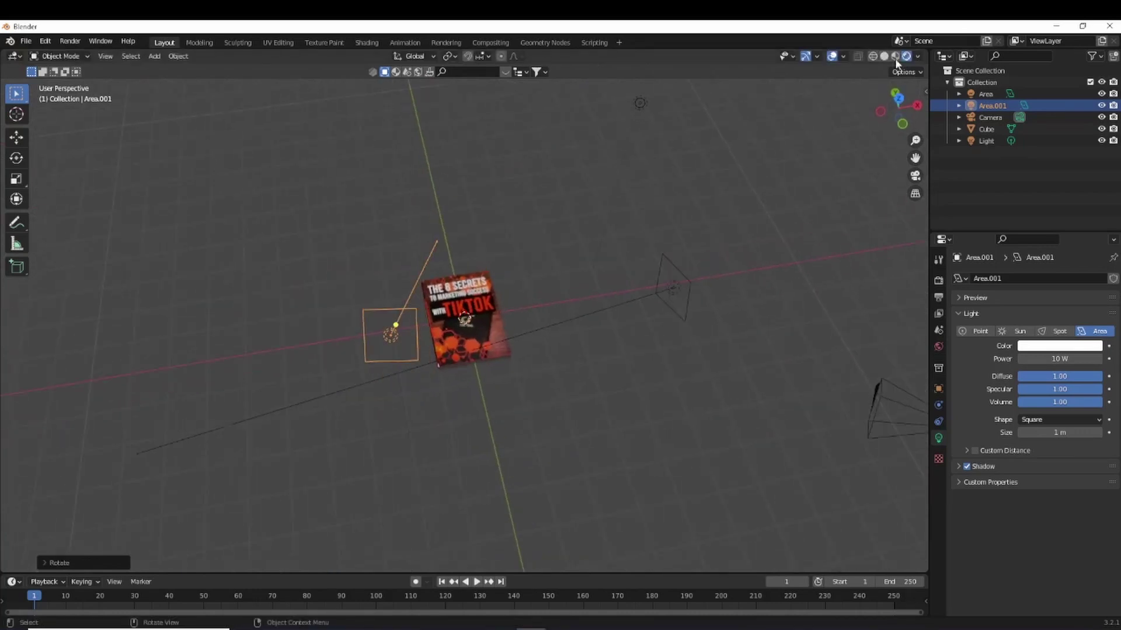
{"action": "left_click", "coordinate": [898, 99]}
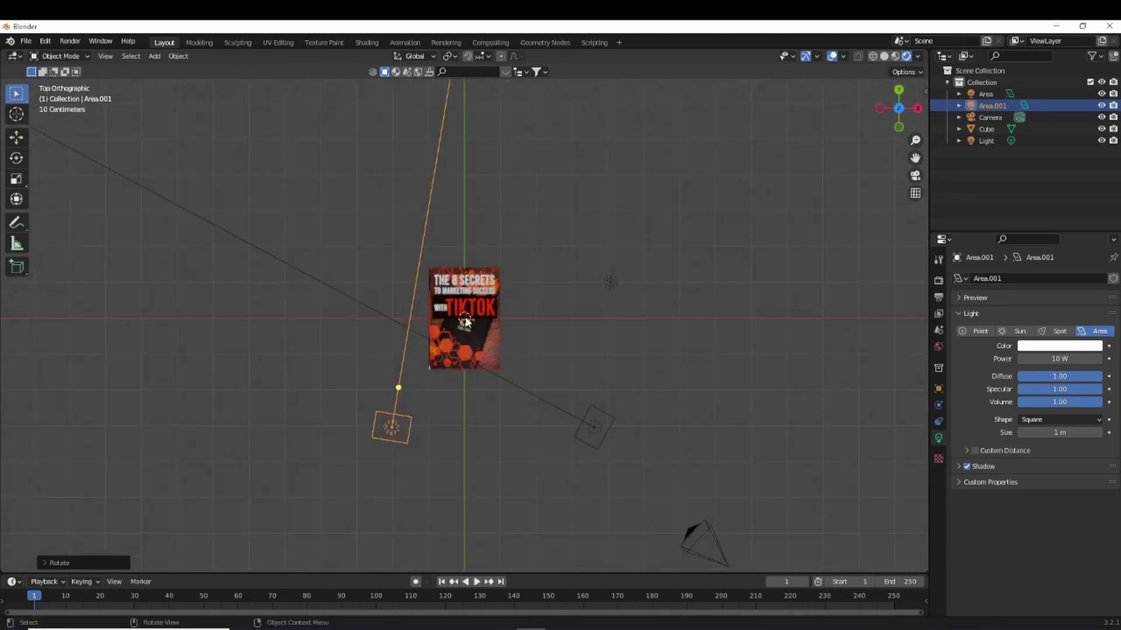
{"action": "key", "text": "r"}
{"action": "key", "text": "z"}
{"action": "left_click", "coordinate": [520, 354]}
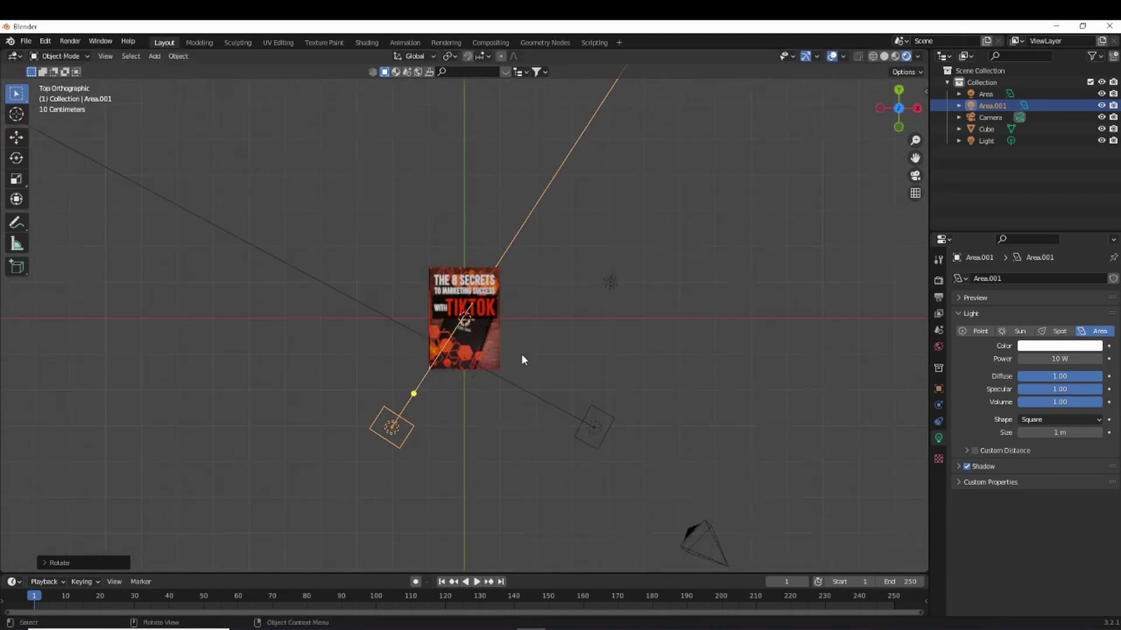
Move the duplicated area light along Y, further away from the bottom of the cover
{"action": "middle_click_drag", "start_coordinate": [520, 353], "coordinate": [502, 279]}
{"action": "key", "text": "g"}
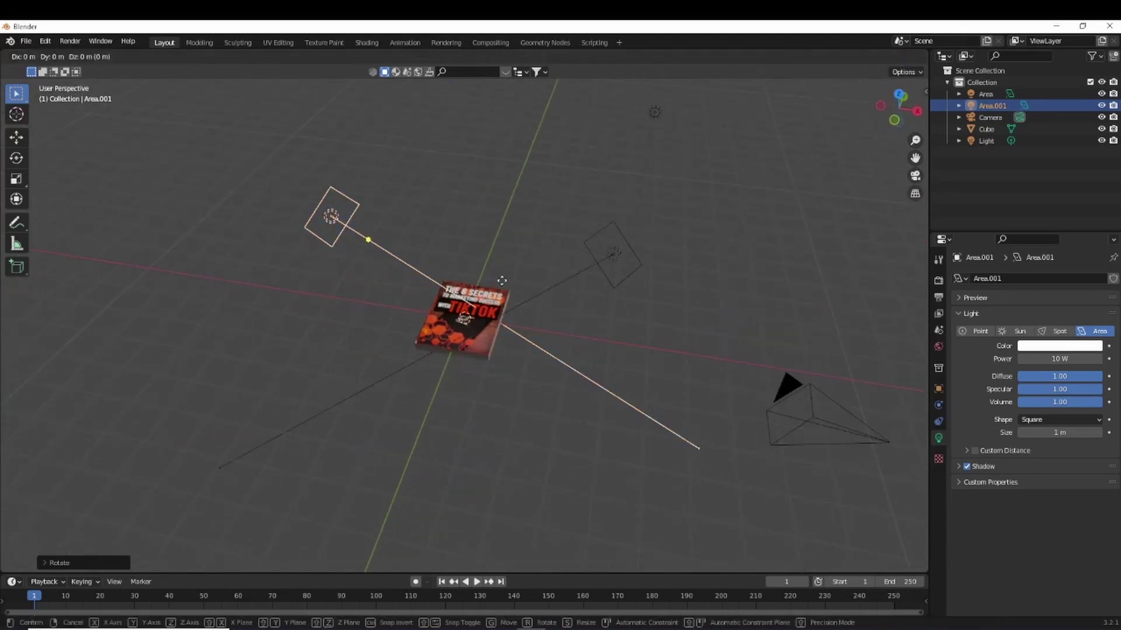
{"action": "key", "text": "y"}
{"action": "left_click", "coordinate": [500, 345]}
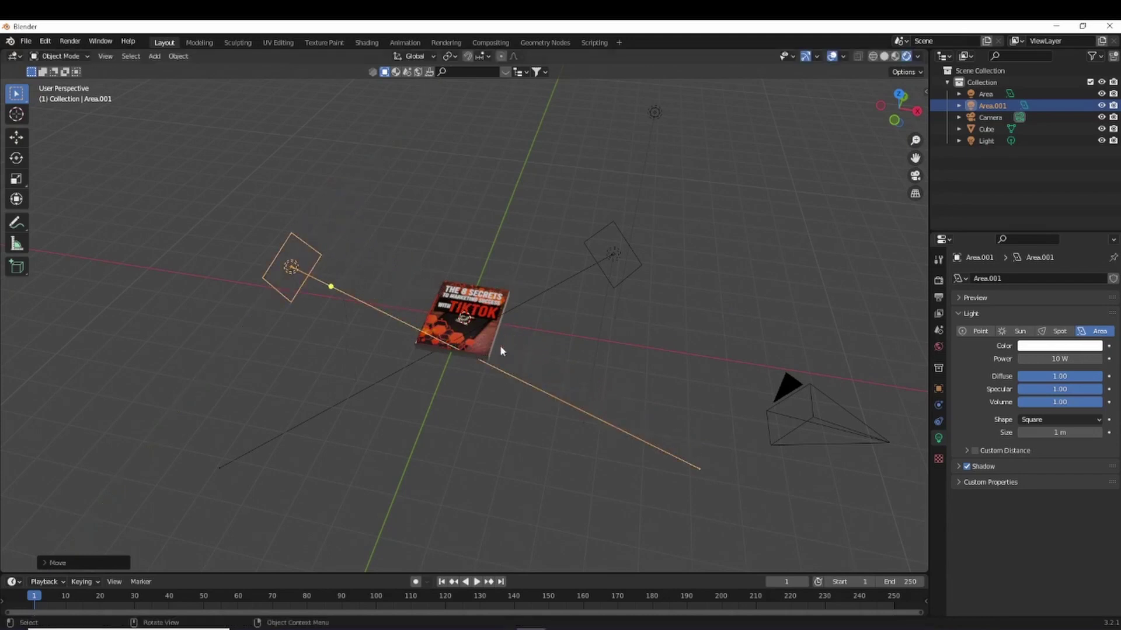
Select the original area light and move it freely to a position closer to the book
{"action": "middle_click_drag", "start_coordinate": [499, 345], "coordinate": [507, 310]}
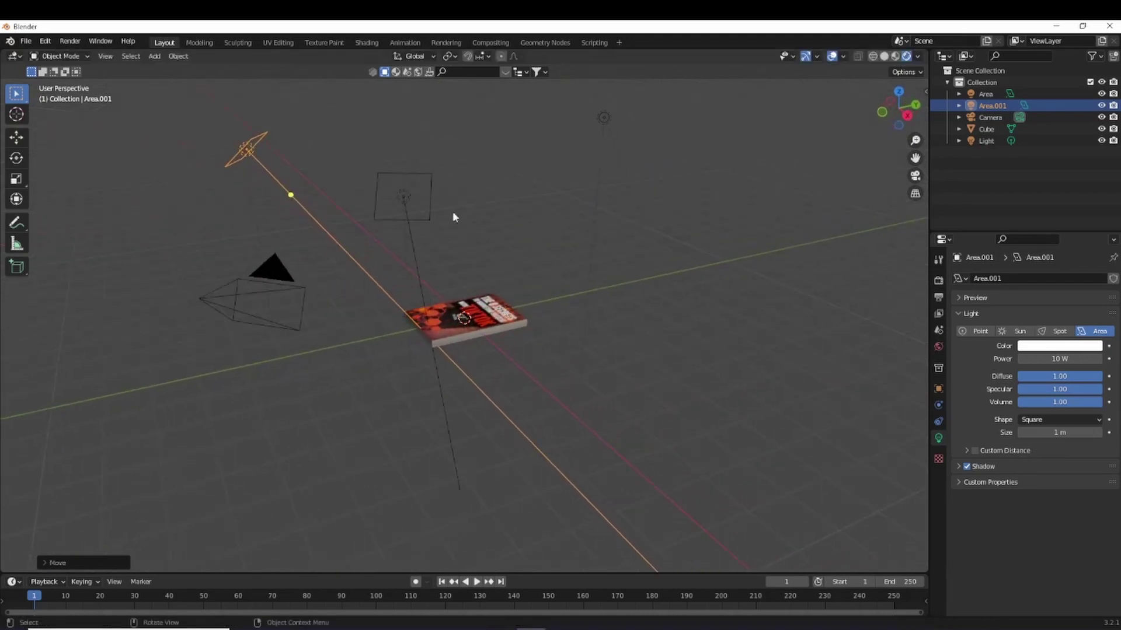
{"action": "left_click", "coordinate": [426, 199]}
{"action": "key", "text": "g"}
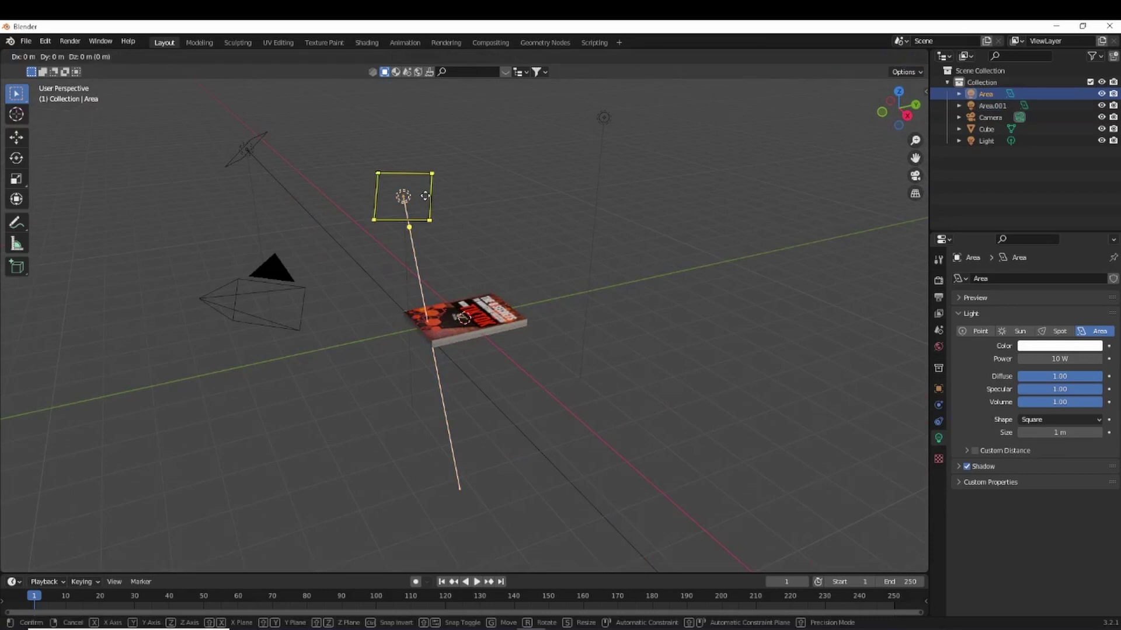
{"action": "left_click", "coordinate": [477, 248]}
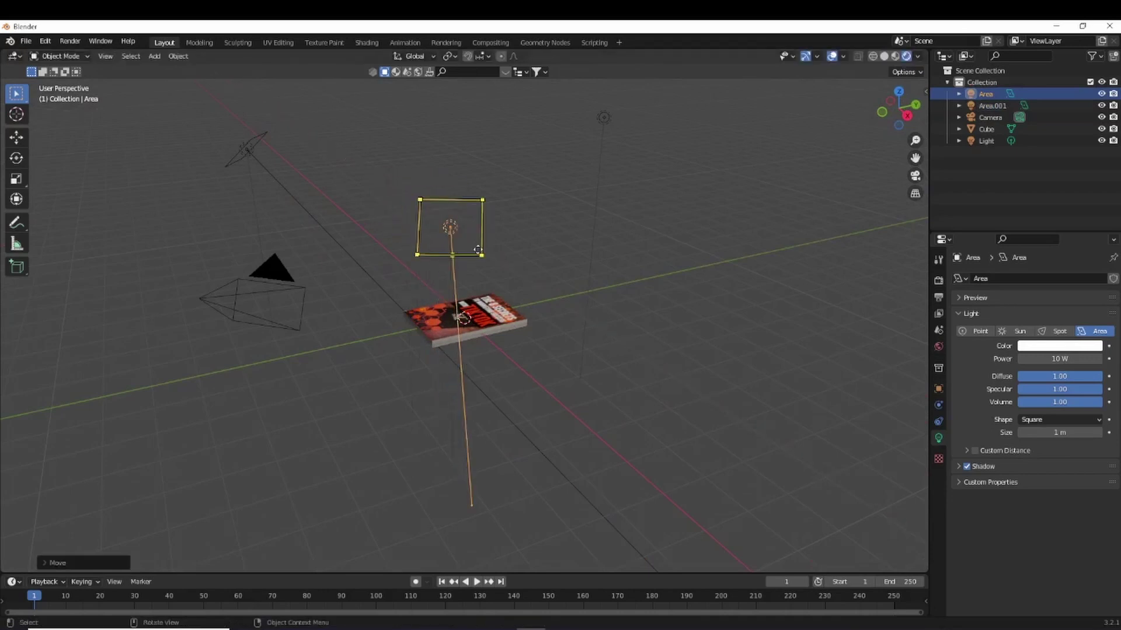
{"action": "left_click", "coordinate": [471, 228]}
Set the power of the duplicated area light to 100 W
{"action": "left_click", "coordinate": [246, 143]}
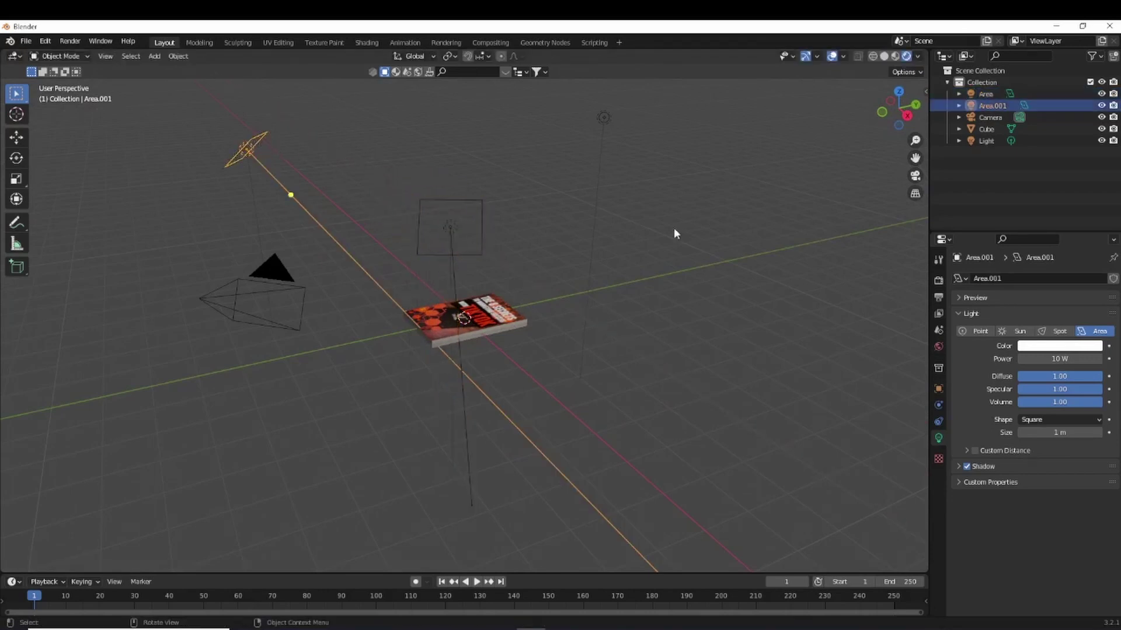
{"action": "left_click", "coordinate": [1049, 361]}
{"action": "key", "text": "Right"}
{"action": "key", "text": "Left"}
{"action": "key", "text": "Left"}
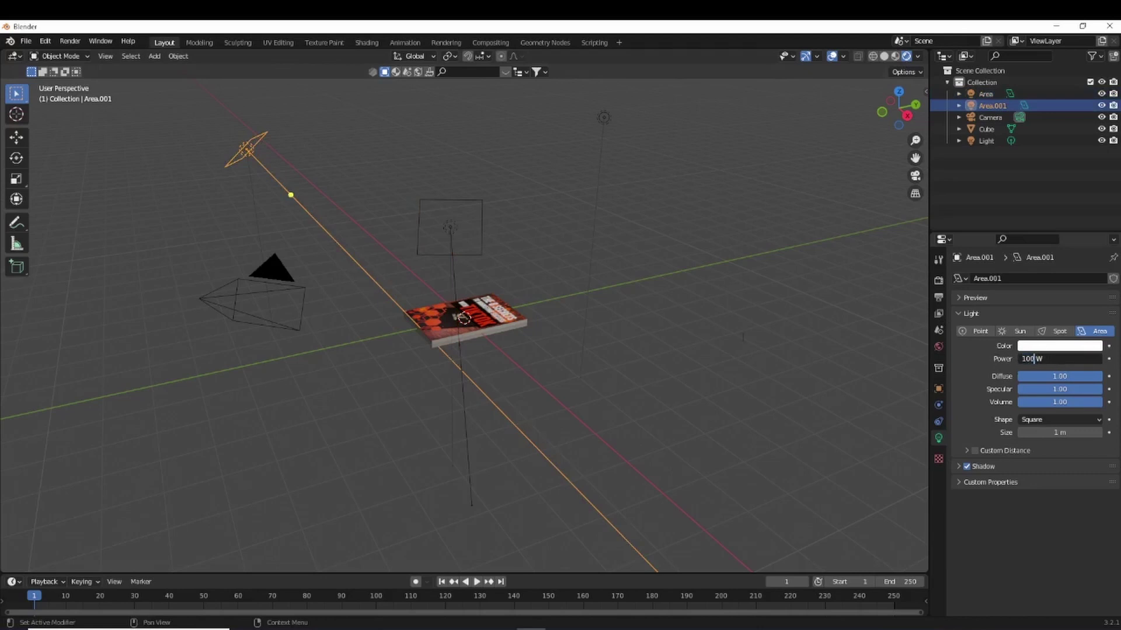
{"action": "key", "text": "Return"}
Set the power of the original area light to 100 W
{"action": "left_click", "coordinate": [472, 228]}
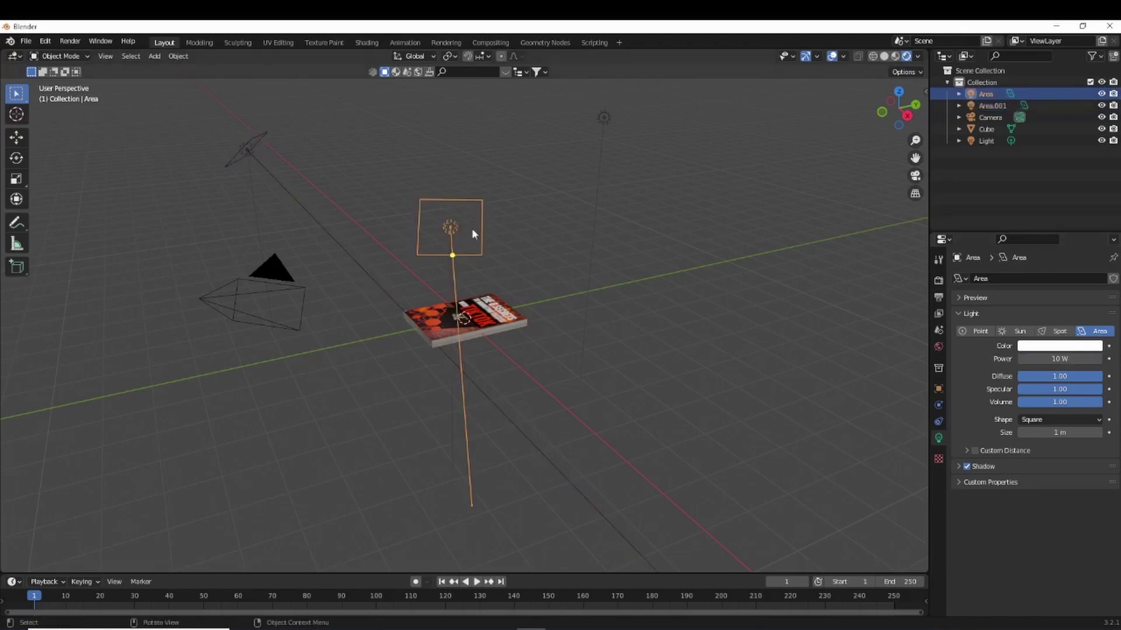
{"action": "left_click", "coordinate": [1059, 358]}
{"action": "left_click", "coordinate": [1030, 358]}
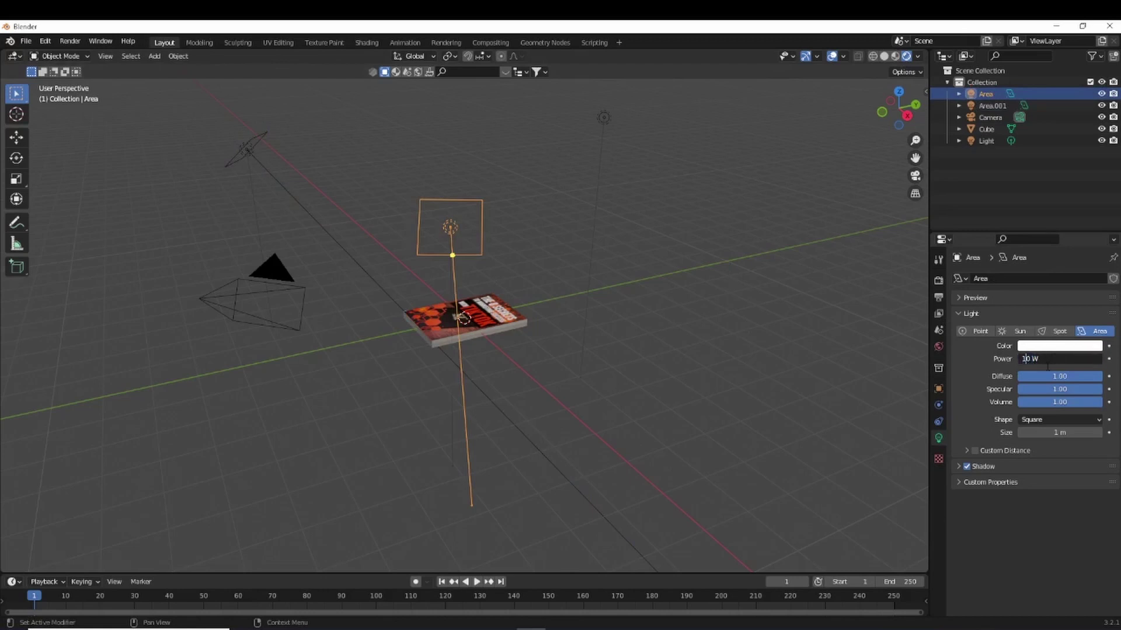
{"action": "key", "text": "Return"}
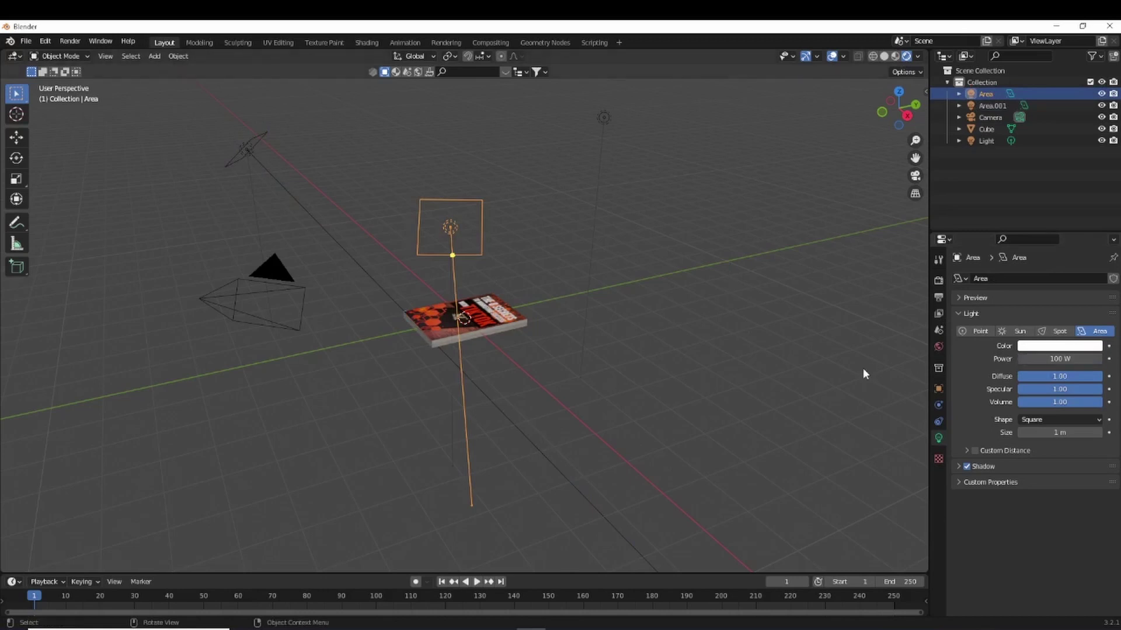
{"action": "left_click", "coordinate": [722, 334]}
Duplicate the original area light, place the copy beyond the top edge of the book cover, and shift it along X toward the book
{"action": "left_click", "coordinate": [464, 236]}
{"action": "key", "text": "shift+d"}
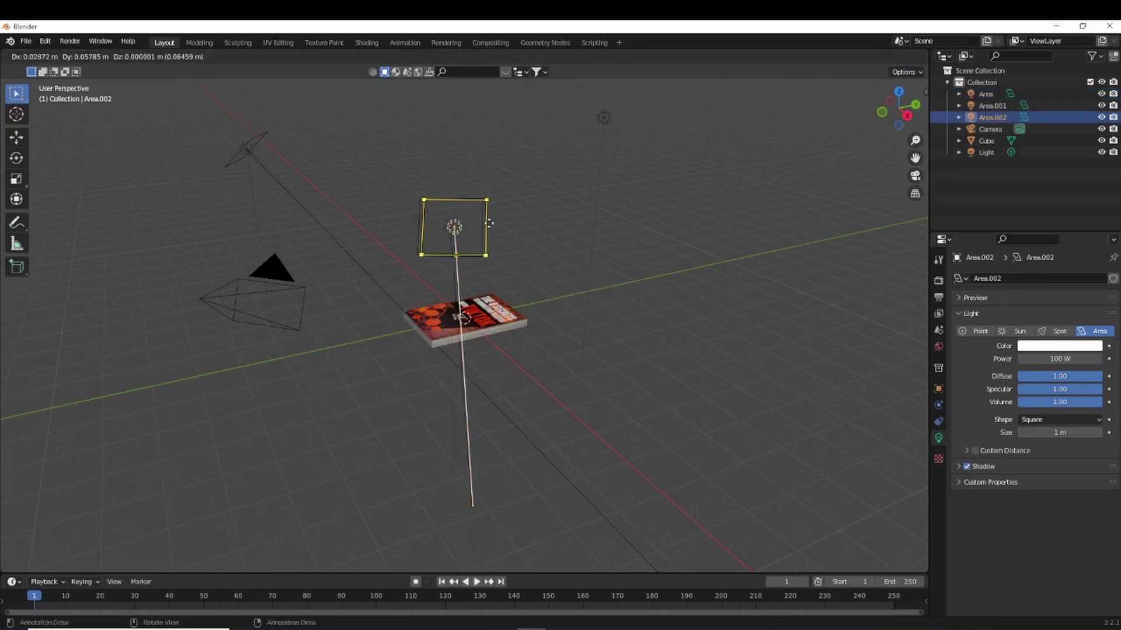
{"action": "left_click", "coordinate": [858, 174]}
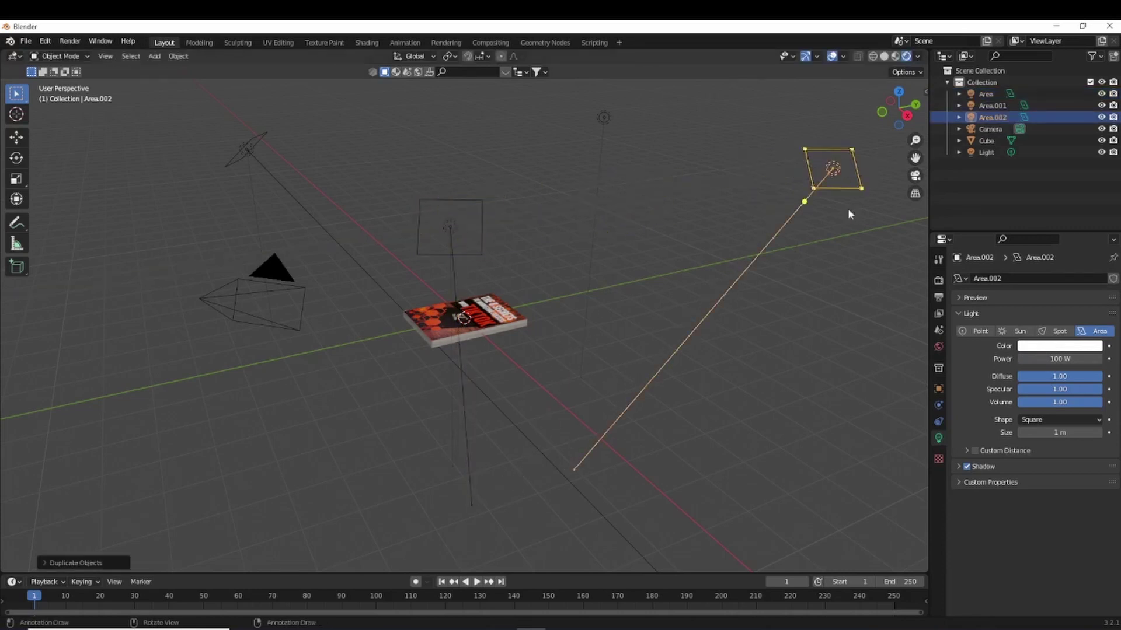
{"action": "middle_click_drag", "start_coordinate": [848, 208], "coordinate": [607, 347]}
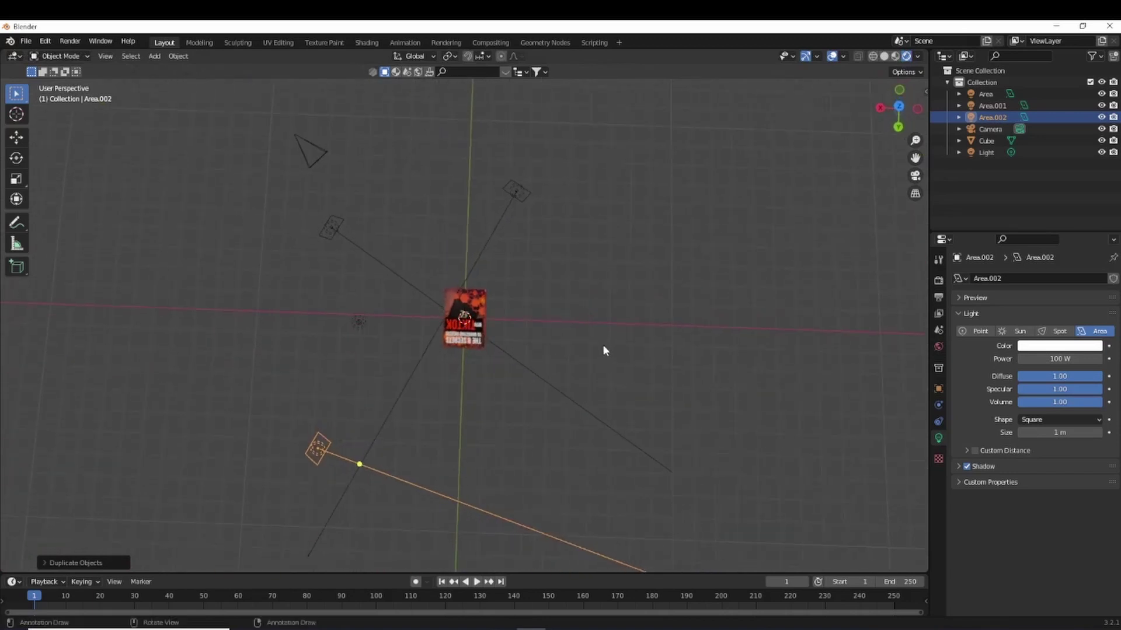
{"action": "key", "text": "g"}
{"action": "key", "text": "x"}
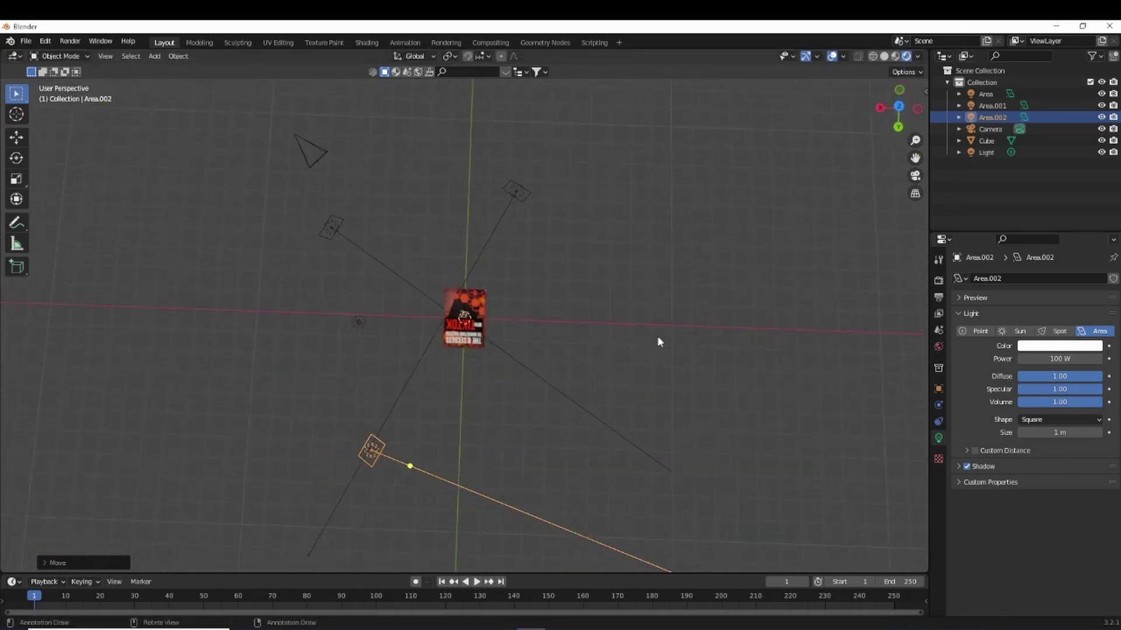
{"action": "left_click", "coordinate": [658, 342]}
Rotate the new area light around Z to aim its beam toward the book and raise it along Z
{"action": "key", "text": "r"}
{"action": "key", "text": "z"}
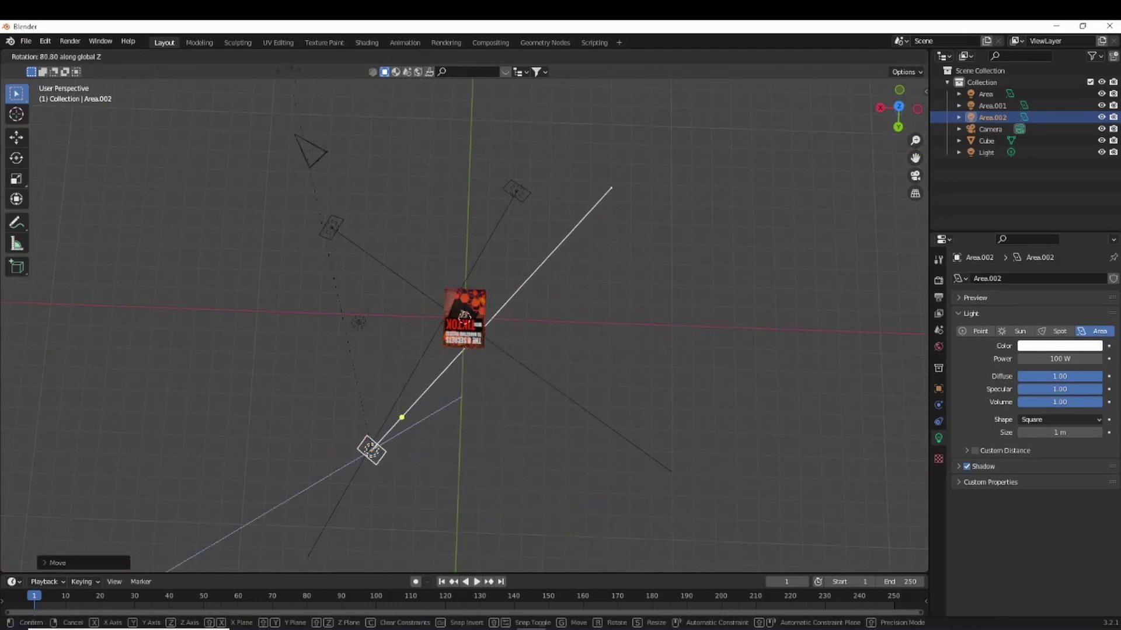
{"action": "left_click", "coordinate": [285, 111]}
{"action": "middle_click_drag", "start_coordinate": [559, 283], "coordinate": [585, 211]}
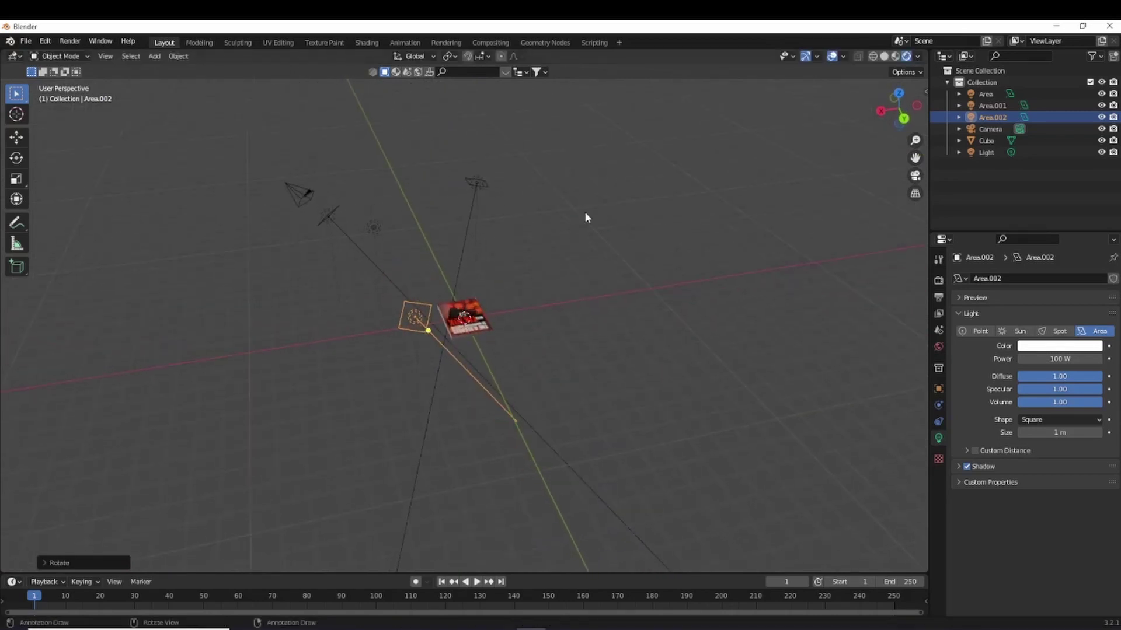
{"action": "key", "text": "g"}
{"action": "key", "text": "z"}
{"action": "left_click", "coordinate": [620, 158]}
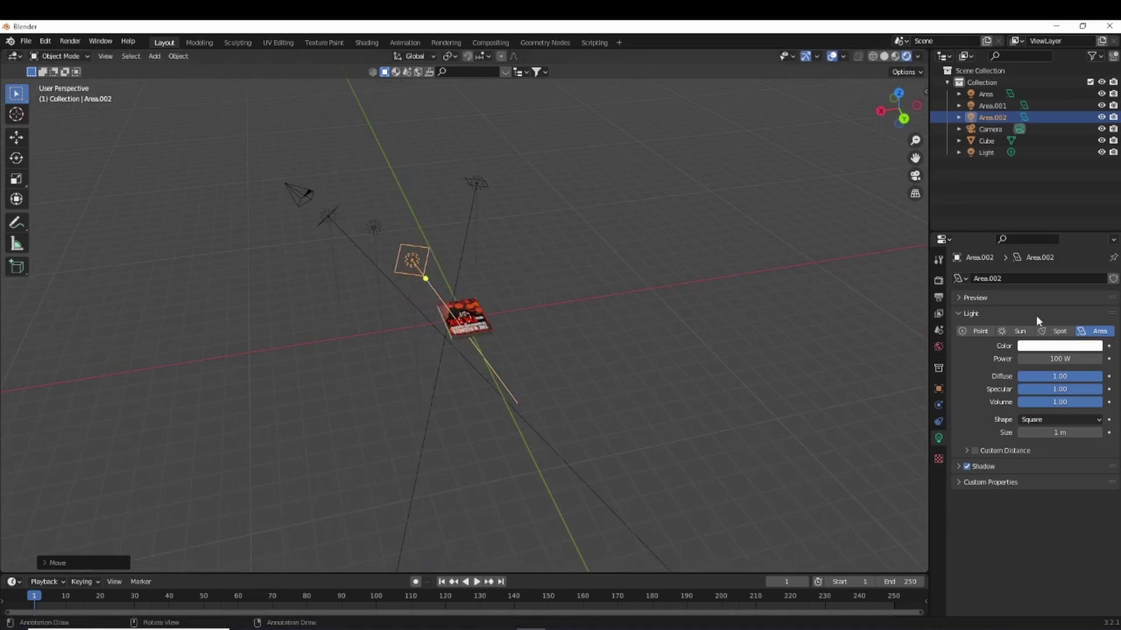
Set the power of the newest area light to 300 W
{"action": "left_click", "coordinate": [1058, 358]}
{"action": "left_click", "coordinate": [1026, 359]}
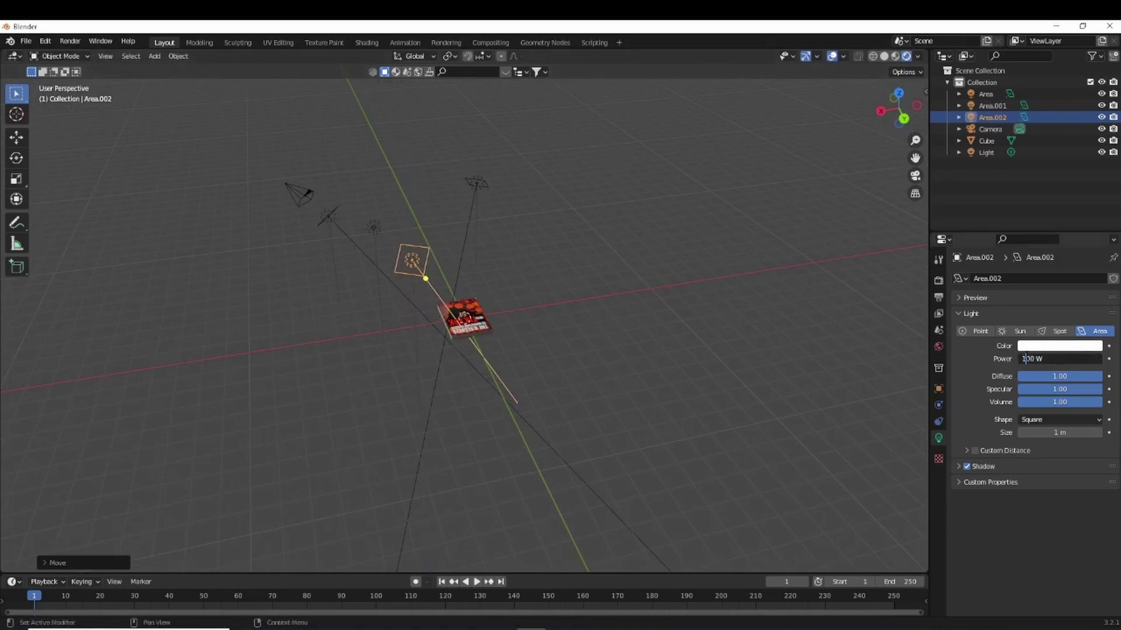
{"action": "key", "text": "BackSpace"}
{"action": "type", "text": "3"}
{"action": "key", "text": "Return"}
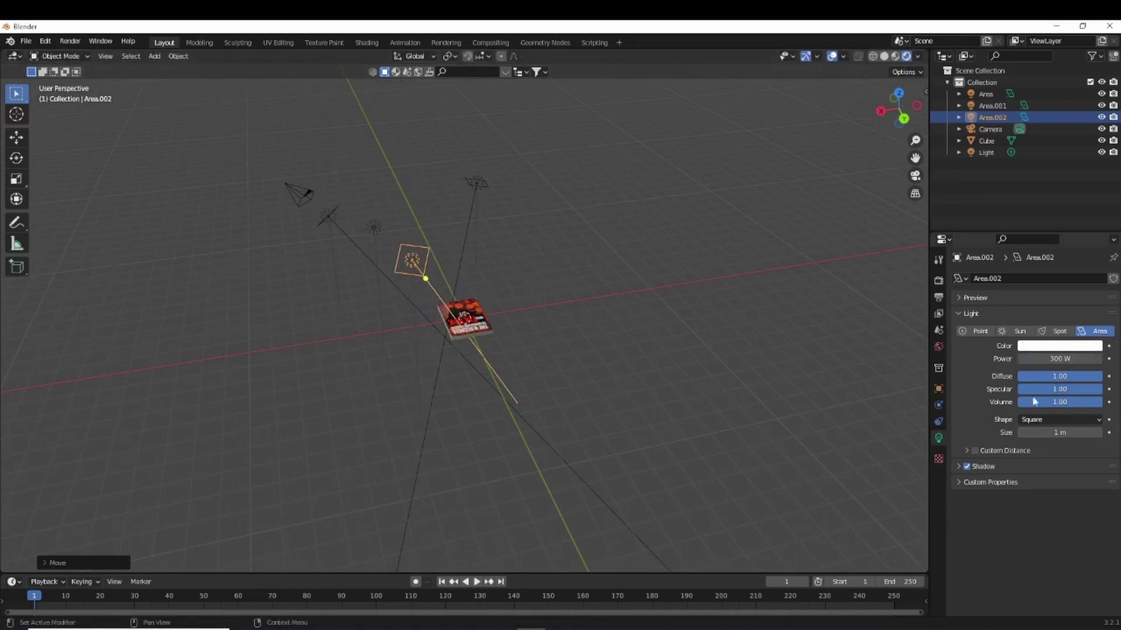
{"action": "left_click", "coordinate": [799, 373]}
Move the camera freely upward to a higher position, checking the book's framing through the camera view
{"action": "middle_click_drag", "start_coordinate": [799, 374], "coordinate": [656, 270]}
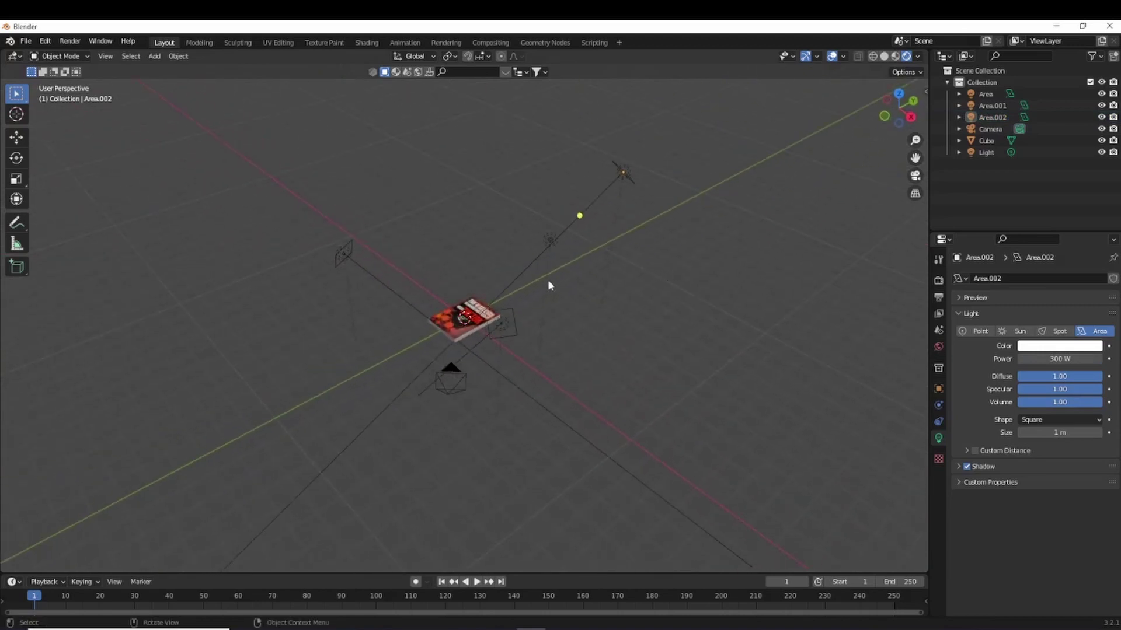
{"action": "middle_click_drag", "start_coordinate": [512, 314], "coordinate": [510, 307]}
{"action": "key", "text": "KP_0"}
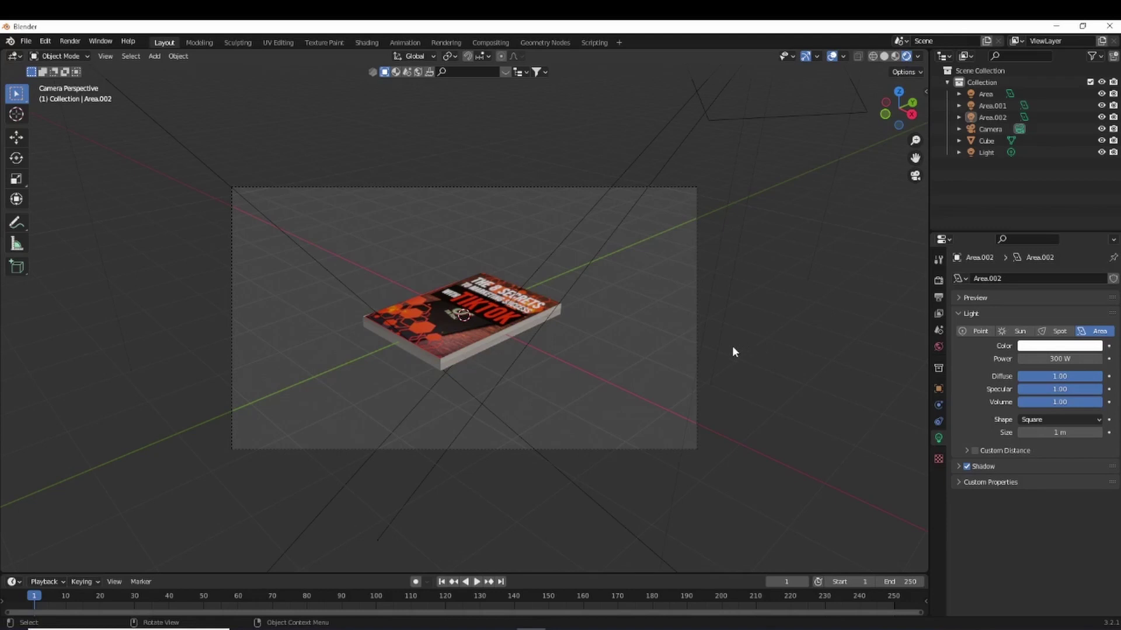
{"action": "middle_click_drag", "start_coordinate": [733, 350], "coordinate": [595, 388]}
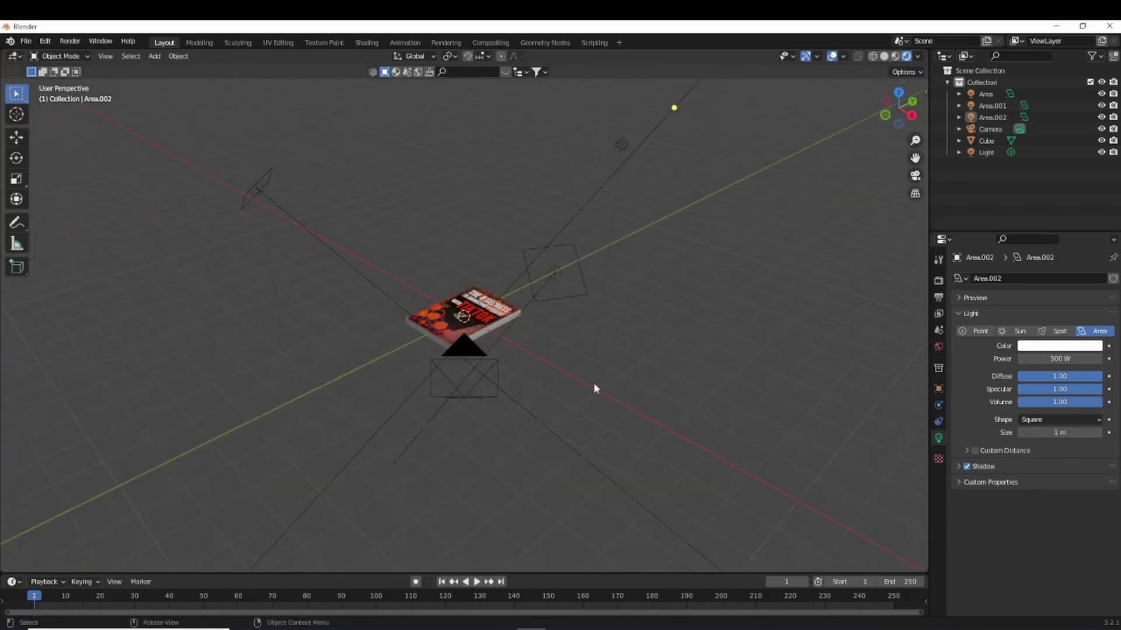
{"action": "left_click", "coordinate": [451, 373]}
{"action": "middle_click_drag", "start_coordinate": [520, 400], "coordinate": [492, 390]}
{"action": "key", "text": "g"}
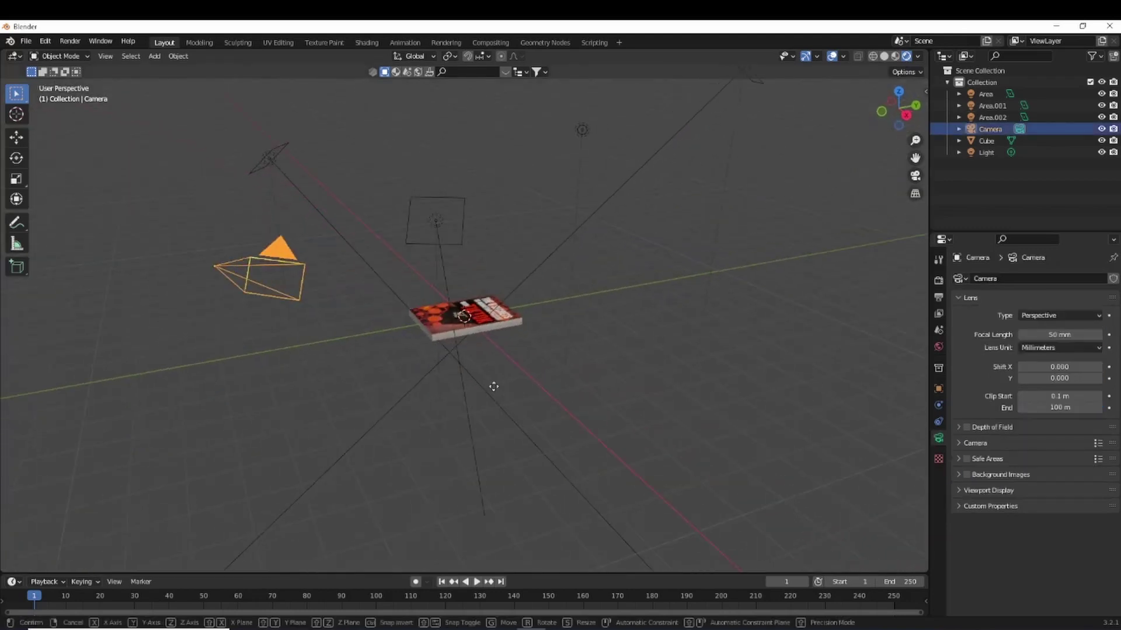
{"action": "left_click", "coordinate": [504, 335]}
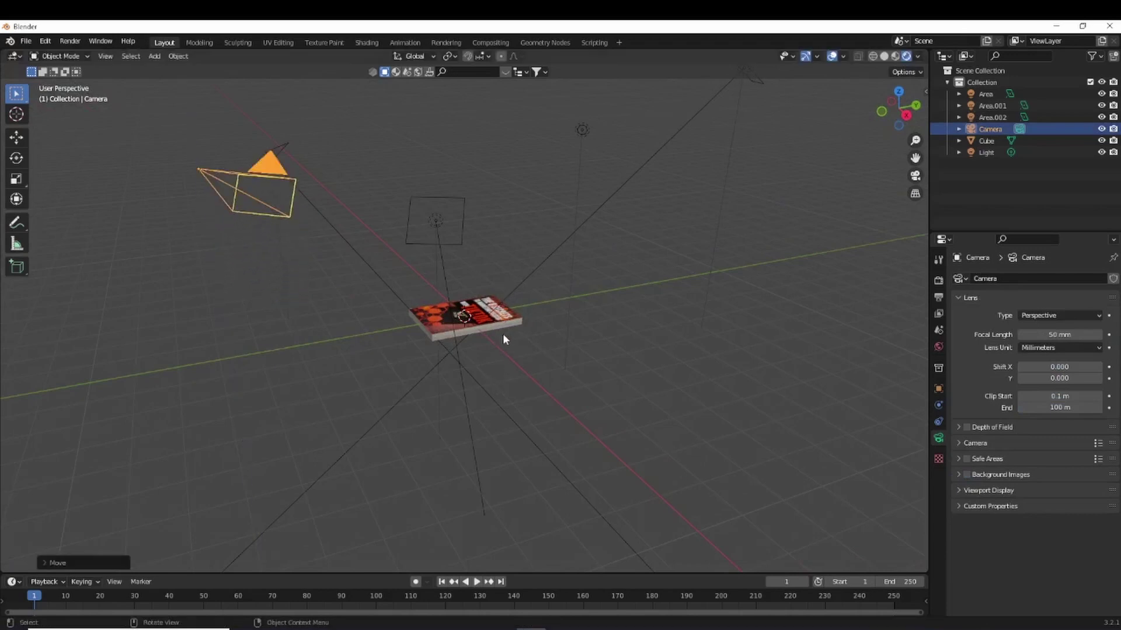
{"action": "key", "text": "KP_0"}
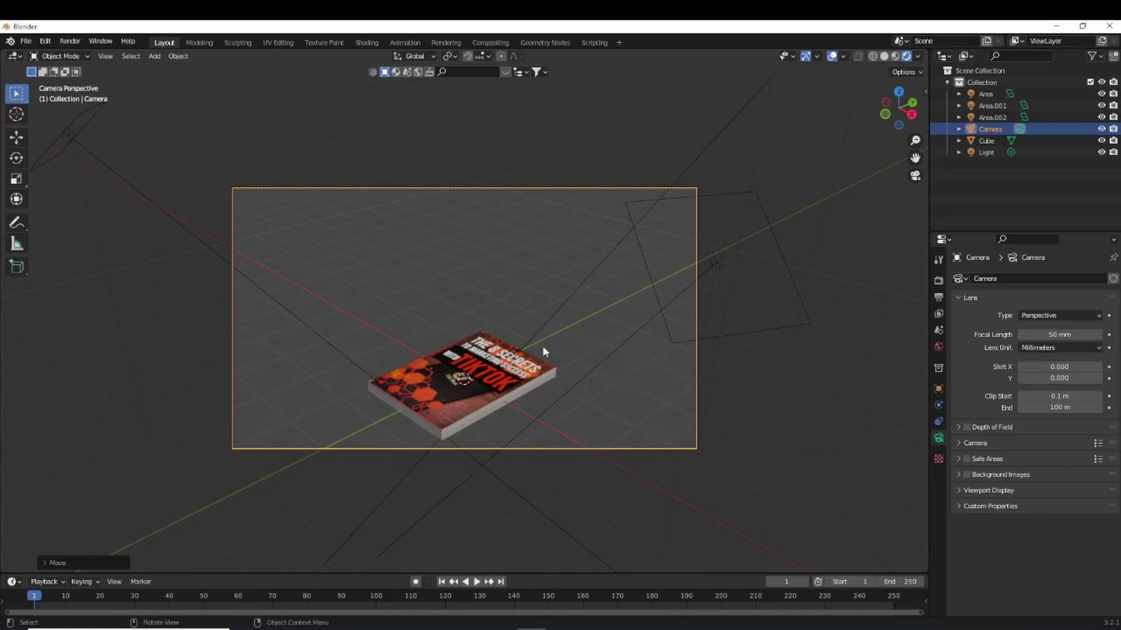
Tilt the camera with a trackball rotation to bring the book back toward the centre of the frame
{"action": "key", "text": "r"}
{"action": "key", "text": "r"}
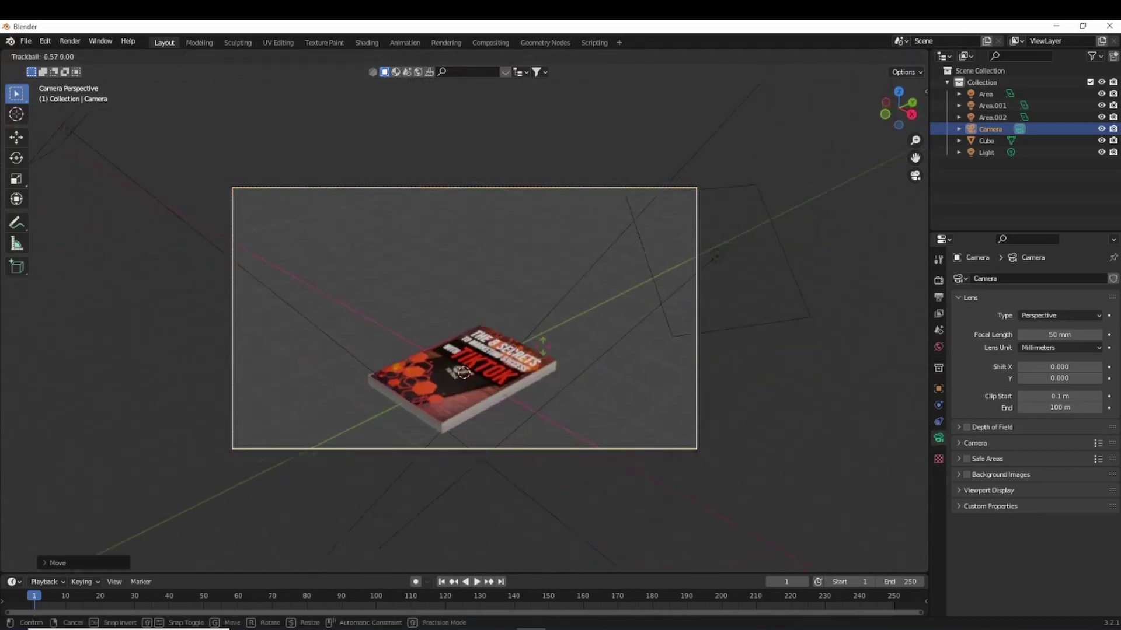
{"action": "left_click", "coordinate": [542, 349]}
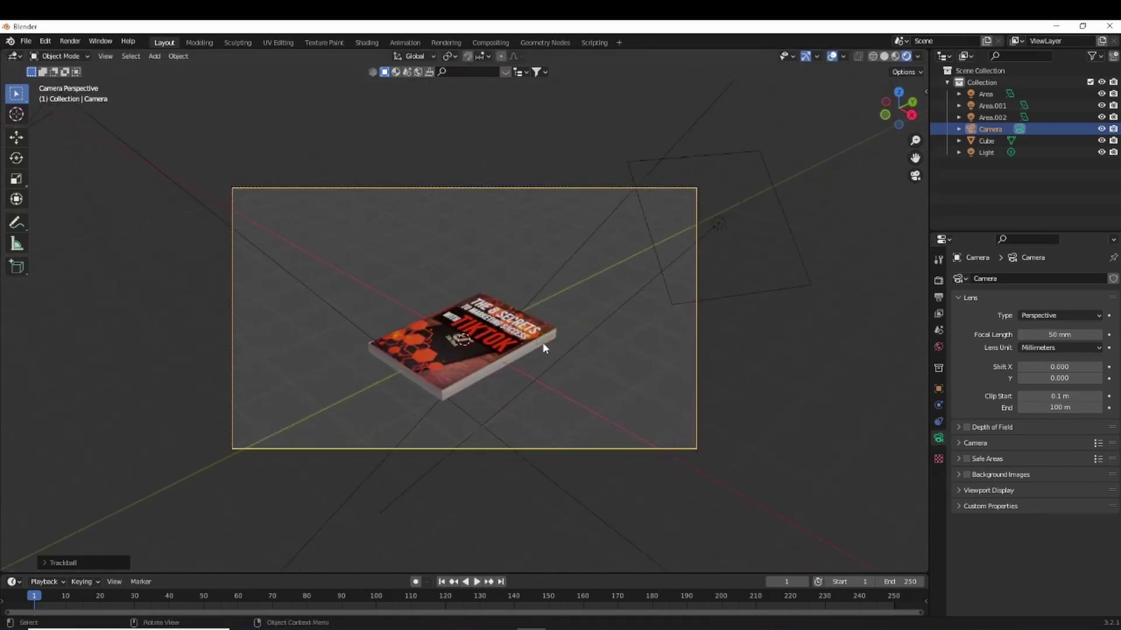
Select the book, enlarge the timeline, and insert a Location & Rotation keyframe at frame 1
{"action": "scroll", "coordinate": [560, 351], "scroll_direction": "down", "scroll_amount": 4}
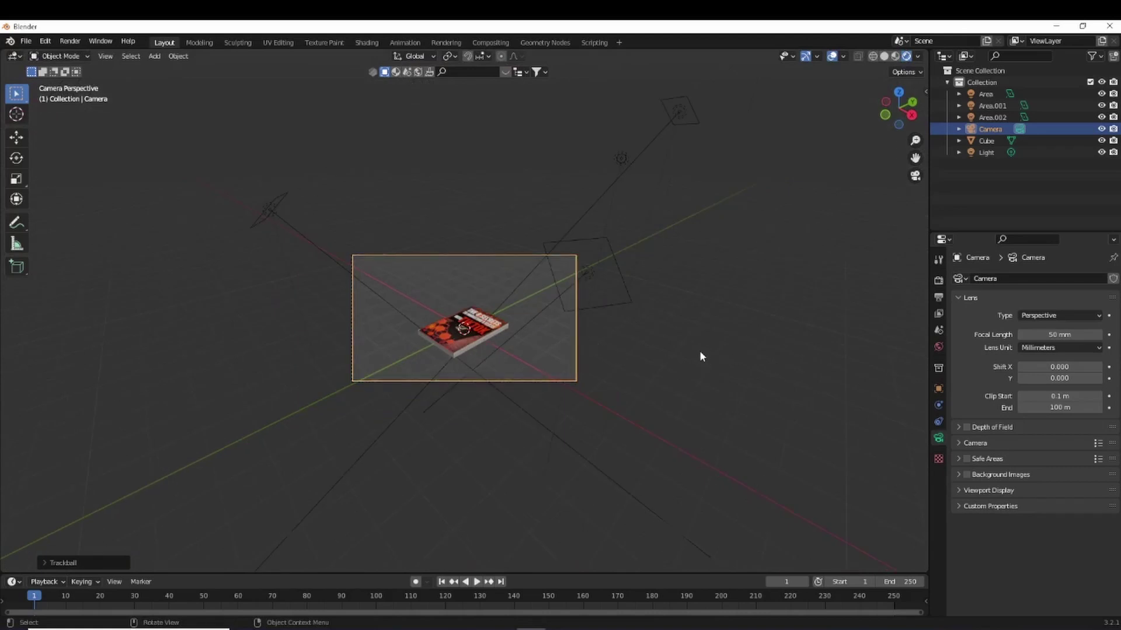
{"action": "key", "text": "KP_0"}
{"action": "middle_click_drag", "start_coordinate": [554, 349], "coordinate": [545, 348]}
{"action": "scroll", "coordinate": [545, 348], "scroll_direction": "down", "scroll_amount": 4}
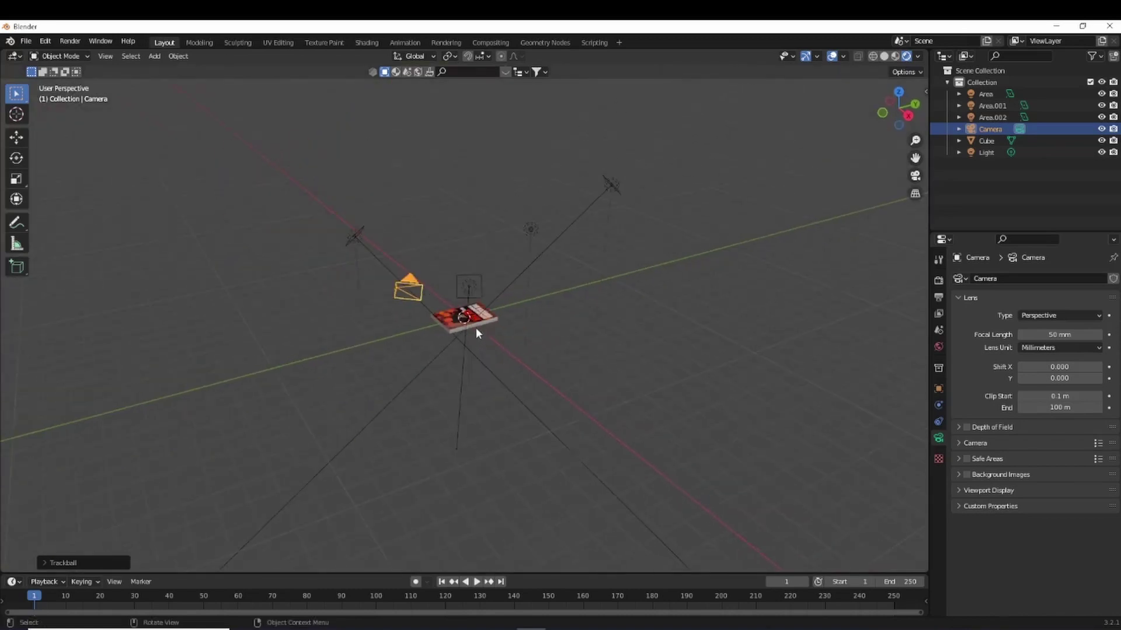
{"action": "middle_click_drag", "start_coordinate": [476, 329], "coordinate": [502, 325]}
{"action": "scroll", "coordinate": [493, 331], "scroll_direction": "up", "scroll_amount": 5}
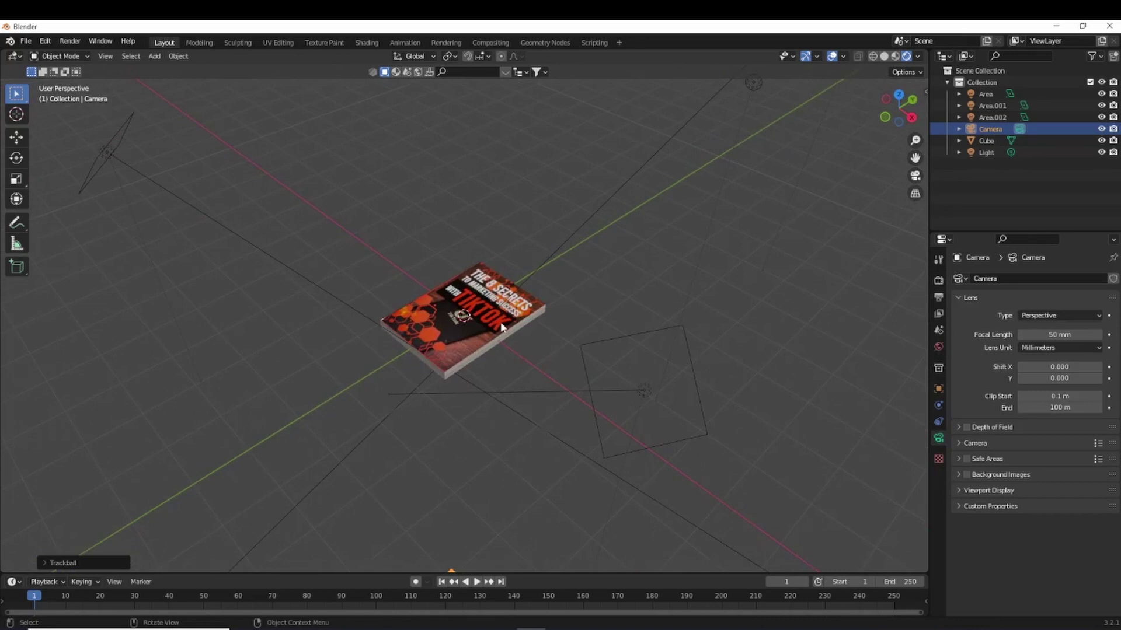
{"action": "left_click", "coordinate": [430, 311]}
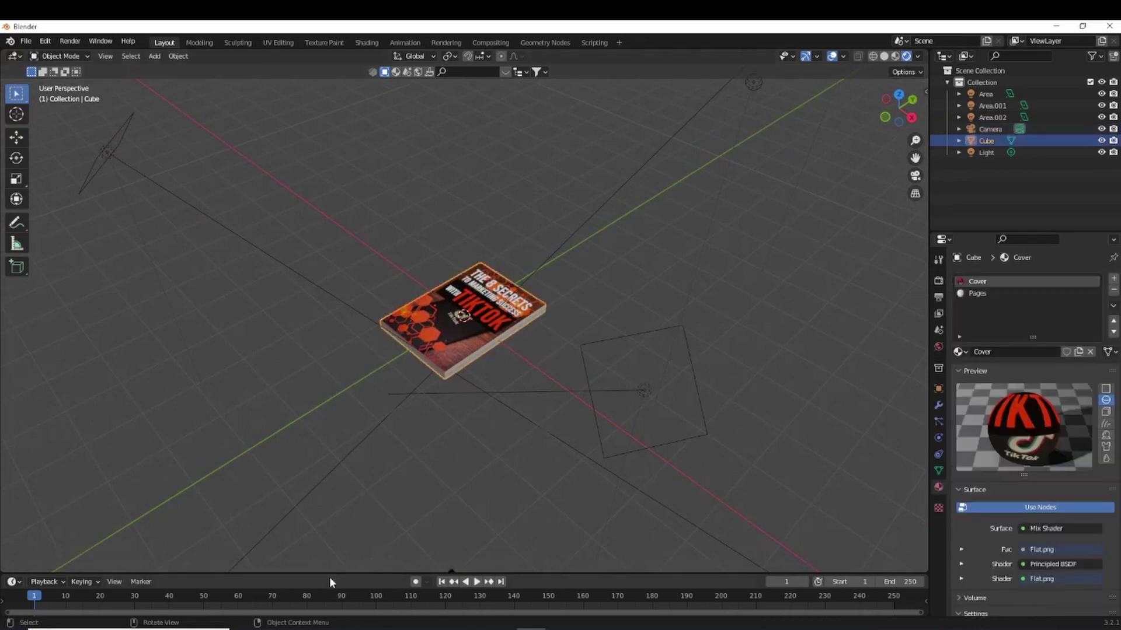
{"action": "left_click_drag", "start_coordinate": [330, 575], "coordinate": [345, 514]}
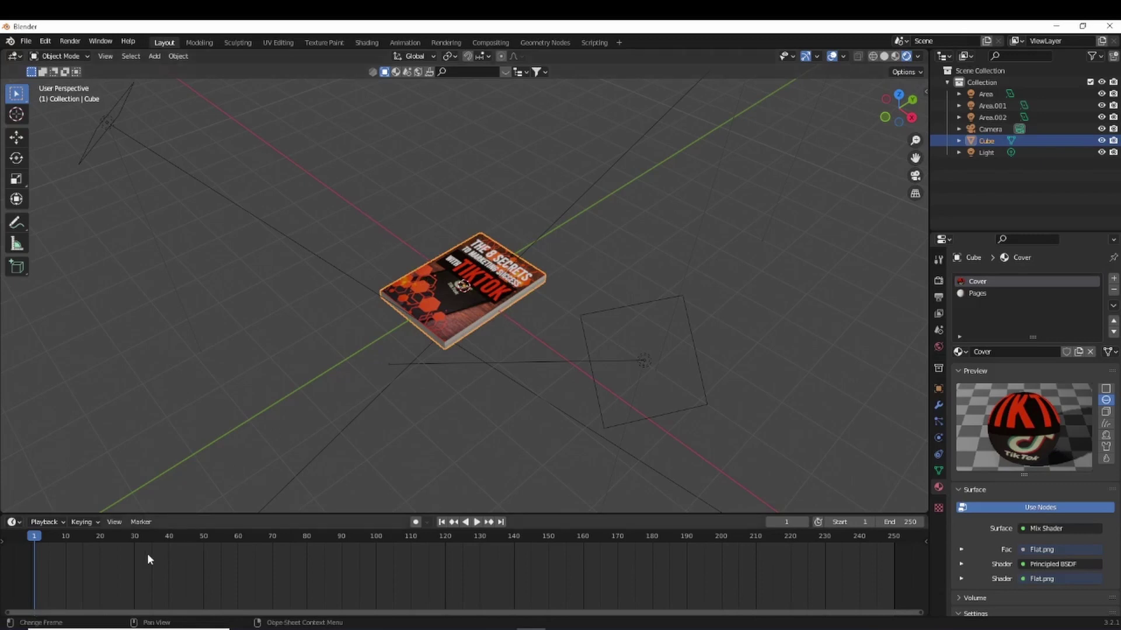
{"action": "key", "text": "i"}
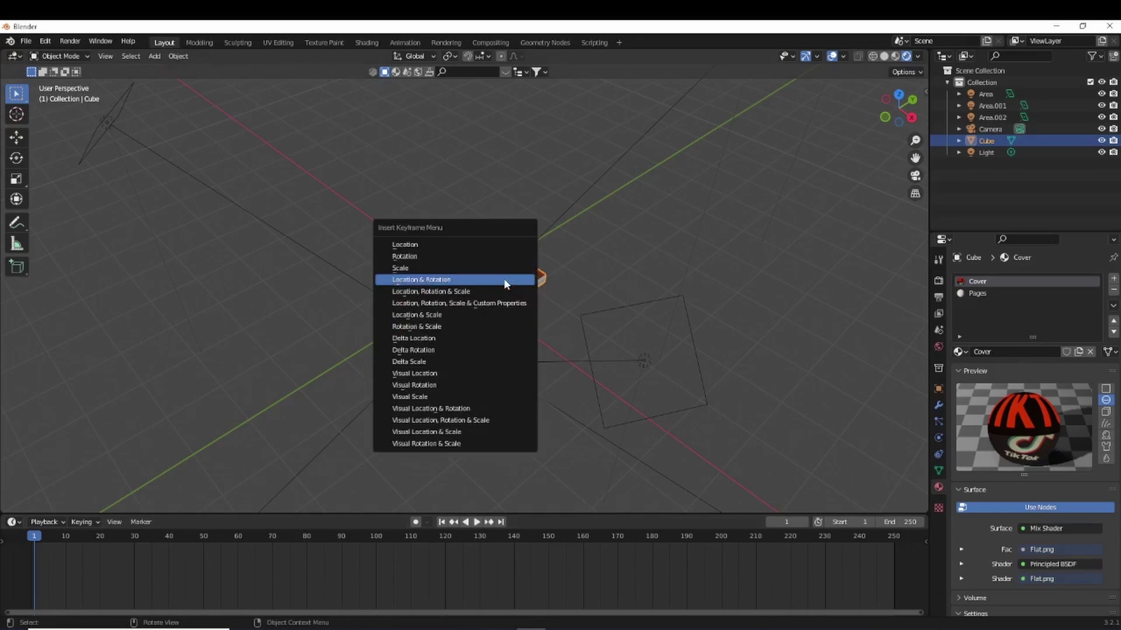
{"action": "left_click", "coordinate": [503, 278]}
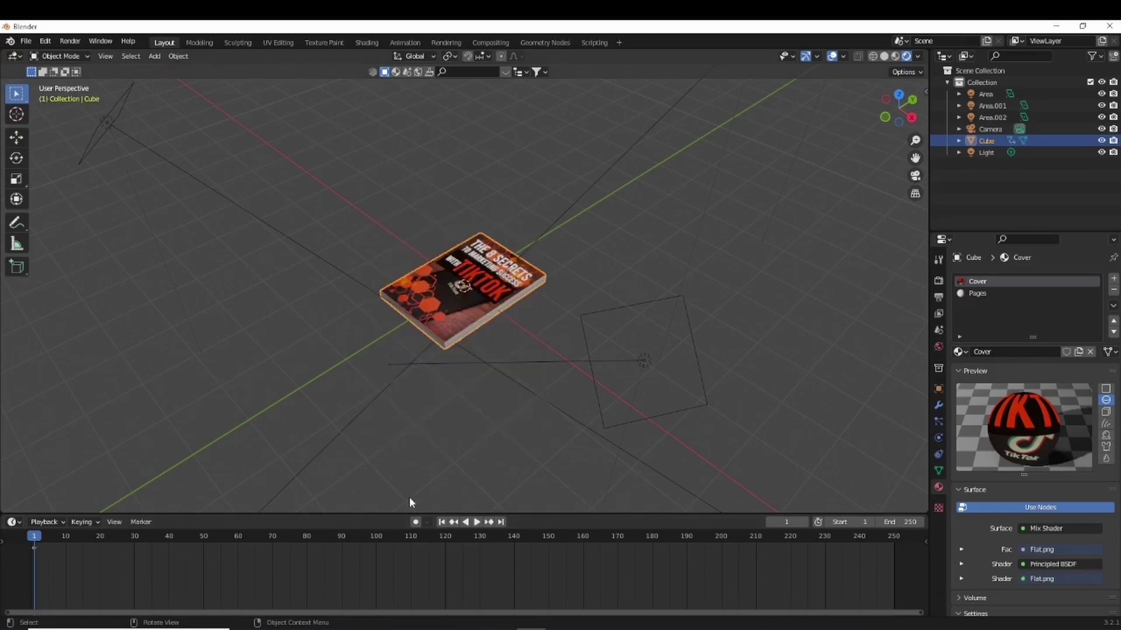
At frame 132, rotate the book 90° around Z and insert a Location & Rotation keyframe
{"action": "left_click_drag", "start_coordinate": [482, 538], "coordinate": [487, 538]}
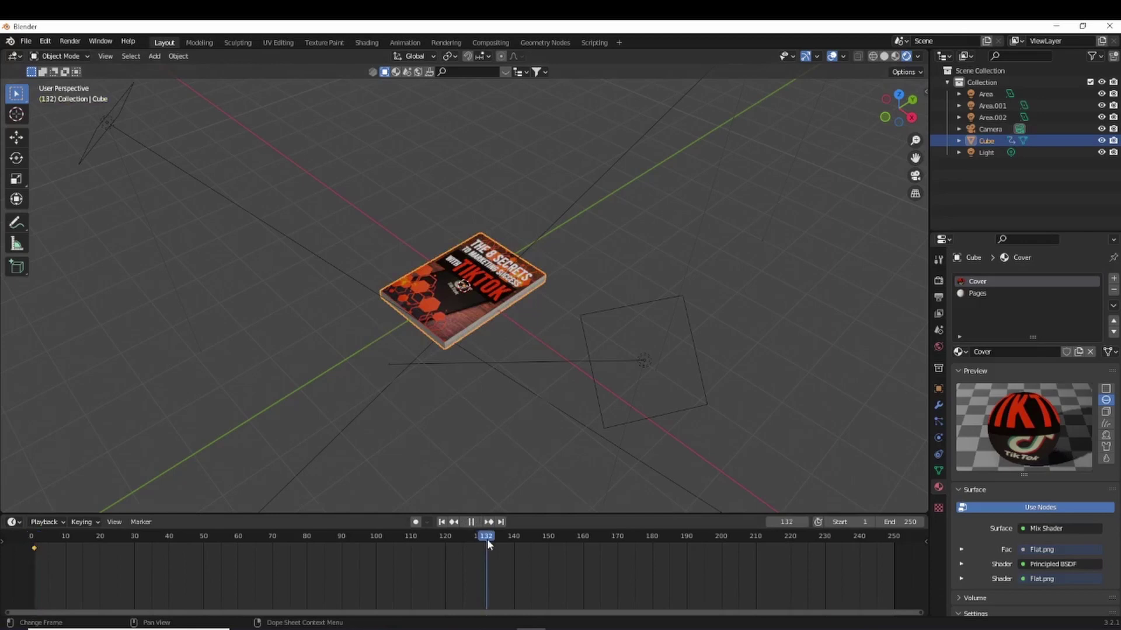
{"action": "key", "text": "r"}
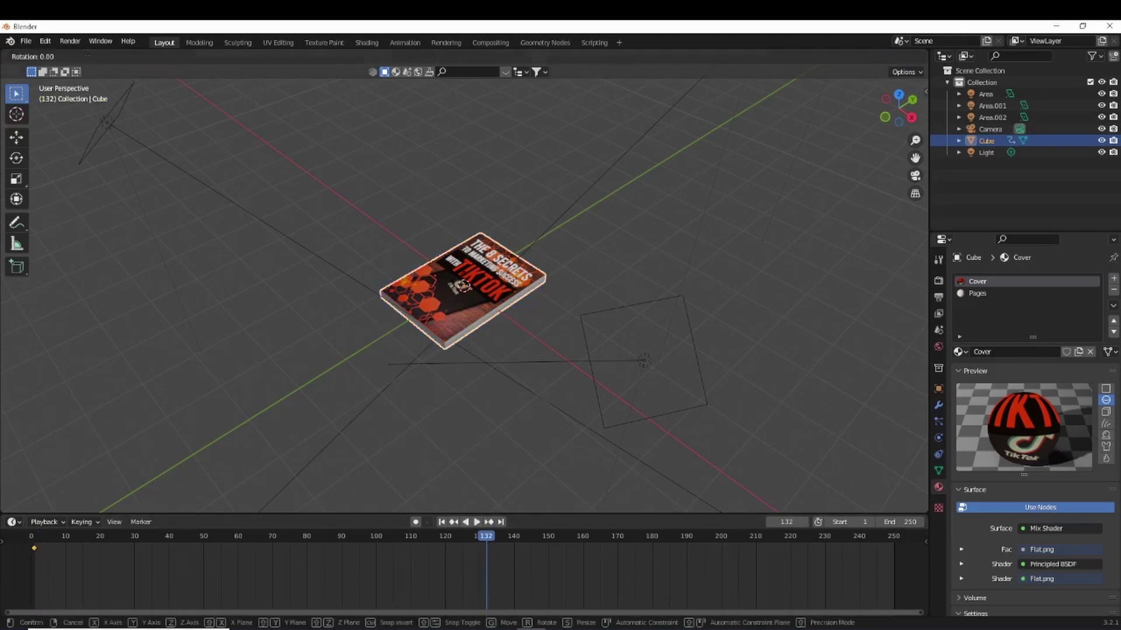
{"action": "type", "text": "z90"}
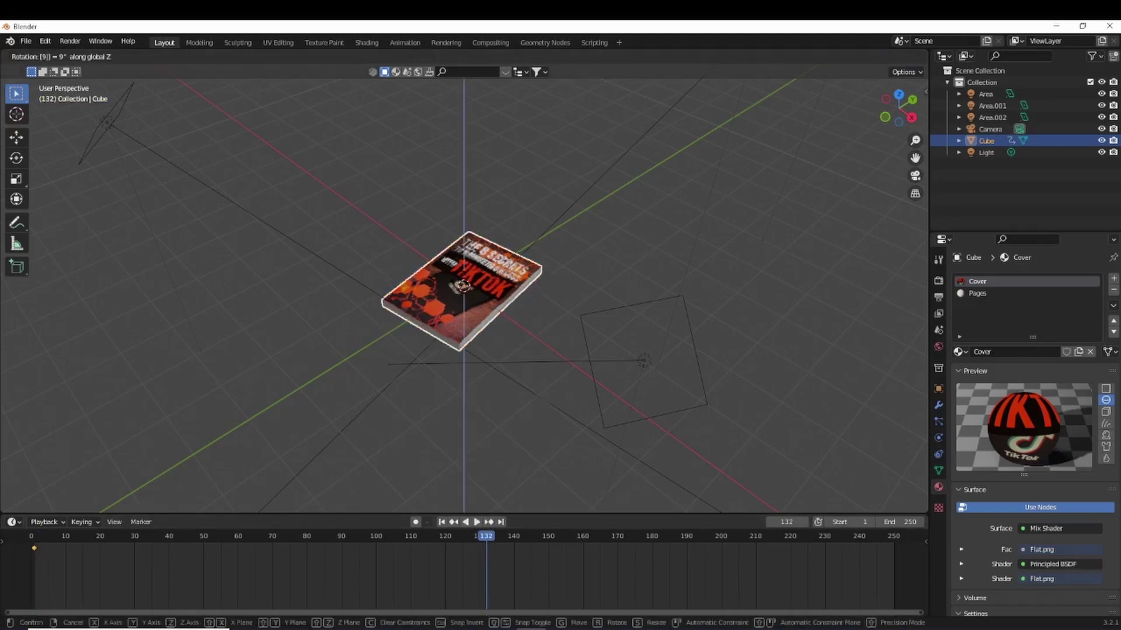
{"action": "key", "text": "Return"}
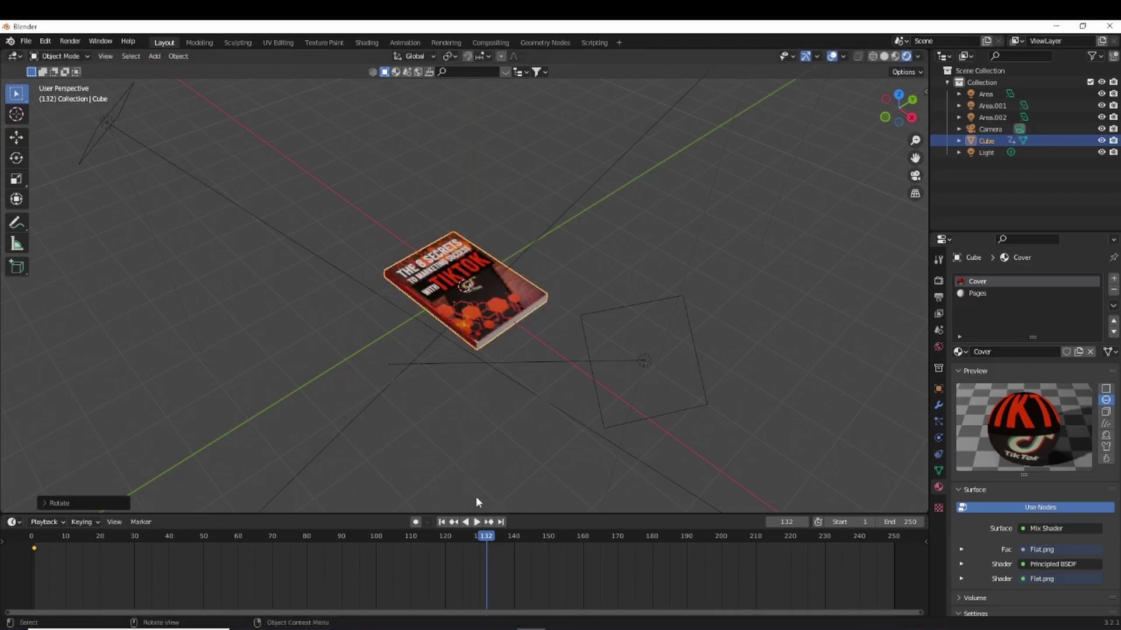
{"action": "key", "text": "i"}
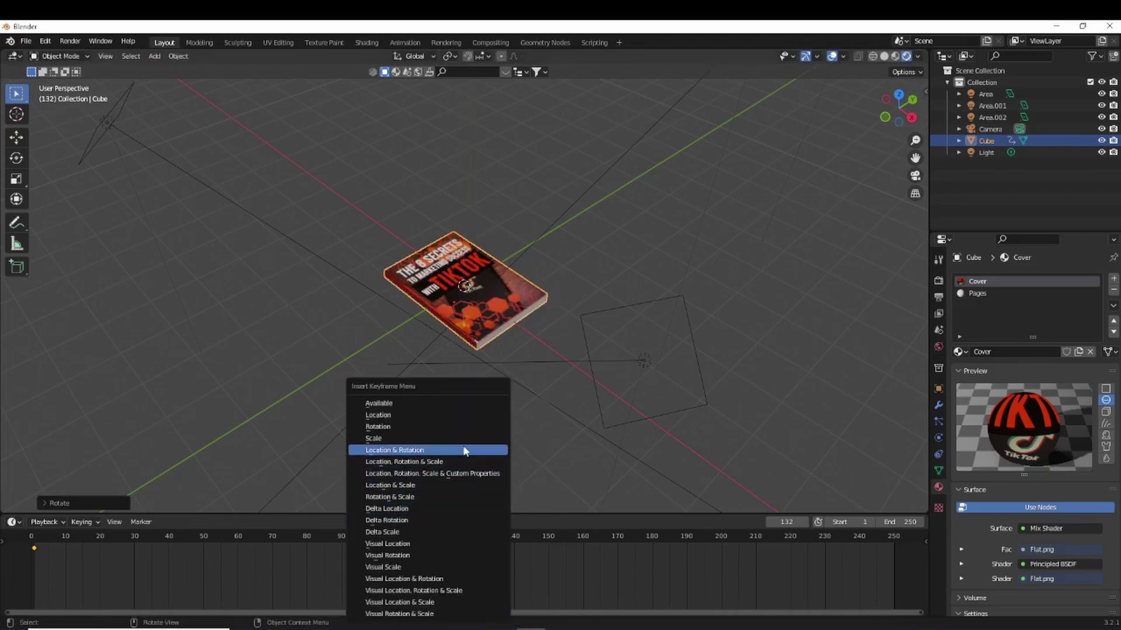
{"action": "left_click", "coordinate": [466, 451]}
Return to the first frame and set the animation's end frame to 132
{"action": "left_click", "coordinate": [441, 521]}
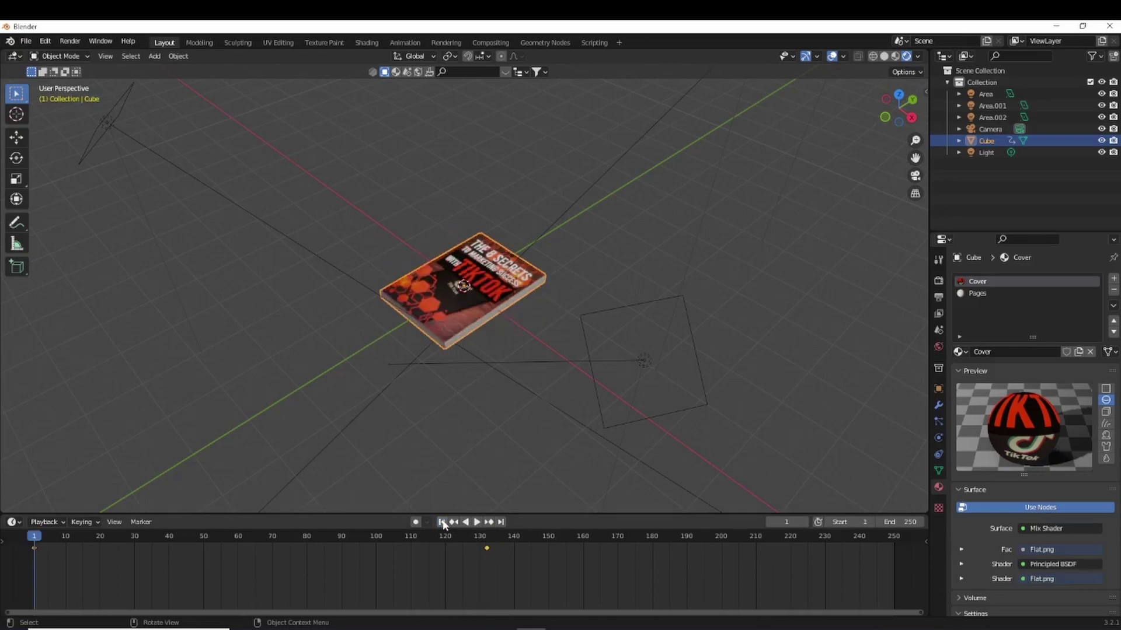
{"action": "left_click", "coordinate": [901, 522]}
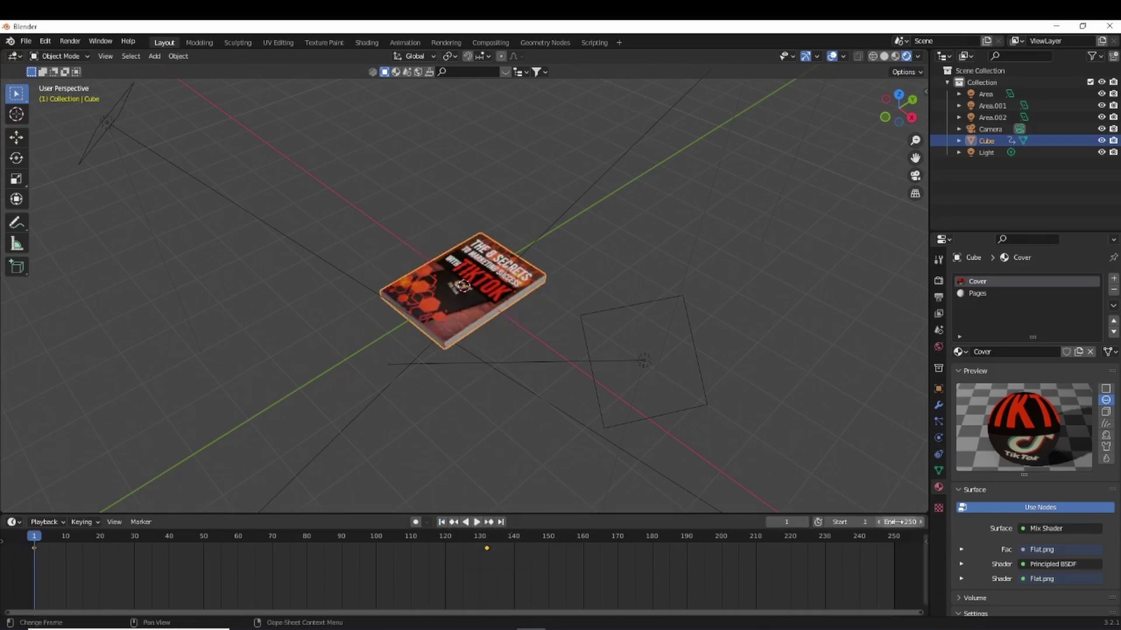
{"action": "type", "text": "132"}
{"action": "key", "text": "Return"}
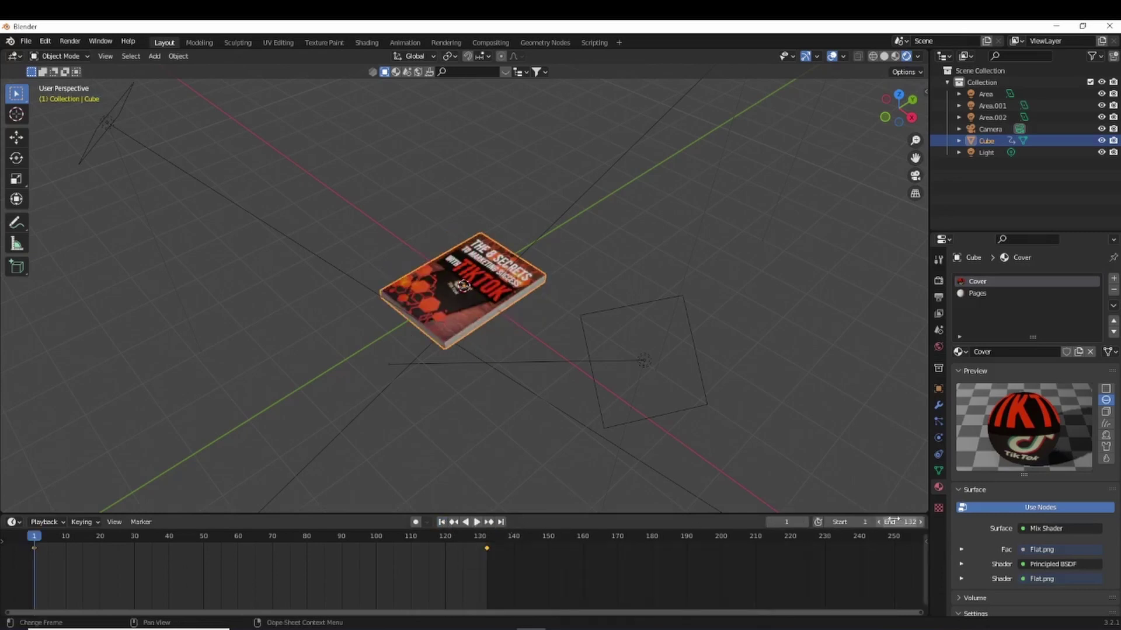
Play the animation briefly to preview the book's rotation, and stop playback
{"action": "left_click", "coordinate": [474, 523]}
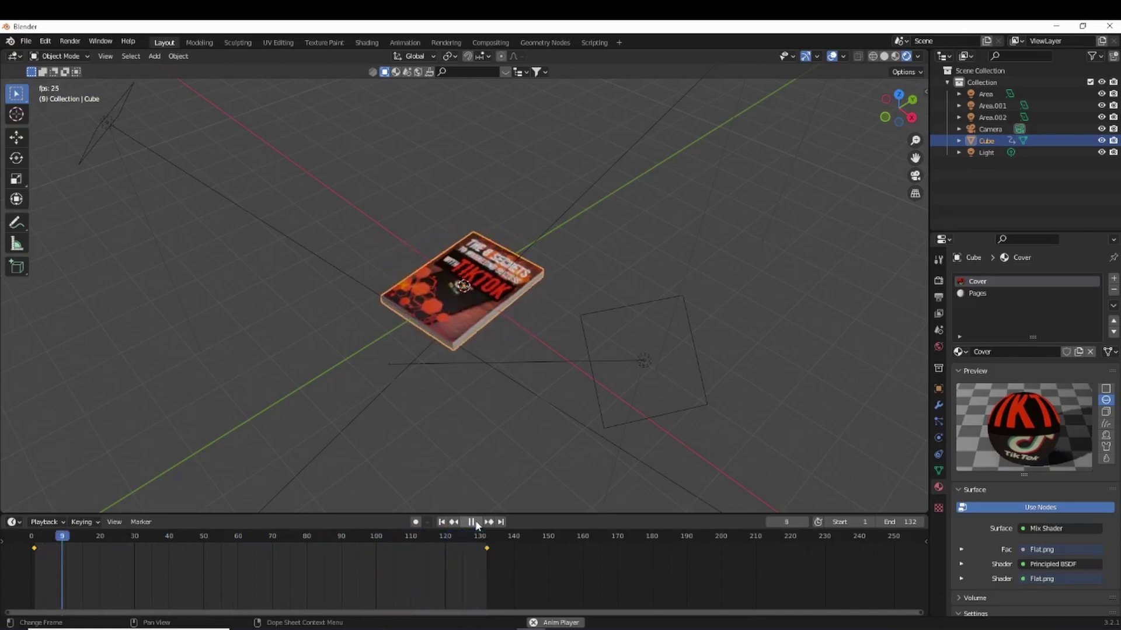
{"action": "left_click", "coordinate": [476, 522]}
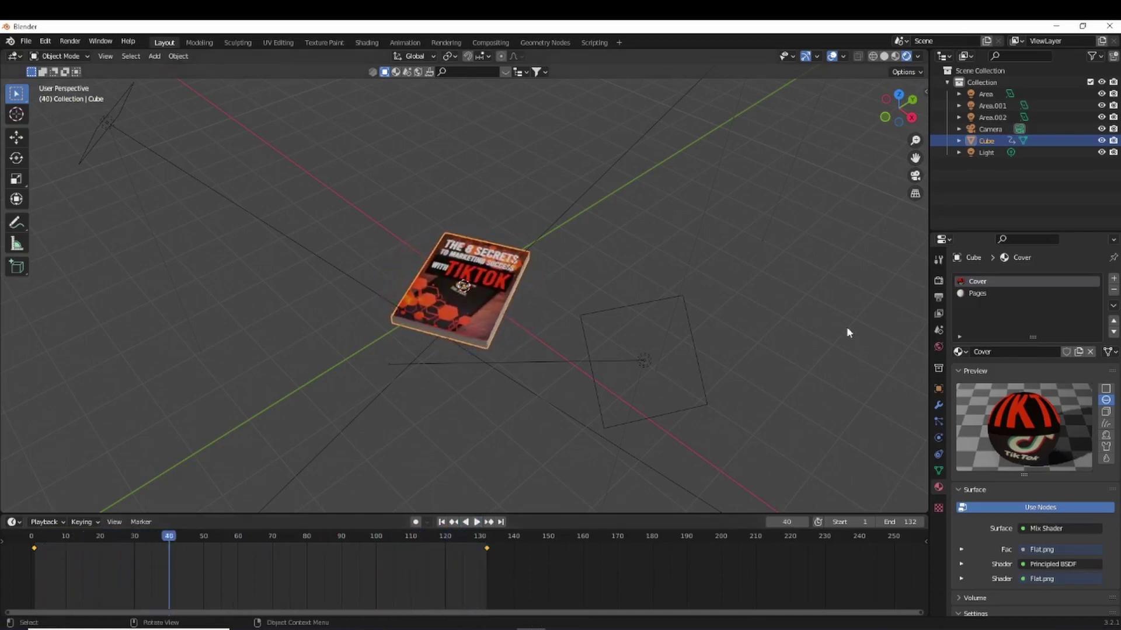
Enable Bloom and a transparent film background in the Eevee render settings
{"action": "left_click", "coordinate": [938, 282]}
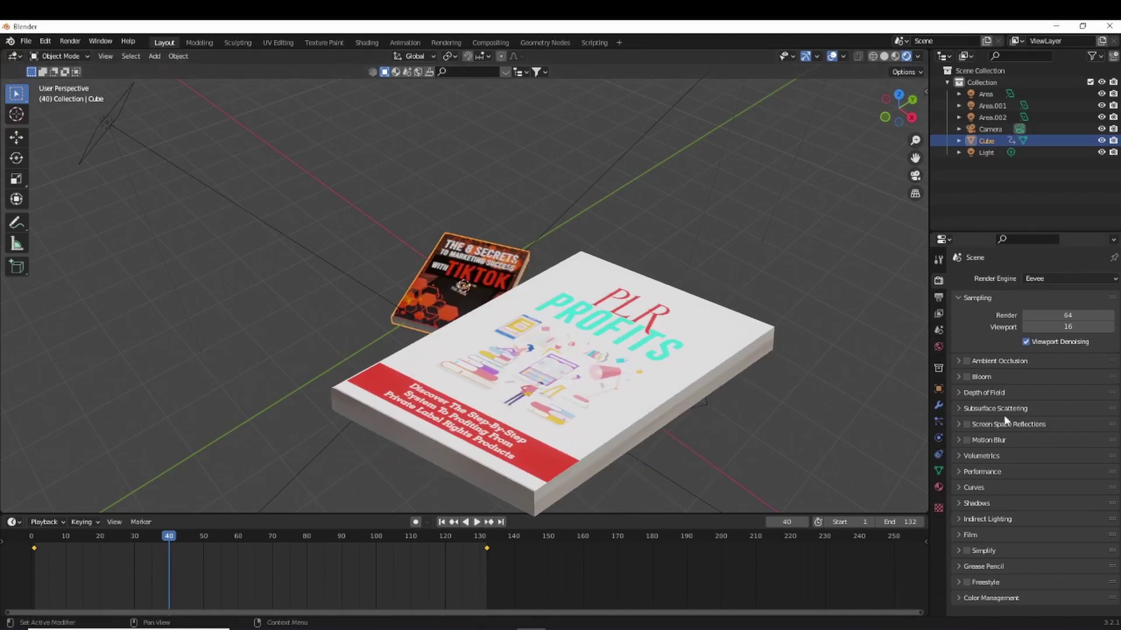
{"action": "left_click", "coordinate": [967, 378]}
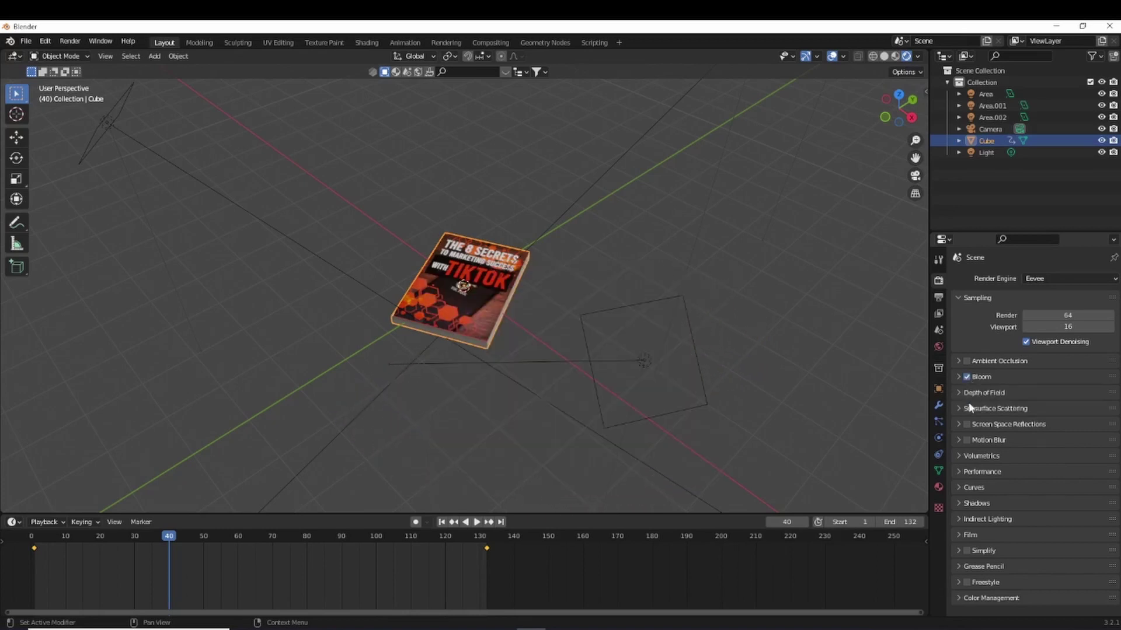
{"action": "left_click", "coordinate": [959, 536]}
{"action": "left_click", "coordinate": [1021, 565]}
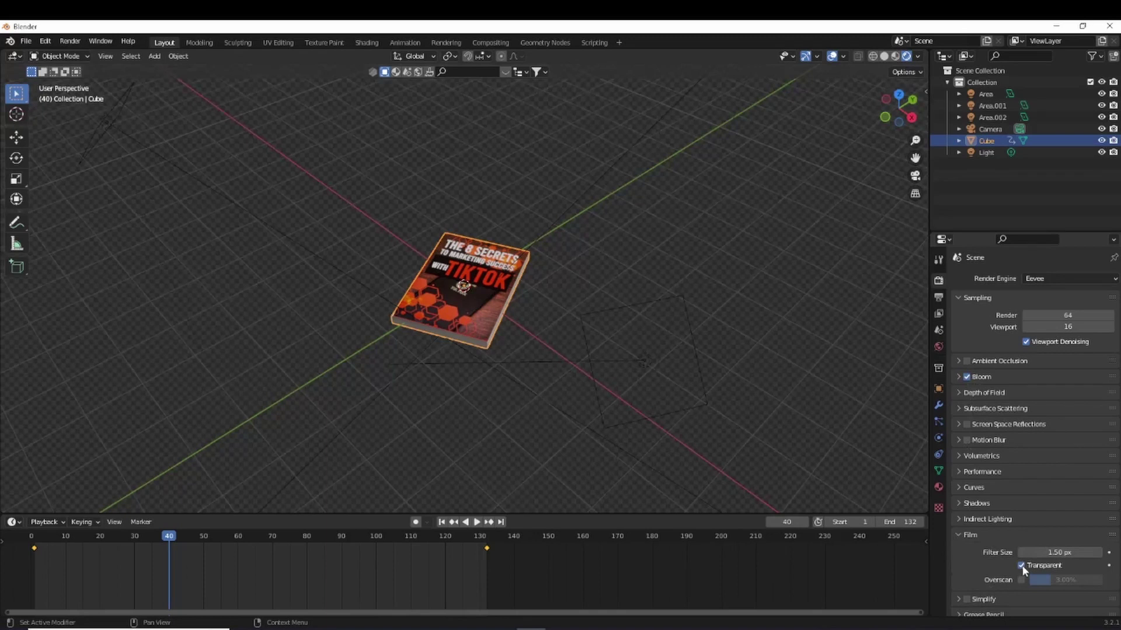
Set the render output's file format to FFmpeg Video
{"action": "left_click", "coordinate": [939, 298]}
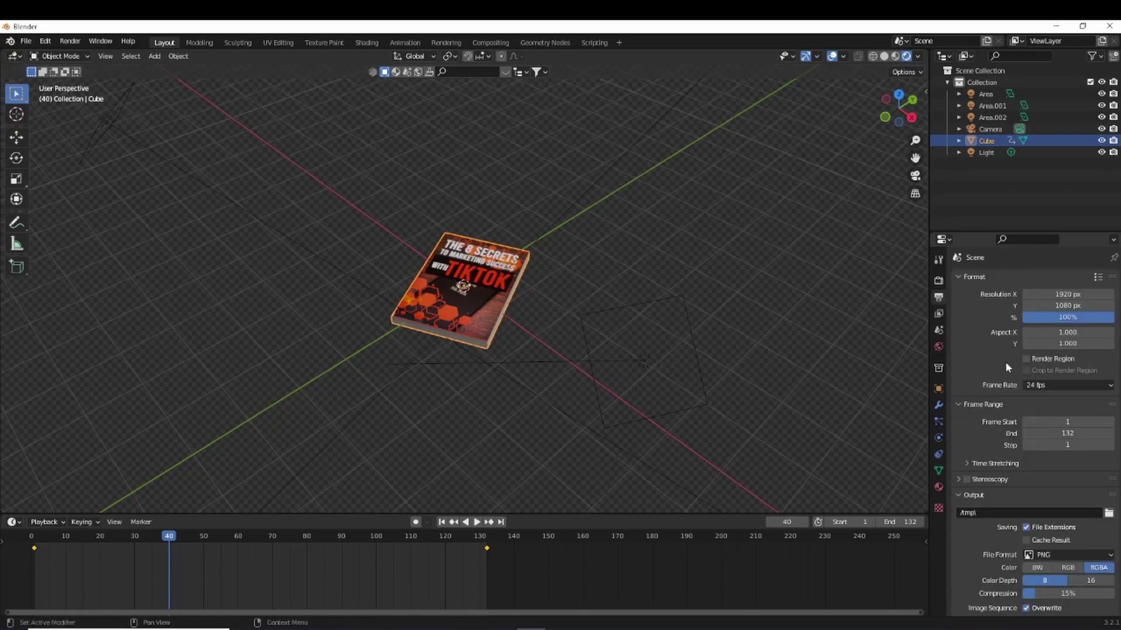
{"action": "left_click", "coordinate": [1056, 554]}
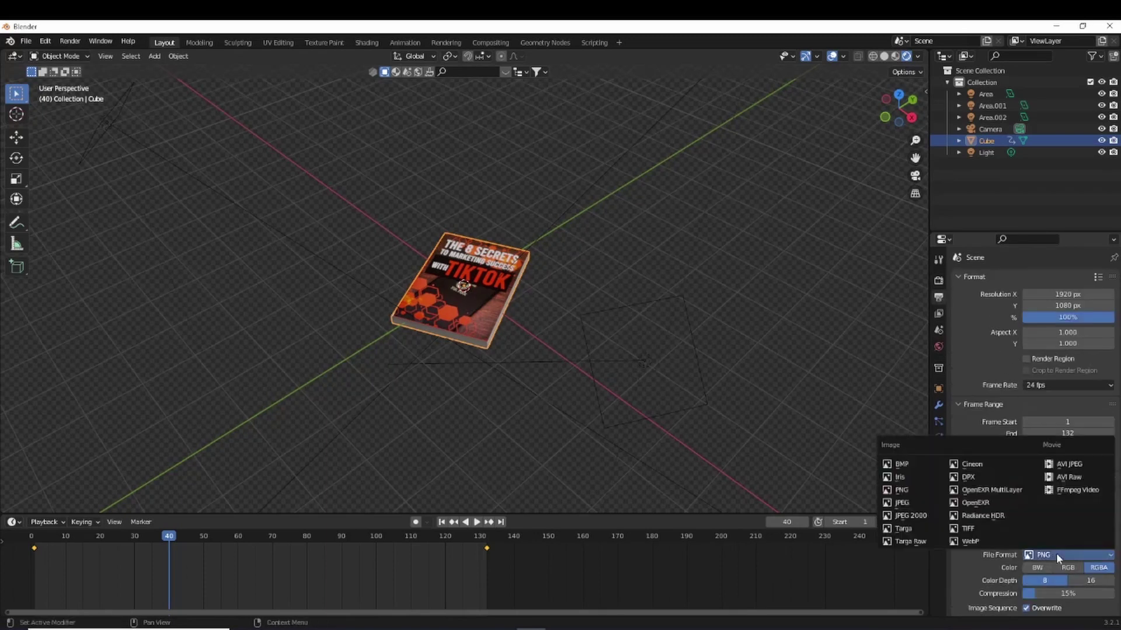
{"action": "left_click", "coordinate": [1071, 490]}
Set the video encoding container to QuickTime and the video codec to QT rle / QT Animation
{"action": "scroll", "coordinate": [1047, 531], "scroll_direction": "down", "scroll_amount": 1}
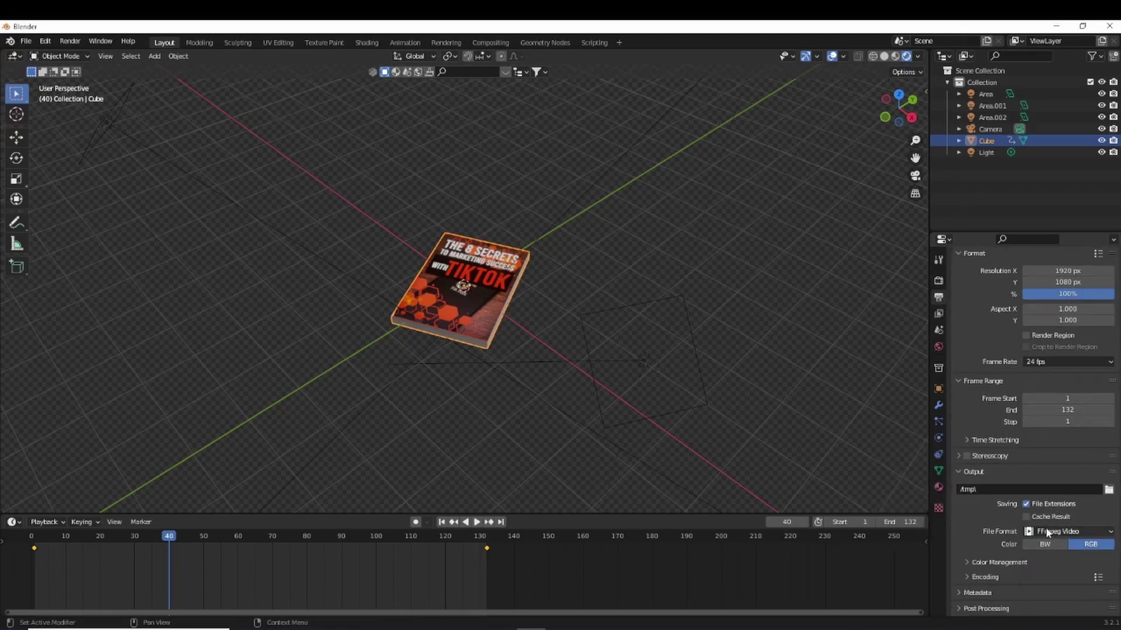
{"action": "left_click", "coordinate": [973, 577]}
{"action": "scroll", "coordinate": [1002, 528], "scroll_direction": "down", "scroll_amount": 6}
{"action": "left_click", "coordinate": [1048, 455]}
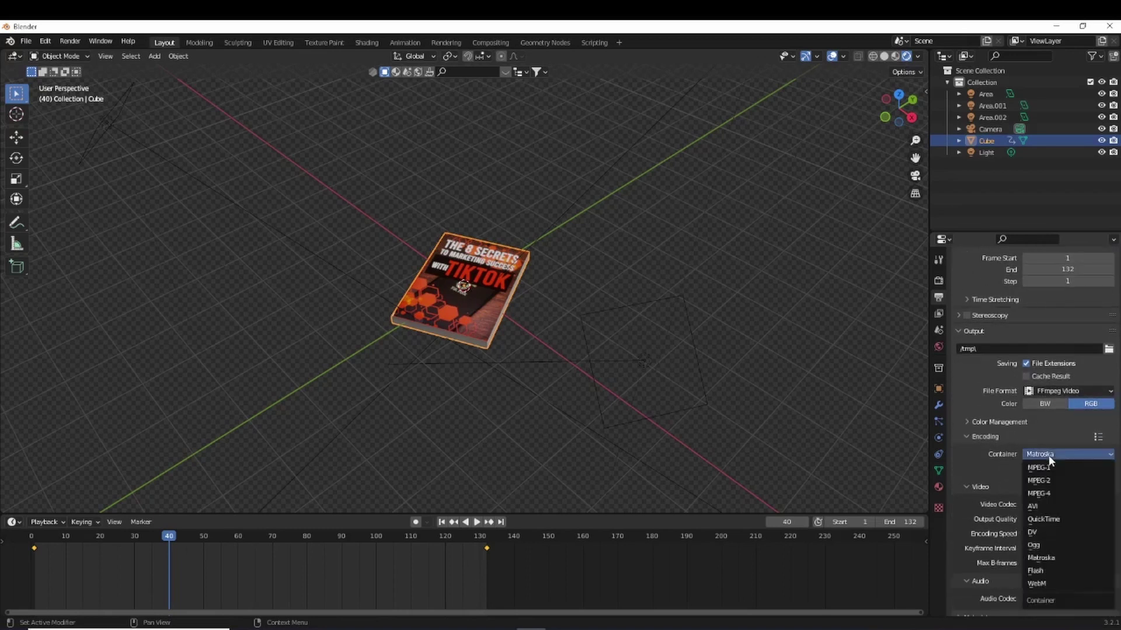
{"action": "left_click", "coordinate": [1060, 519]}
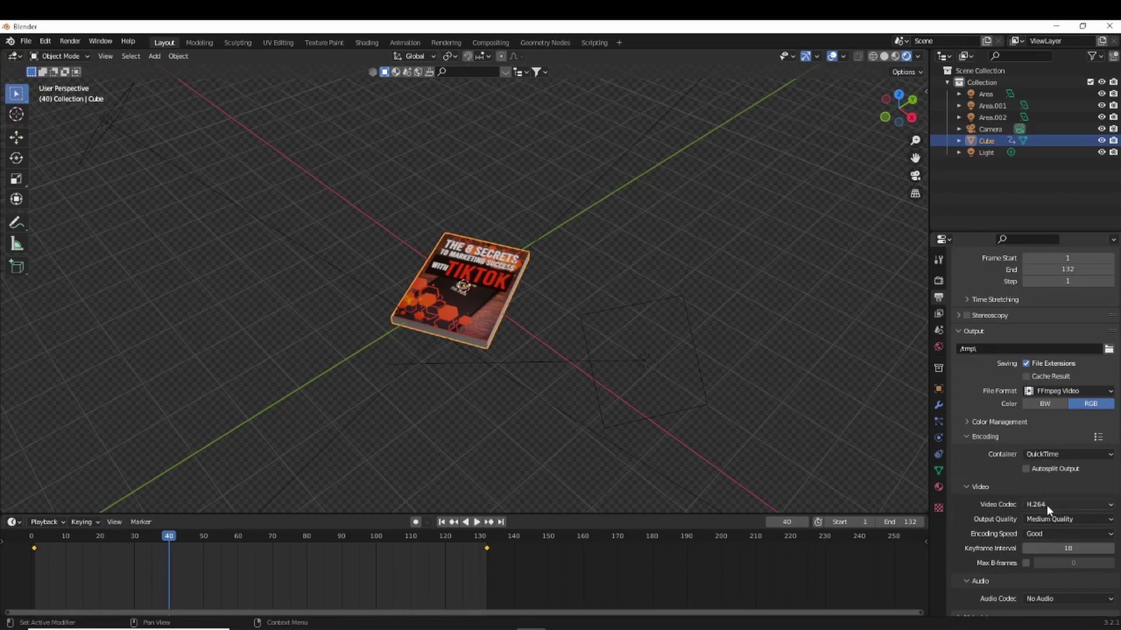
{"action": "left_click", "coordinate": [1046, 505]}
{"action": "left_click", "coordinate": [1081, 349]}
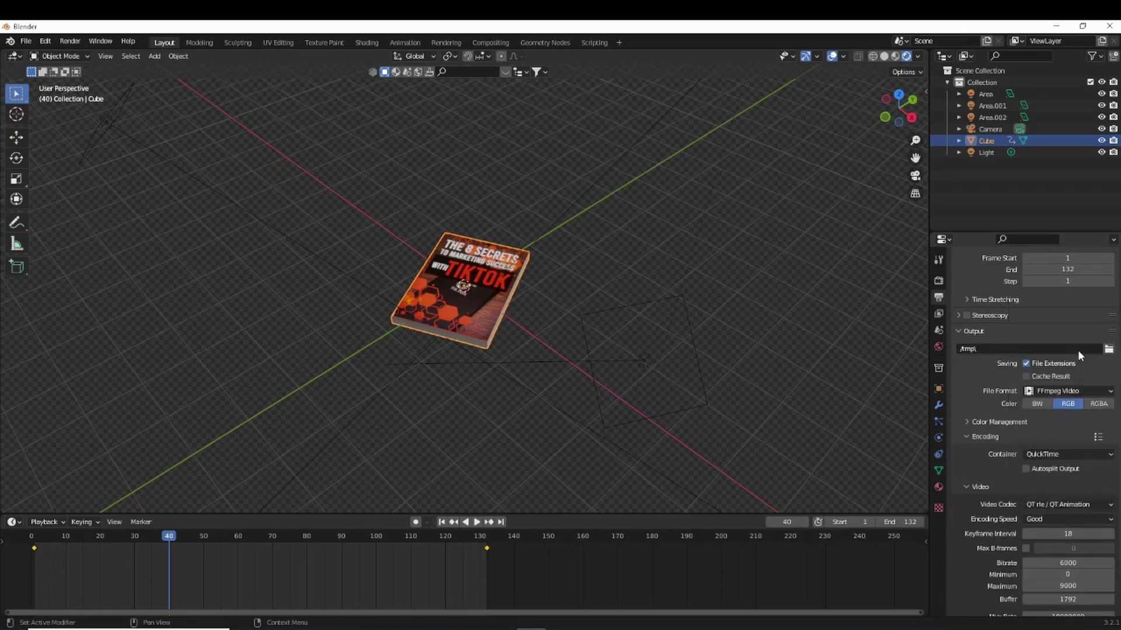
Review the encoding settings and set the output colour to RGBA
{"action": "scroll", "coordinate": [1035, 513], "scroll_direction": "down", "scroll_amount": 2}
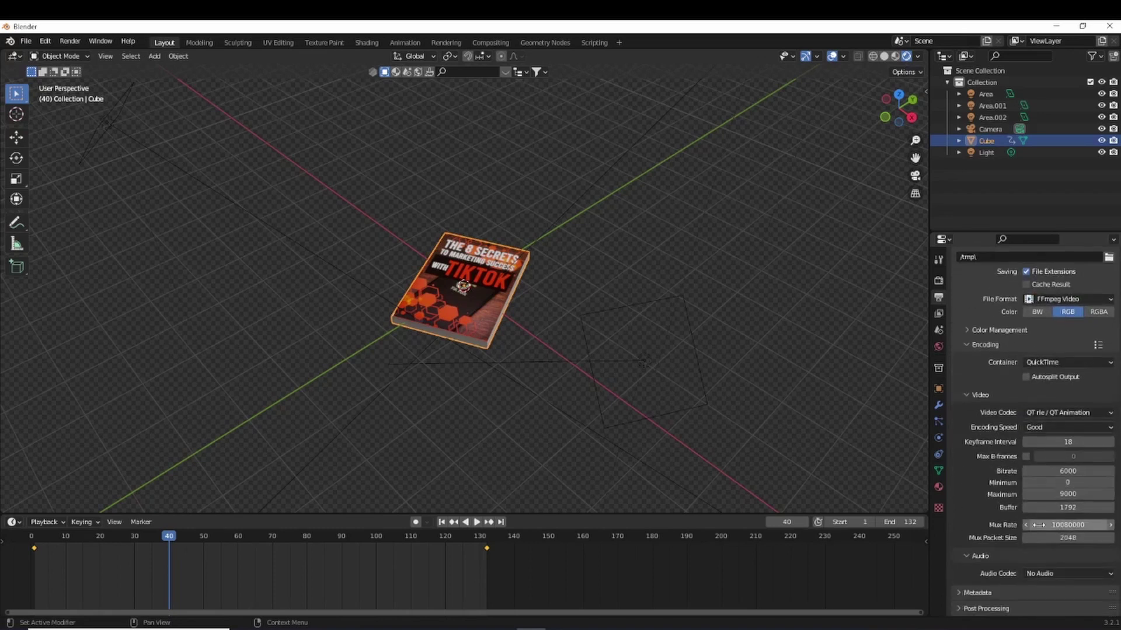
{"action": "scroll", "coordinate": [1037, 523], "scroll_direction": "up", "scroll_amount": 3}
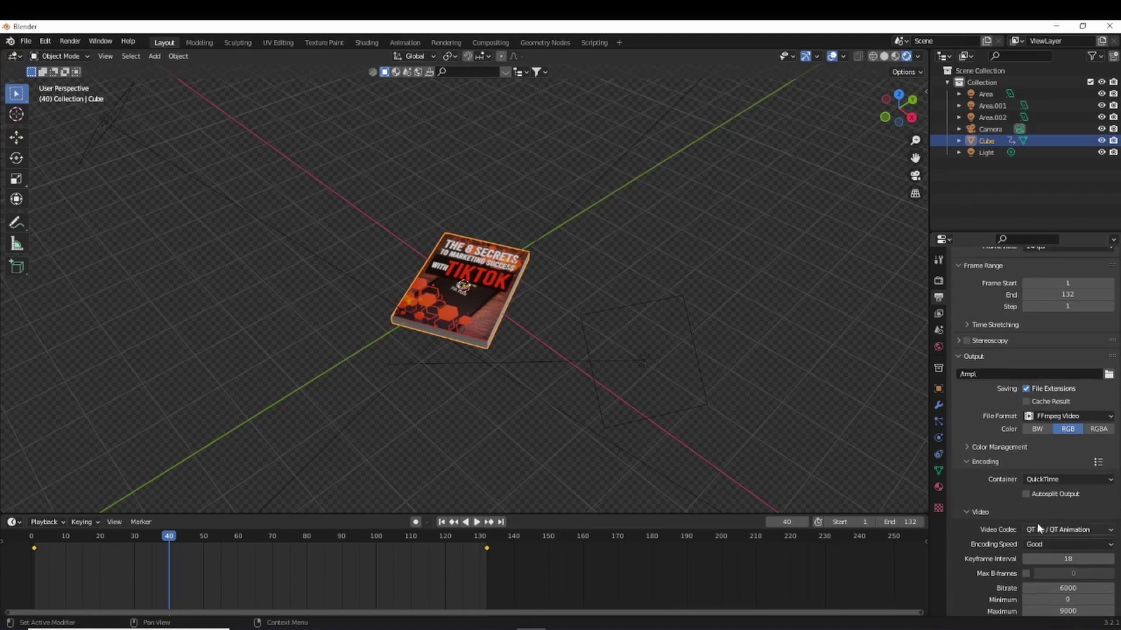
{"action": "left_click", "coordinate": [1102, 430]}
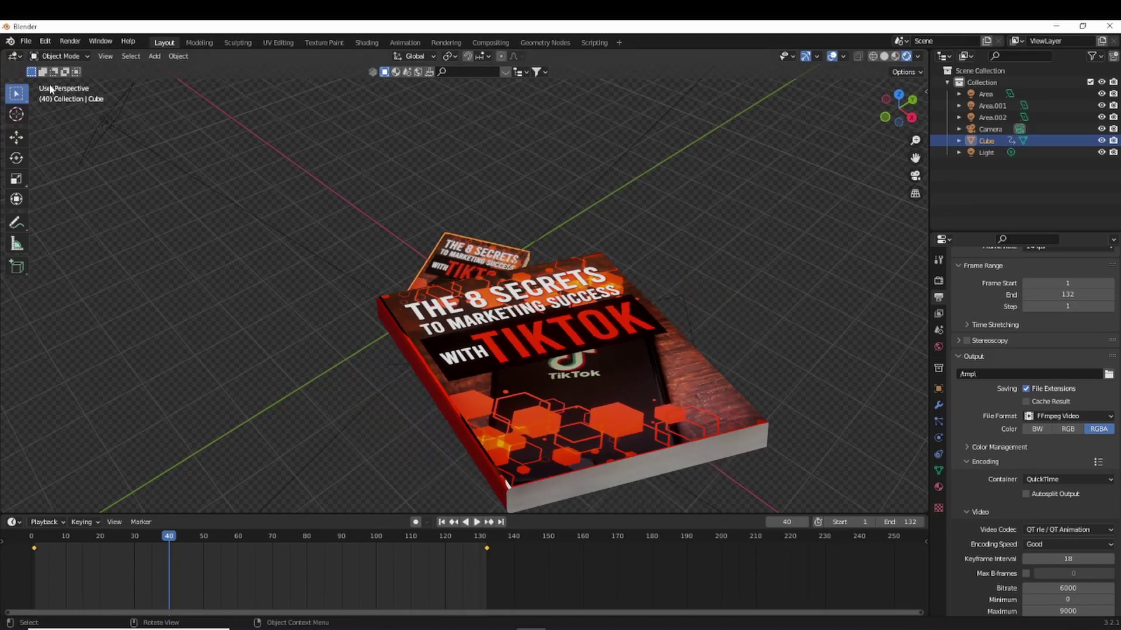
Render the full book animation to the video output
{"action": "left_click", "coordinate": [61, 42]}
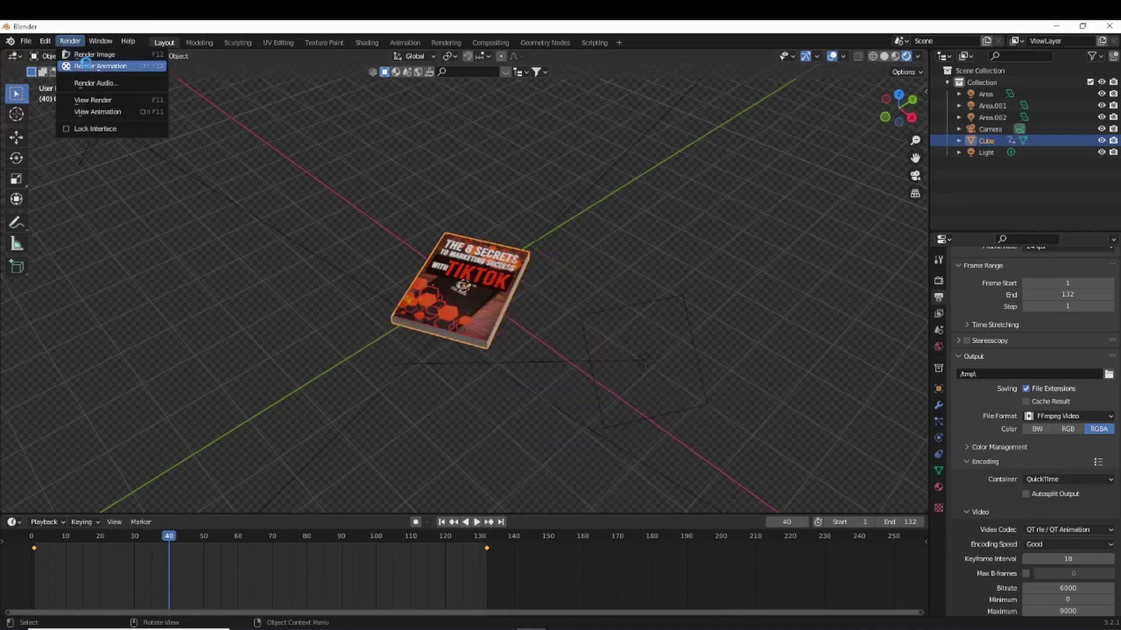
{"action": "left_click", "coordinate": [89, 66]}
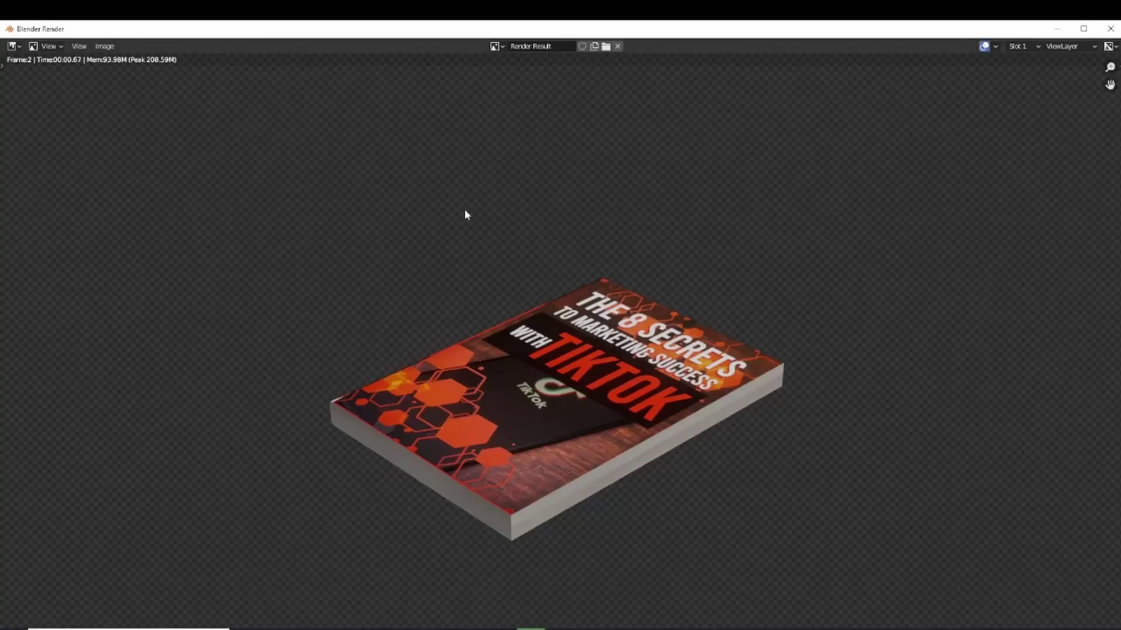